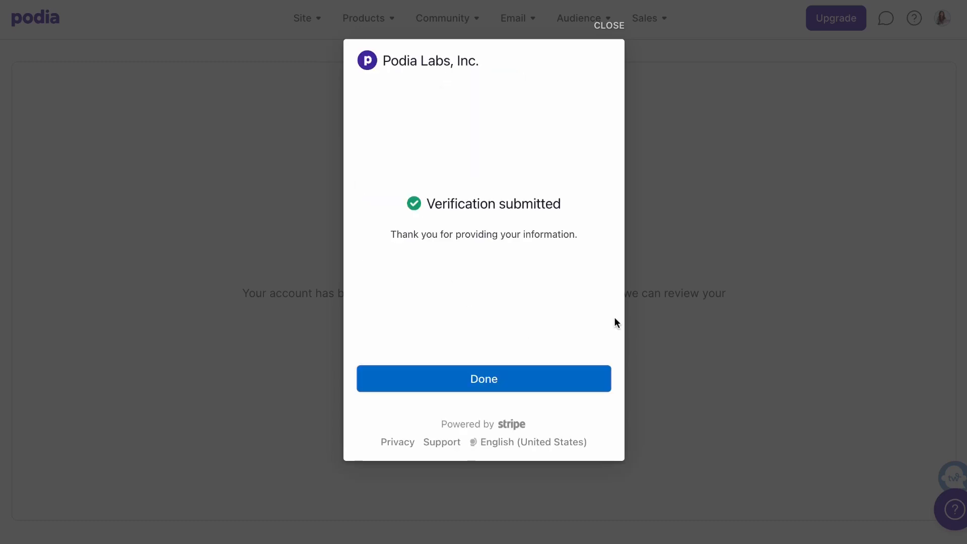
Step: Close the submitted-verification confirmation and open the email broadcasts page
click(498, 379)
click(519, 21)
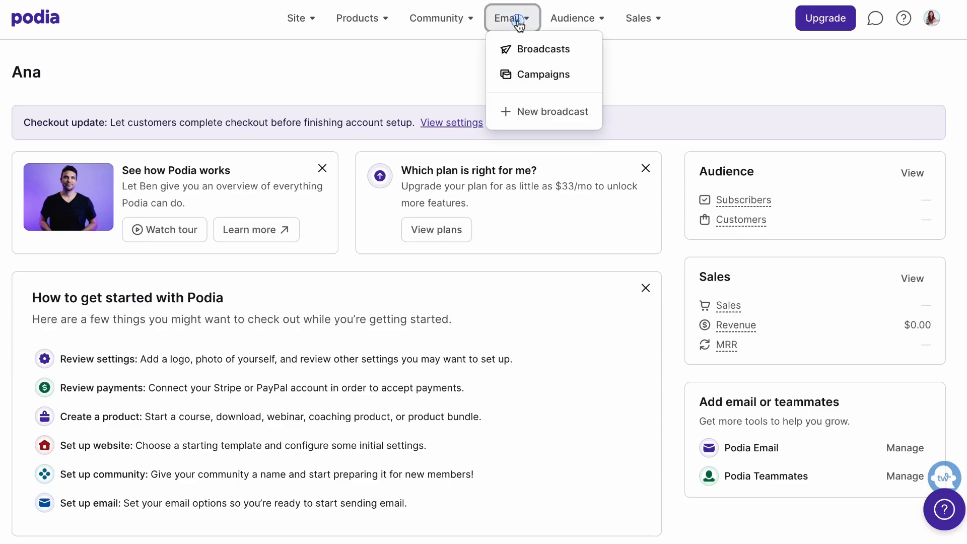
click(572, 50)
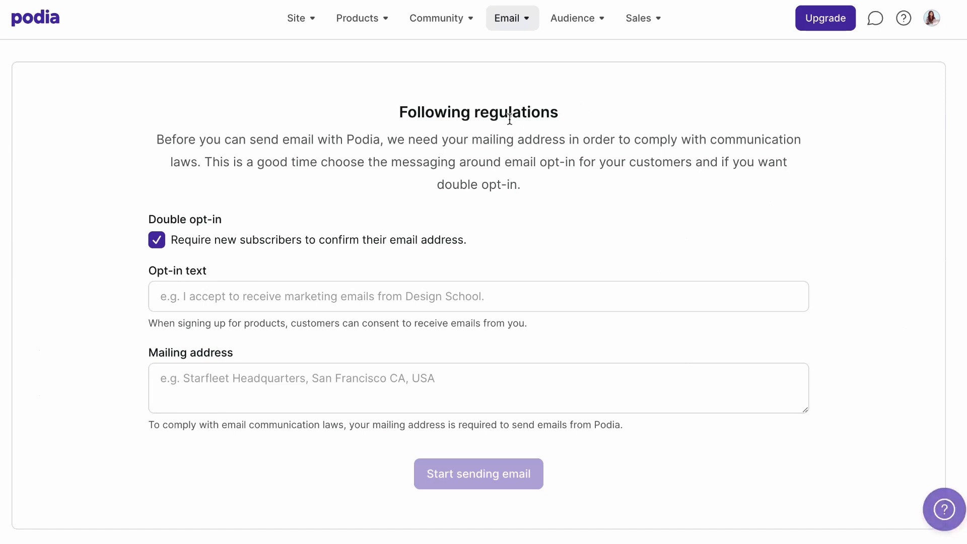
Step: Read the email regulations notice and set the opt-in text to "I accept marketing emails from The She Approach."
drag(387, 140, 802, 141)
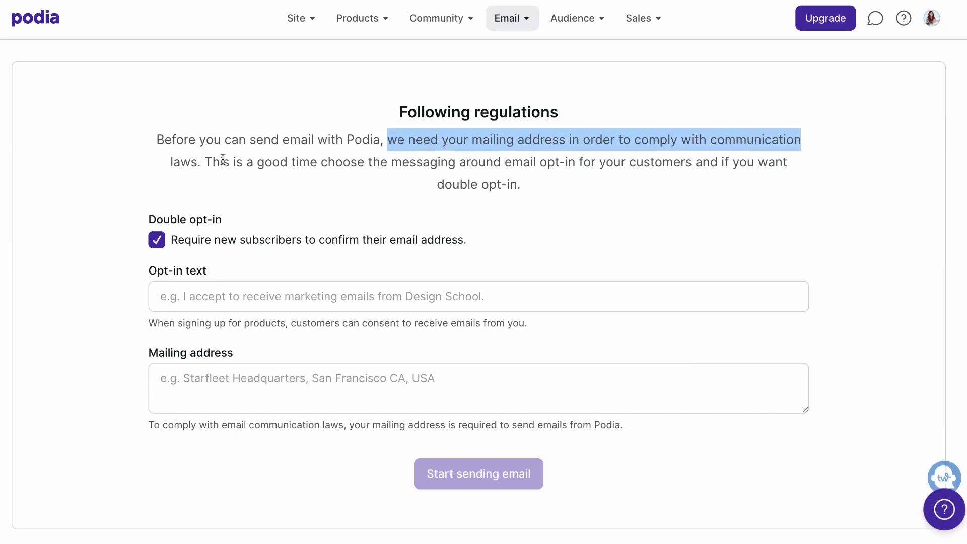
click(222, 159)
scroll(583, 189, down, 1)
scroll(504, 192, up, 1)
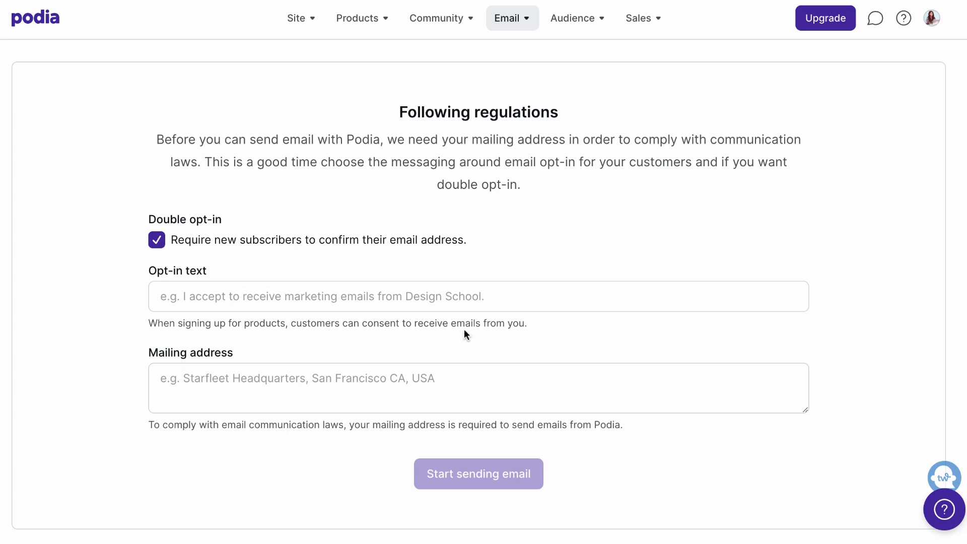
click(486, 293)
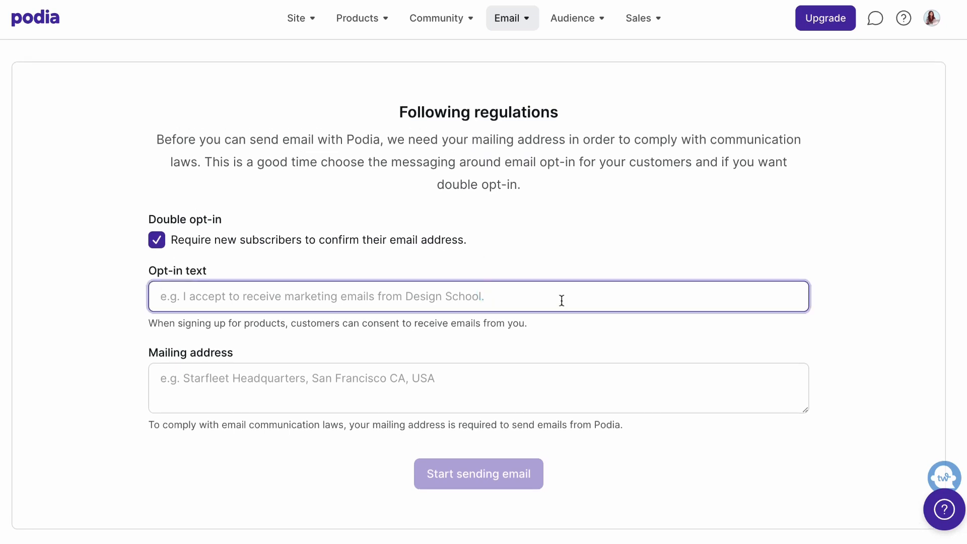
text(I)
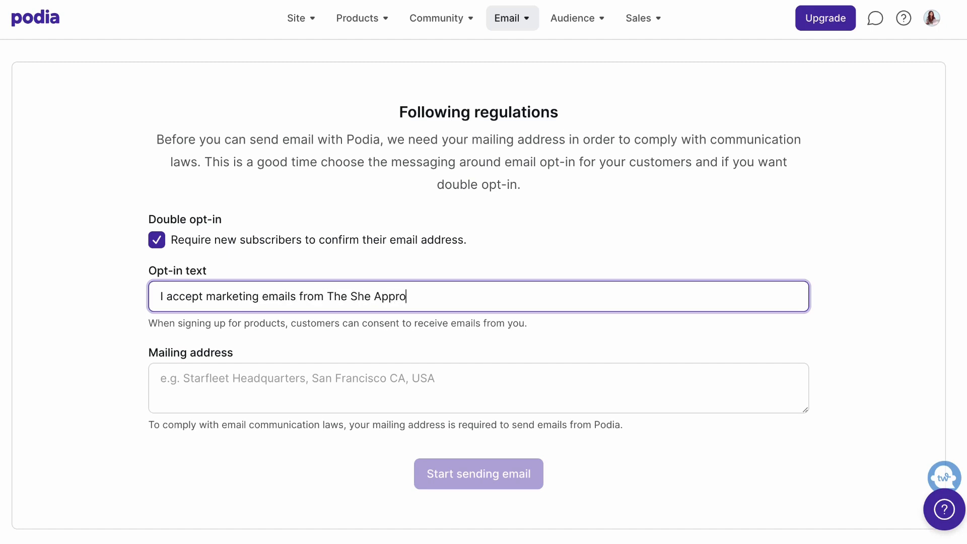
Step: Fill in the mailing address and submit the email regulations form to start sending email
click(401, 380)
text(90500, PO Box 6945, London, W1A 6US)
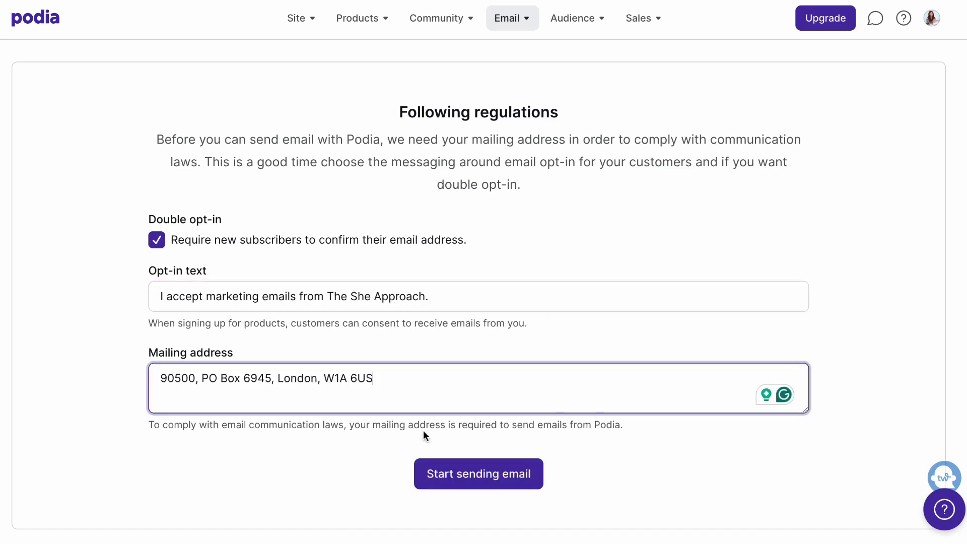
click(384, 441)
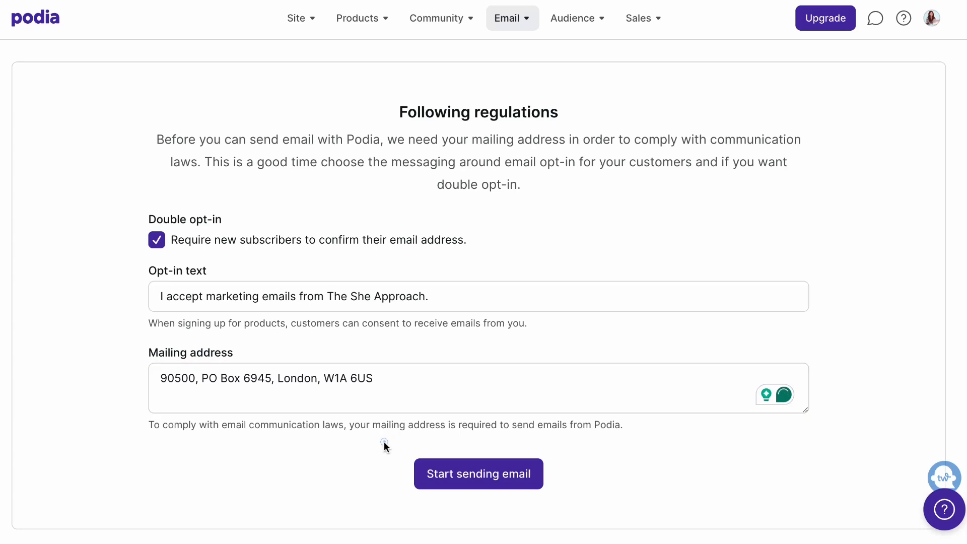
click(465, 473)
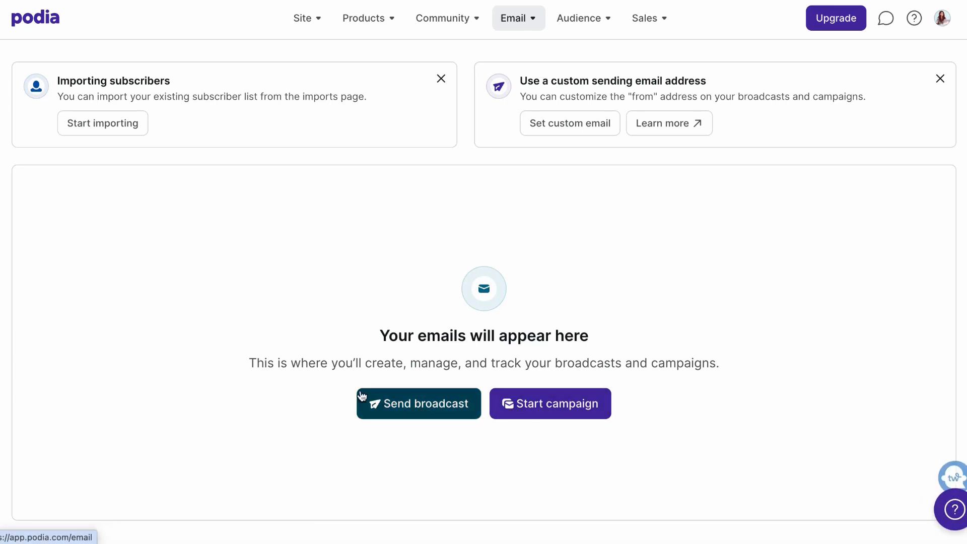
Step: Start a new email broadcast and name it "Amazon affiliate links on Pinterest"
drag(336, 367, 633, 367)
click(634, 367)
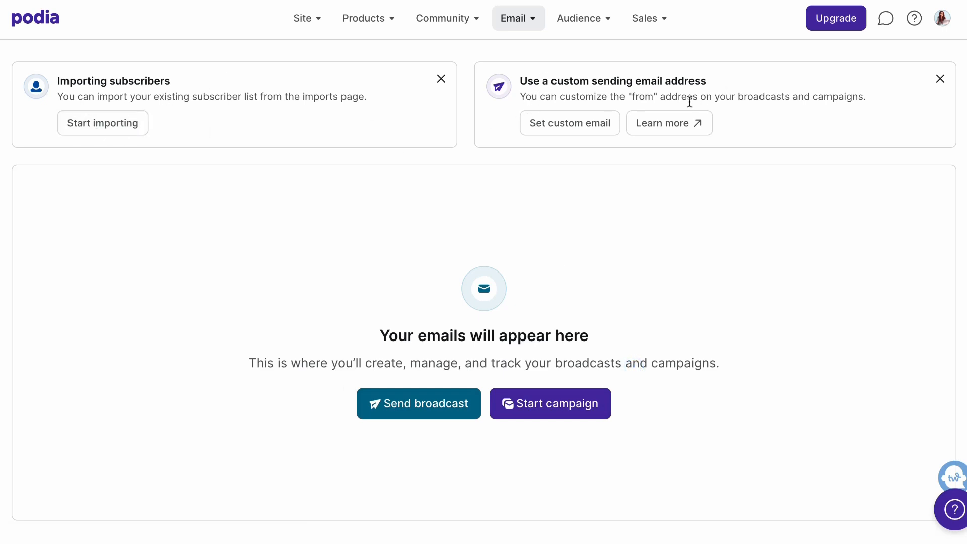
drag(624, 100, 881, 94)
click(881, 95)
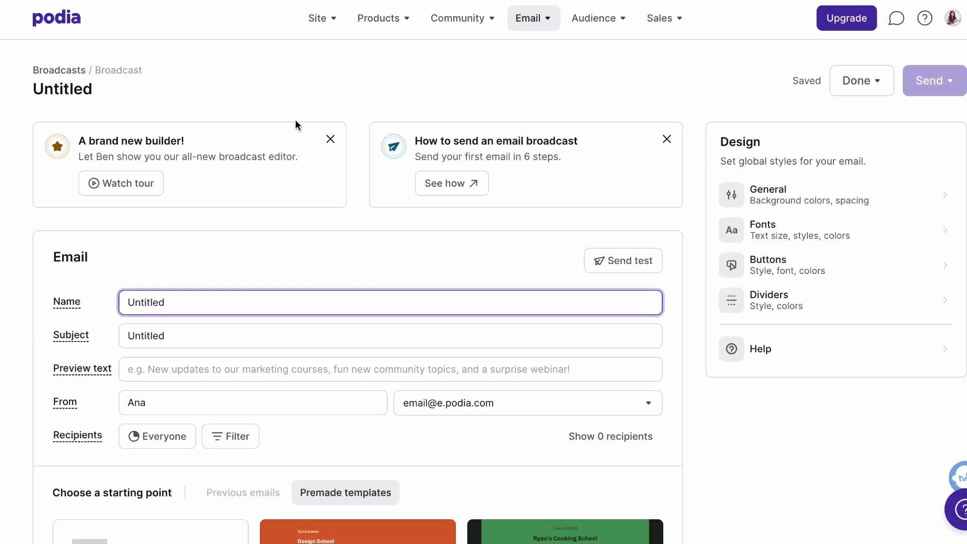
scroll(296, 124, down, 2)
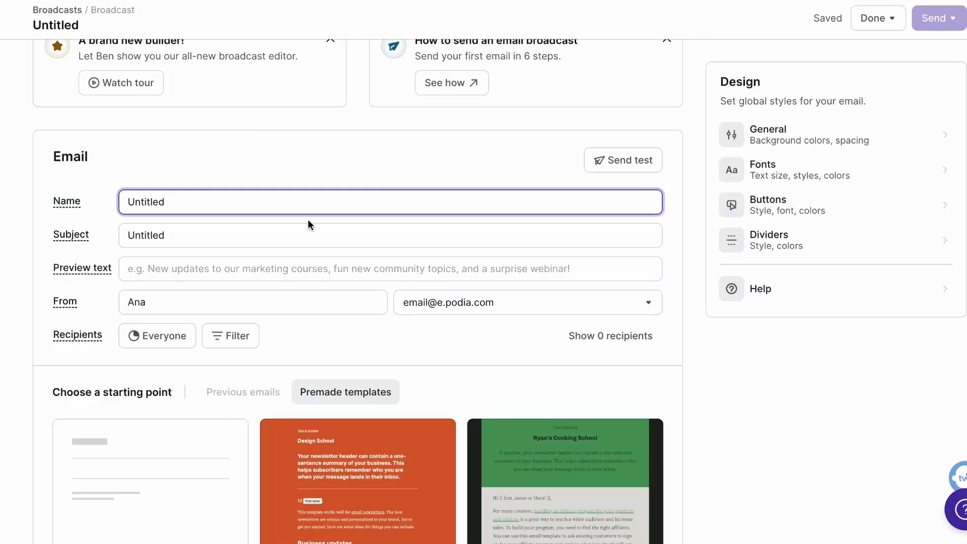
key(ctrl+a)
text(Amazo)
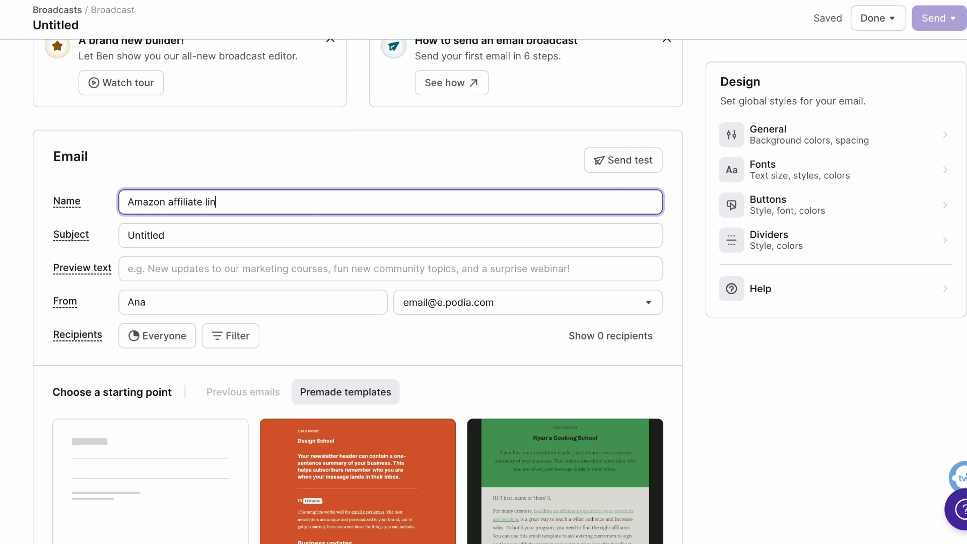
Step: Set the subject to "Can you share Amazon affiliate links on Pinterest?" and the preview text to "Here's what you need to know..."
click(184, 235)
key(ctrl+a)
text(Can y)
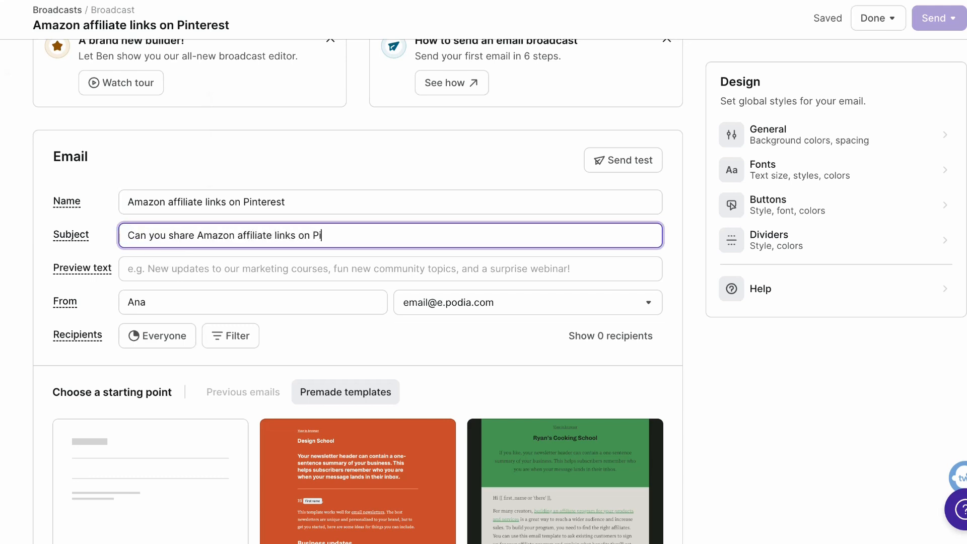
click(184, 266)
text(Here's what you need to know...)
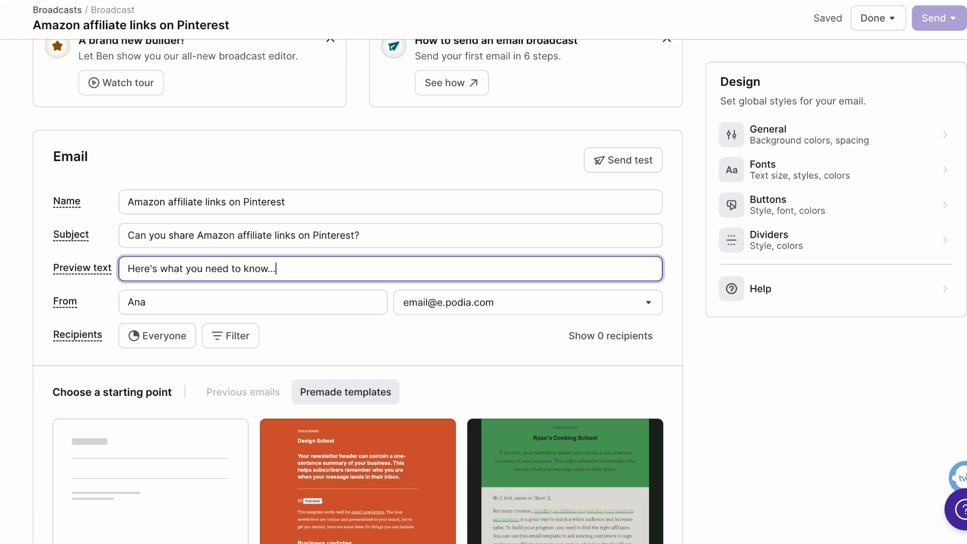
Step: Review the recipient segments and the filter types available for this broadcast
click(174, 336)
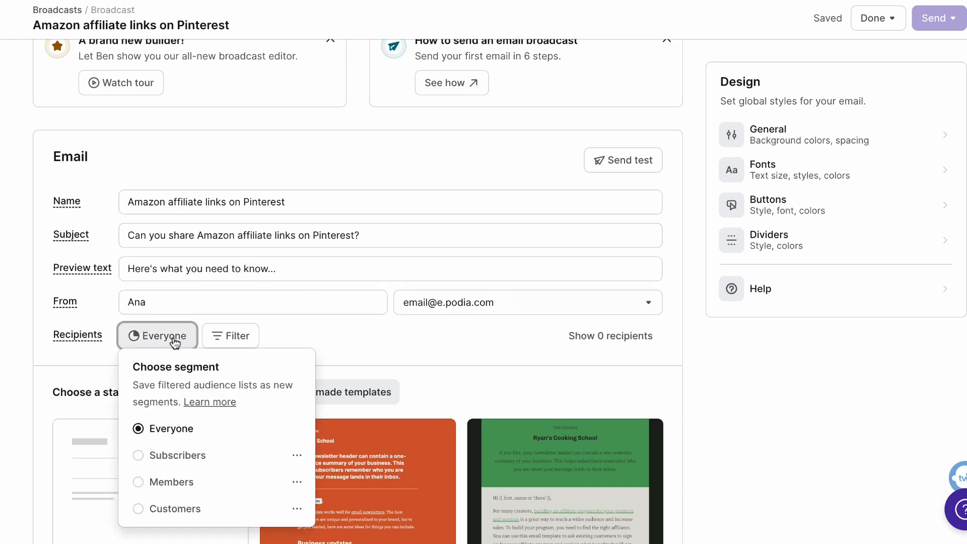
click(169, 329)
click(233, 337)
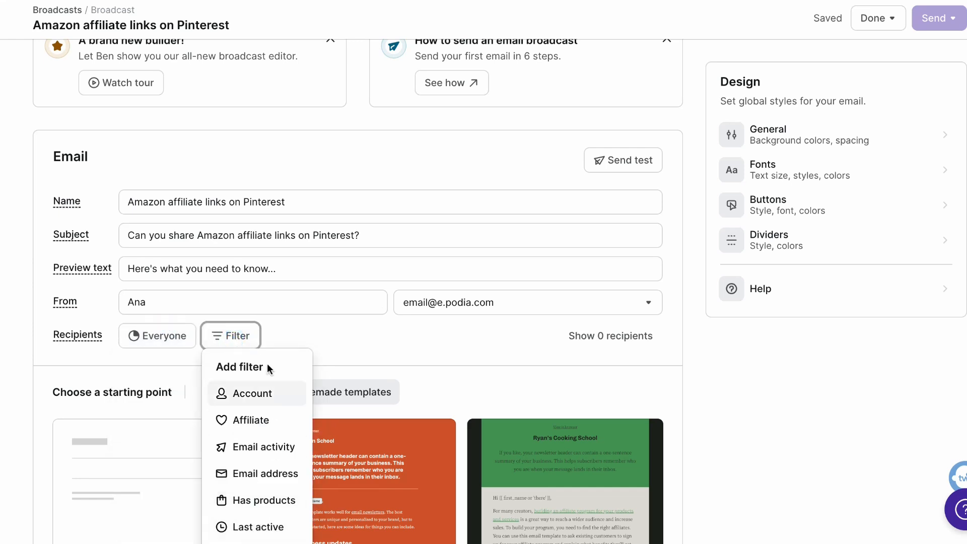
click(248, 338)
Step: Browse the gallery of premade email templates to compare their layouts
scroll(296, 312, down, 4)
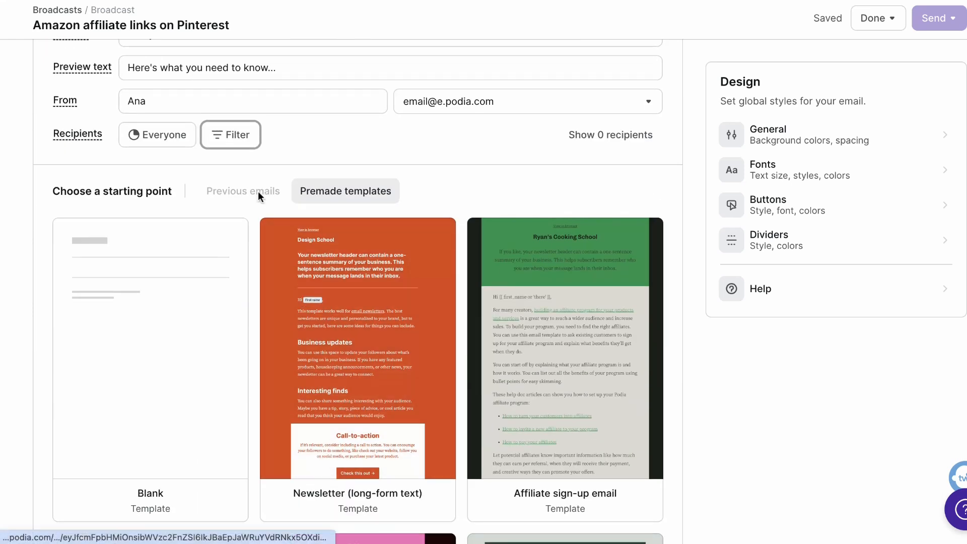
scroll(249, 182, down, 3)
mouse_move(236, 178)
scroll(253, 146, down, 3)
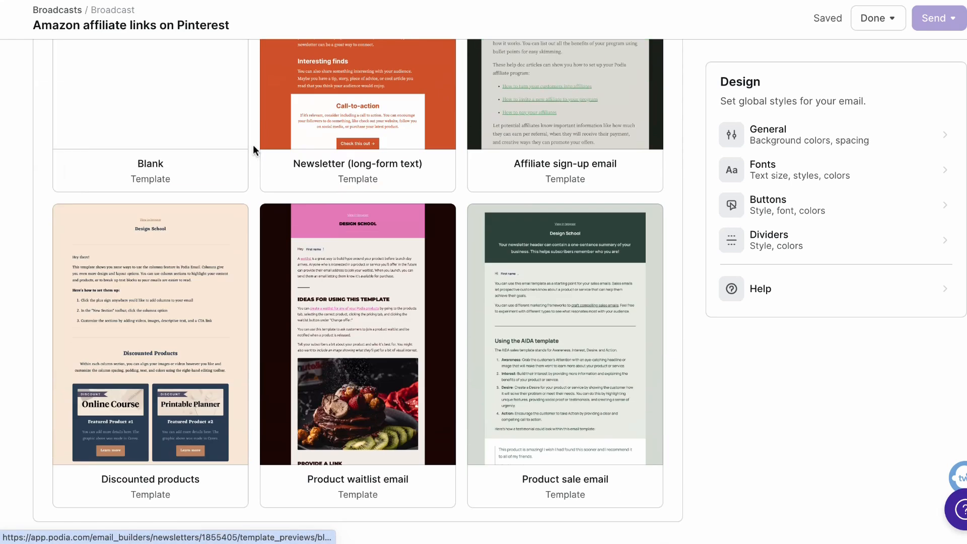
scroll(254, 147, down, 1)
scroll(253, 146, down, 4)
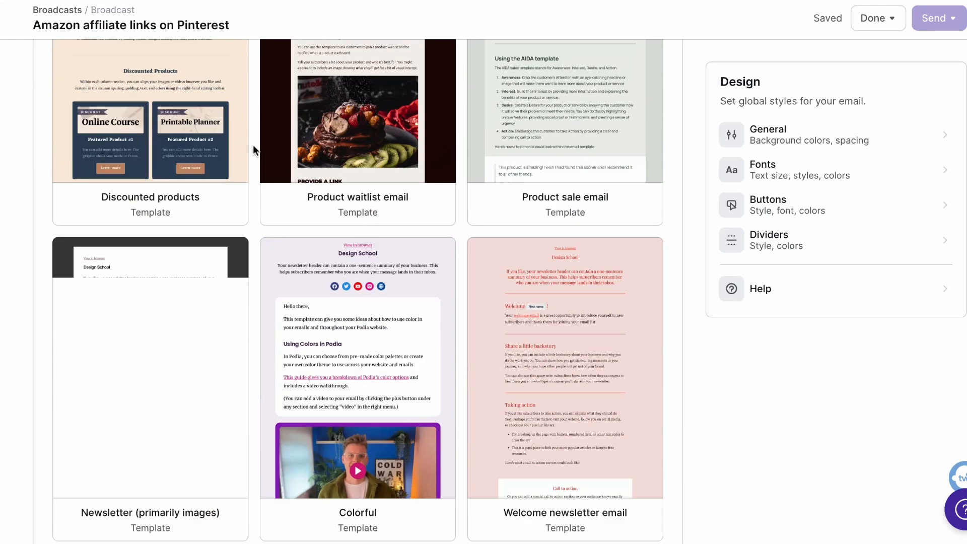
mouse_move(264, 119)
scroll(264, 118, down, 7)
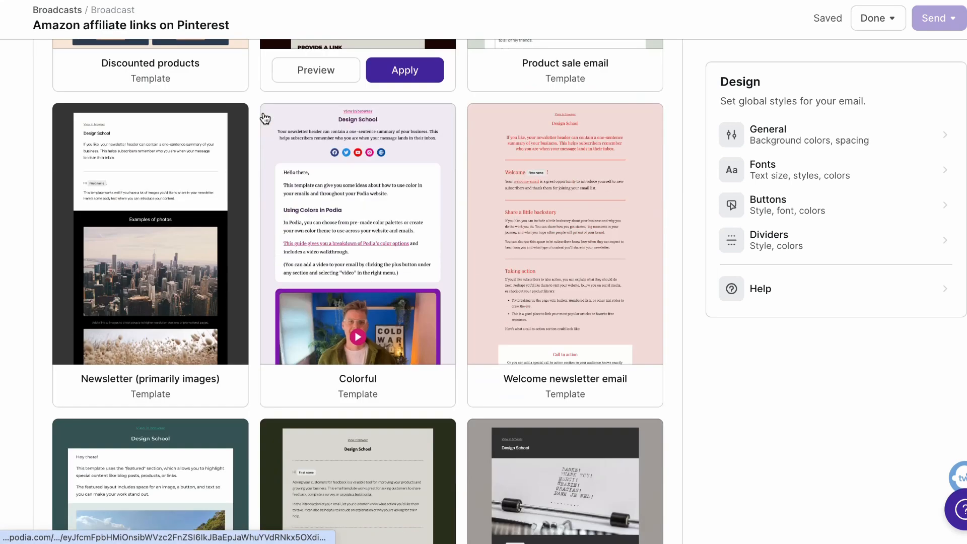
scroll(265, 118, down, 5)
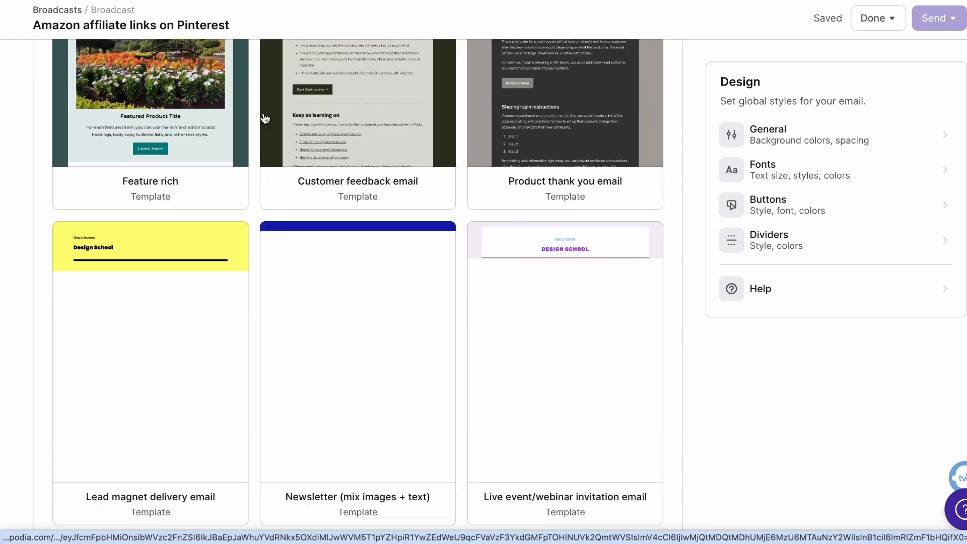
scroll(265, 114, down, 6)
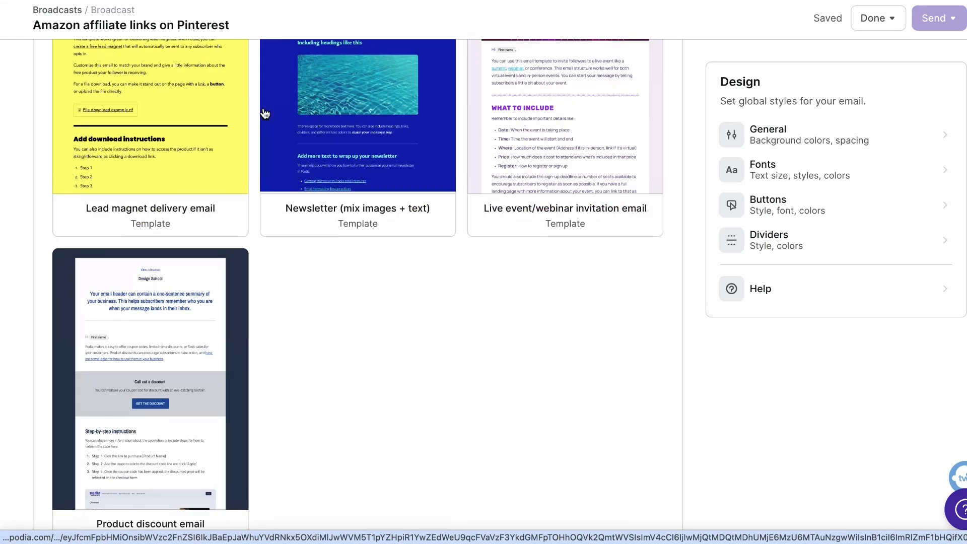
scroll(248, 107, up, 4)
scroll(247, 106, up, 18)
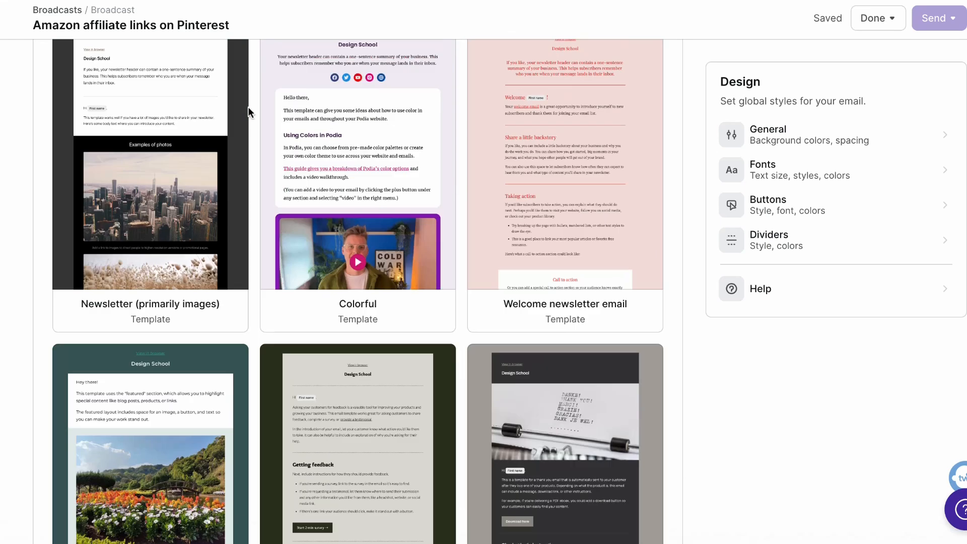
scroll(238, 125, up, 2)
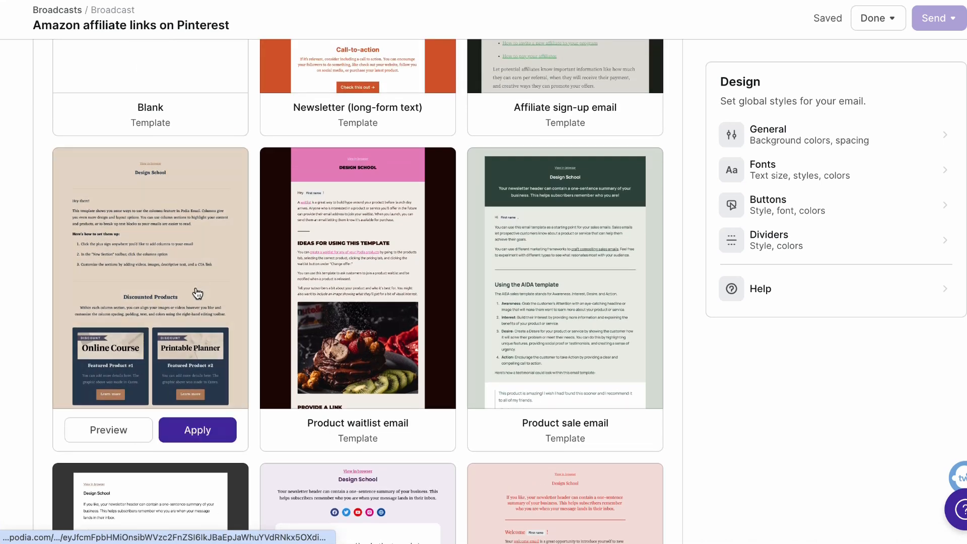
Step: Preview the Discounted products template in full and apply it to the broadcast
click(112, 427)
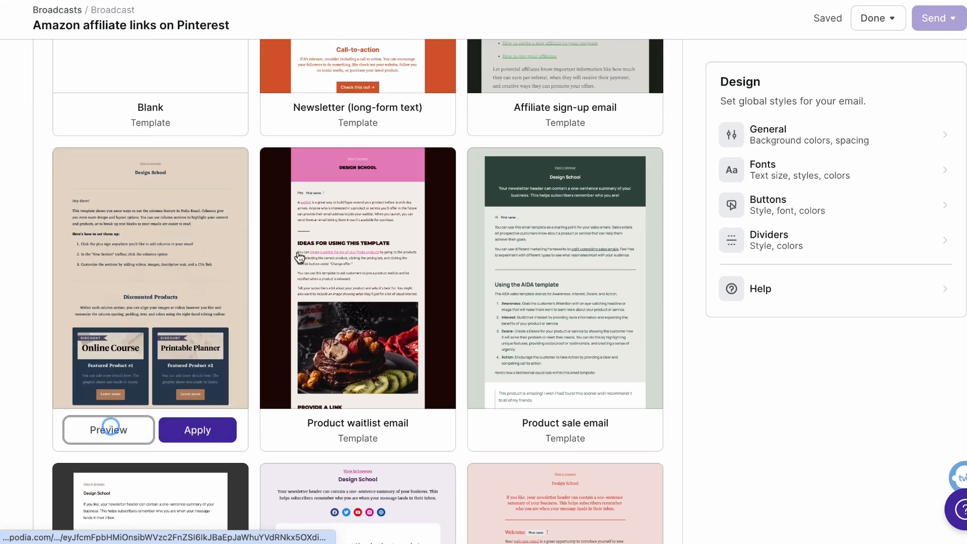
scroll(301, 227, down, 20)
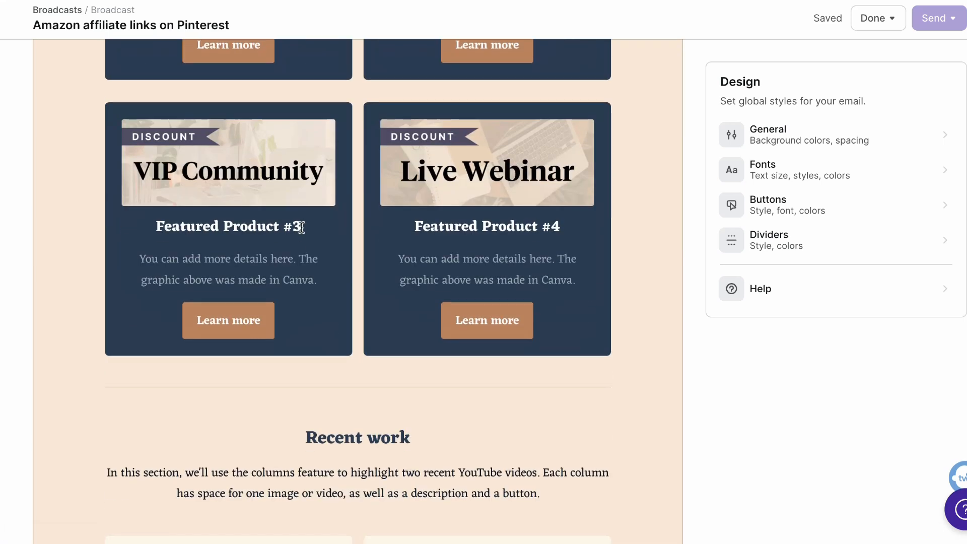
scroll(301, 229, down, 5)
scroll(301, 229, up, 15)
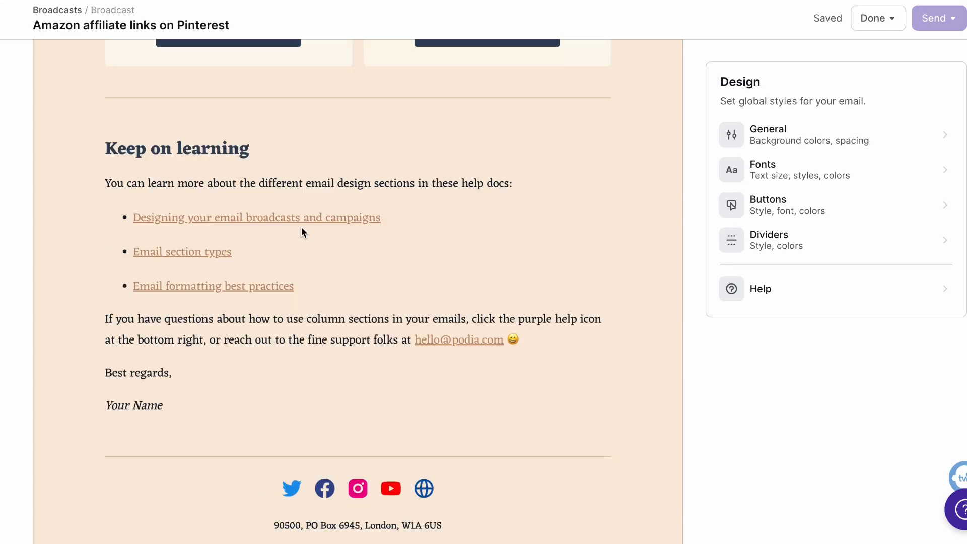
scroll(301, 232, up, 14)
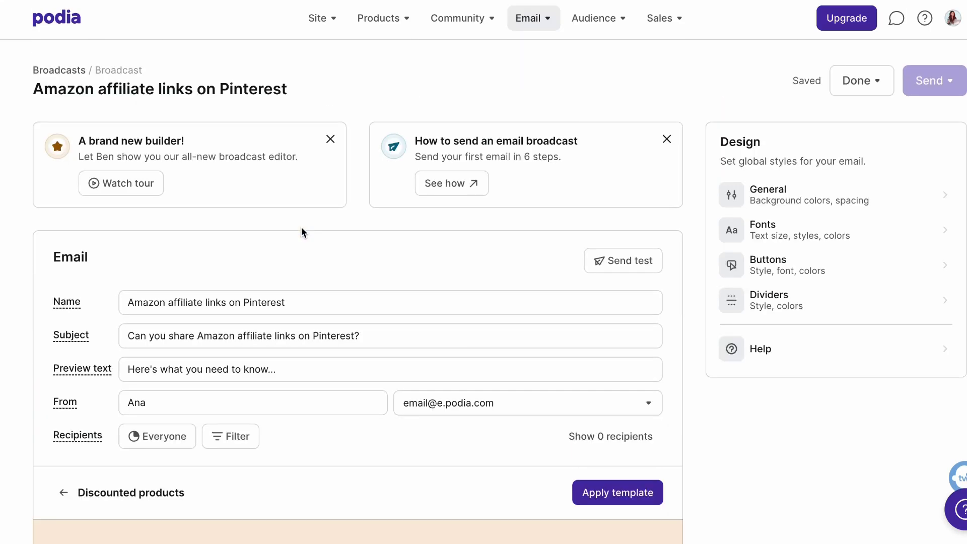
scroll(322, 231, down, 6)
click(617, 206)
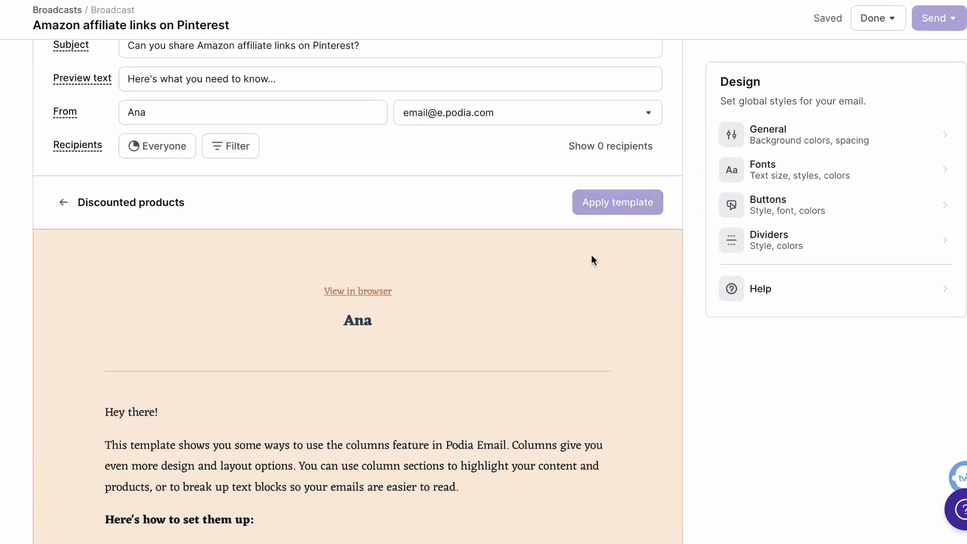
Step: Set the email header's logo option to Custom image
scroll(513, 198, down, 5)
scroll(440, 244, down, 3)
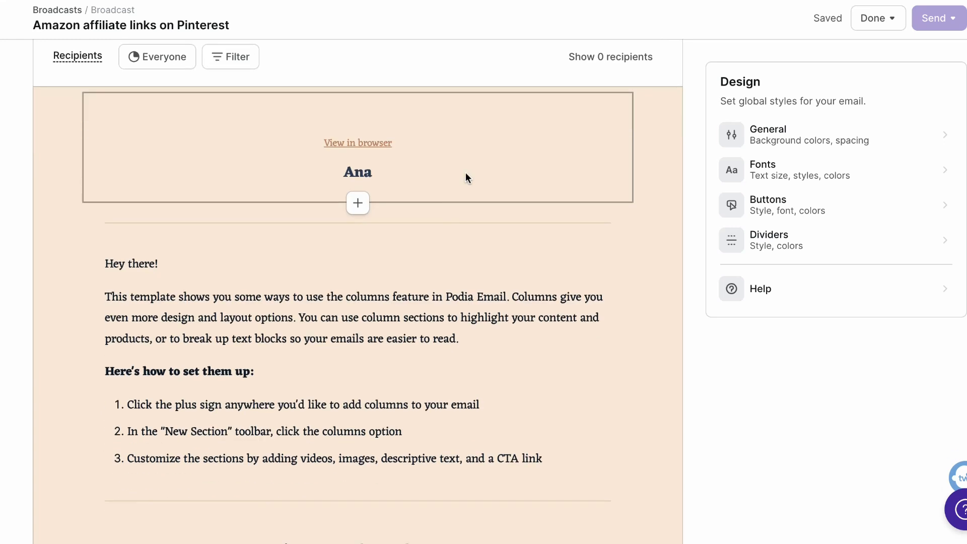
click(465, 172)
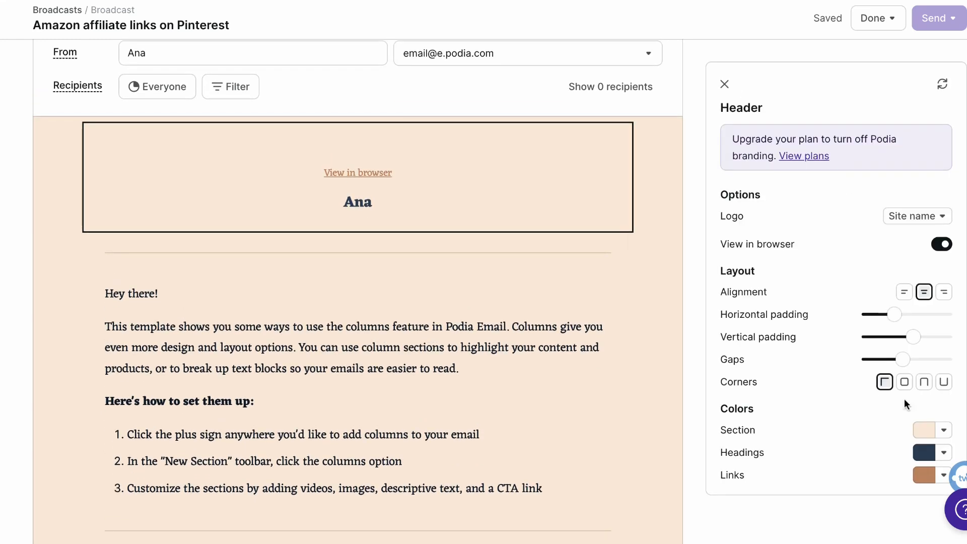
scroll(718, 280, up, 1)
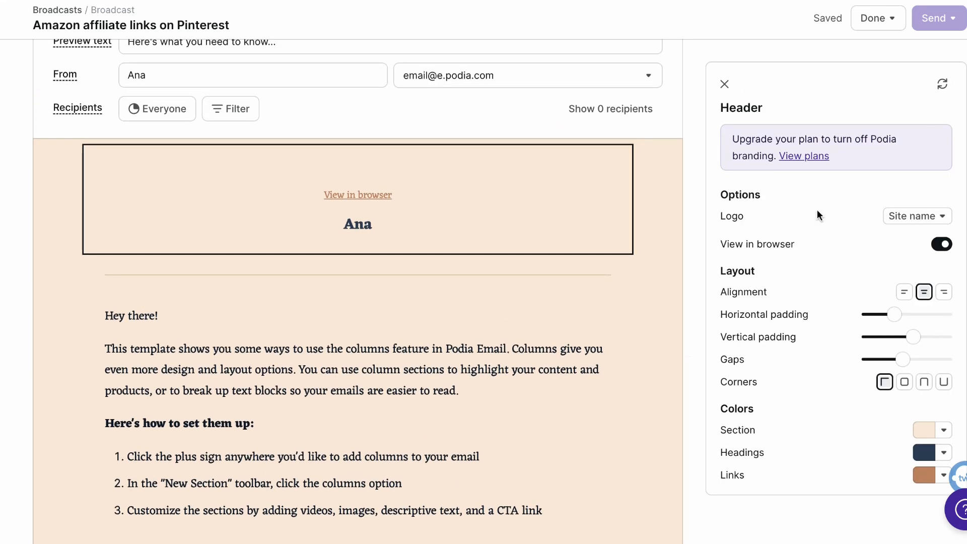
click(918, 216)
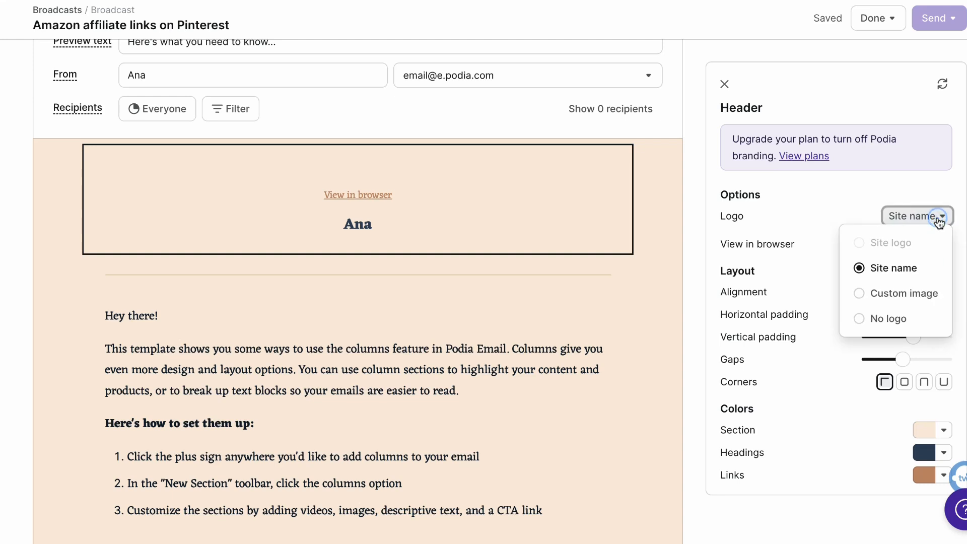
click(859, 292)
click(848, 289)
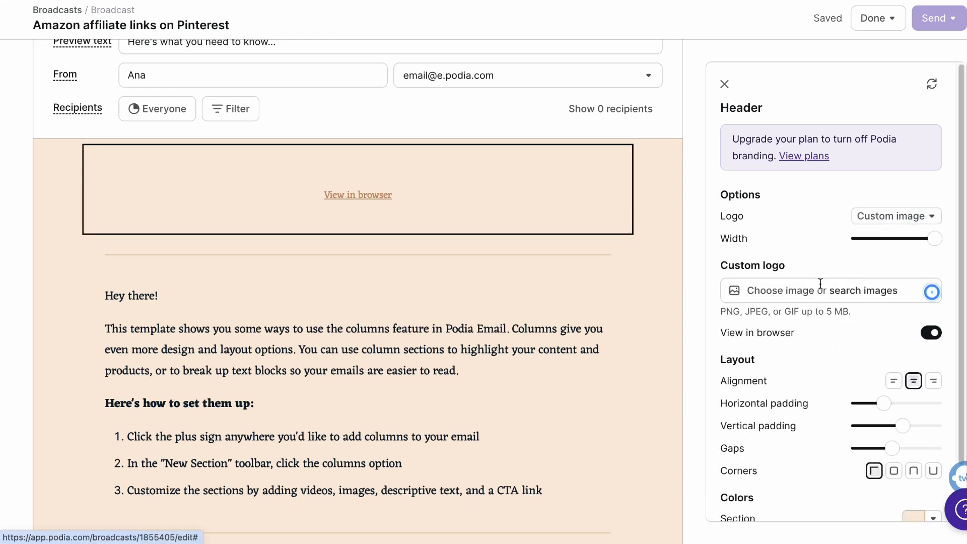
Step: Upload the Blogging Tip Of The Day image as the header's custom logo and close the header settings
click(794, 288)
click(101, 43)
click(259, 200)
scroll(255, 198, down, 4)
click(248, 196)
click(248, 181)
key(Return)
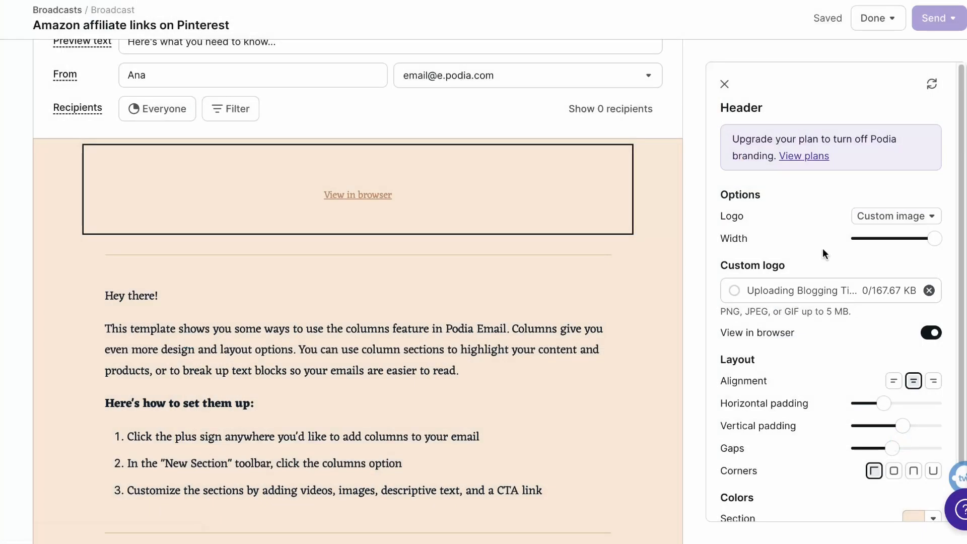
scroll(689, 226, up, 3)
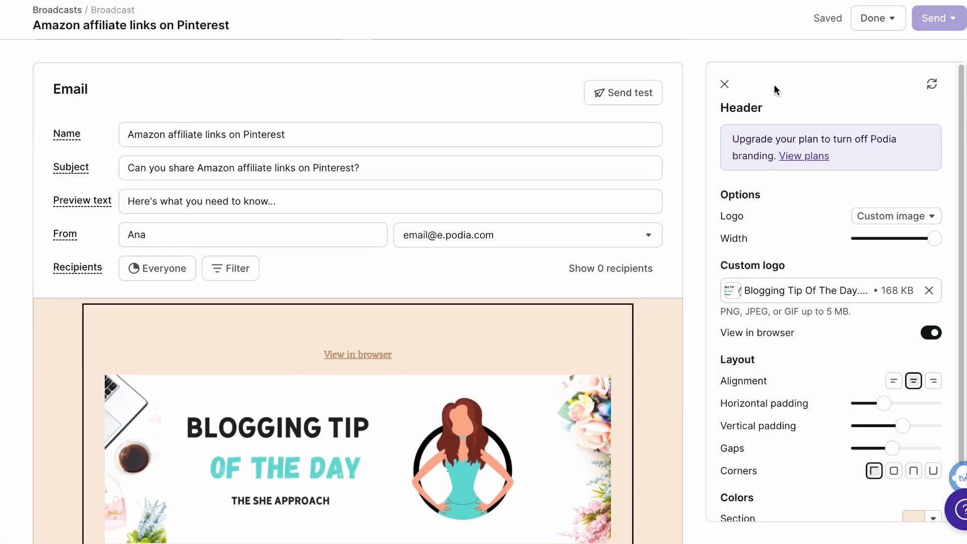
click(724, 84)
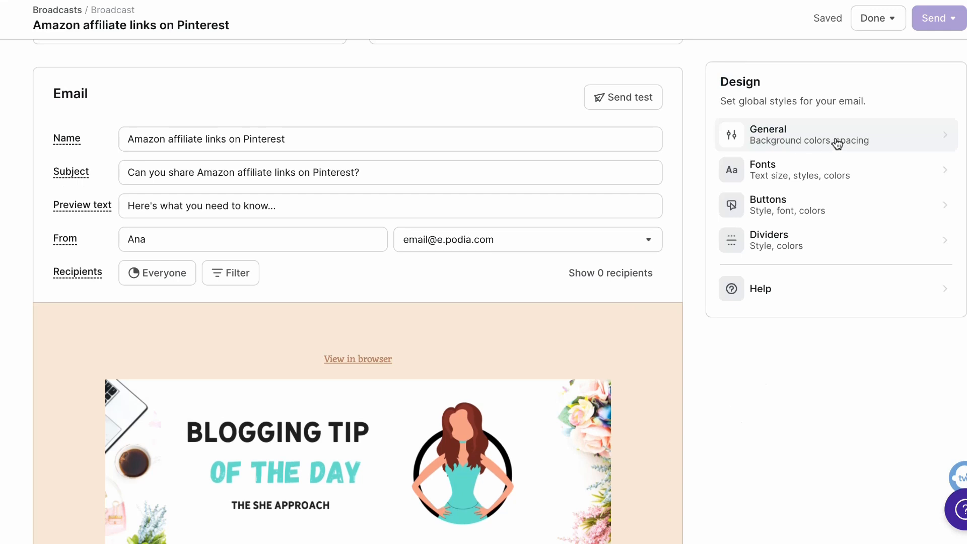
Step: Set the email's general background colour to the off-white FBFAF8
click(837, 145)
scroll(937, 150, down, 1)
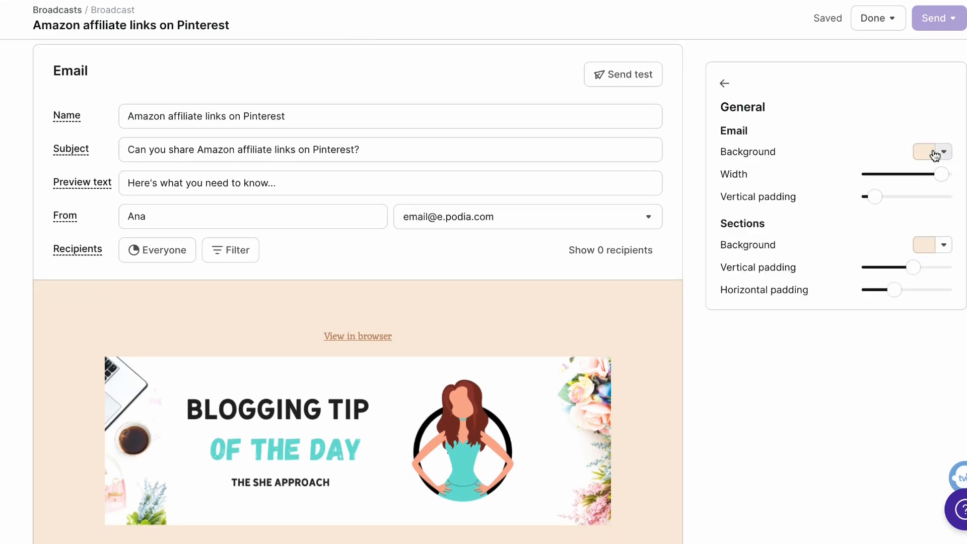
click(934, 154)
drag(807, 173, 798, 173)
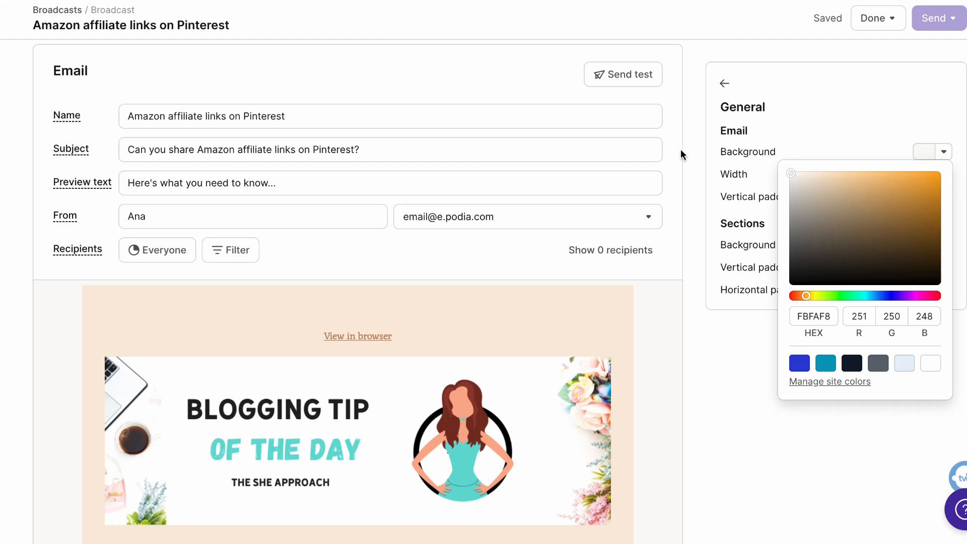
scroll(688, 151, down, 9)
scroll(689, 154, down, 10)
scroll(690, 152, up, 11)
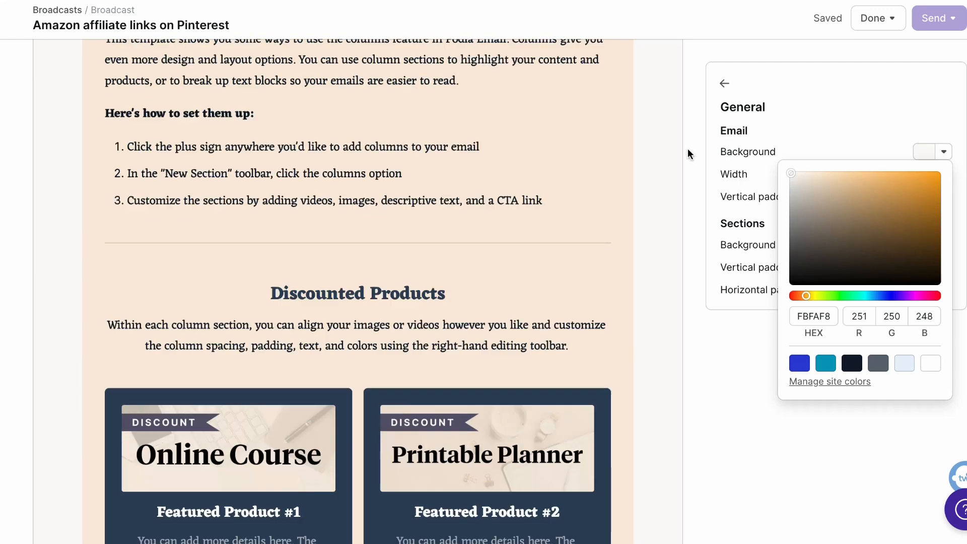
Step: Copy the email background's hex code and set the header's section colour to FBFAF8
click(819, 313)
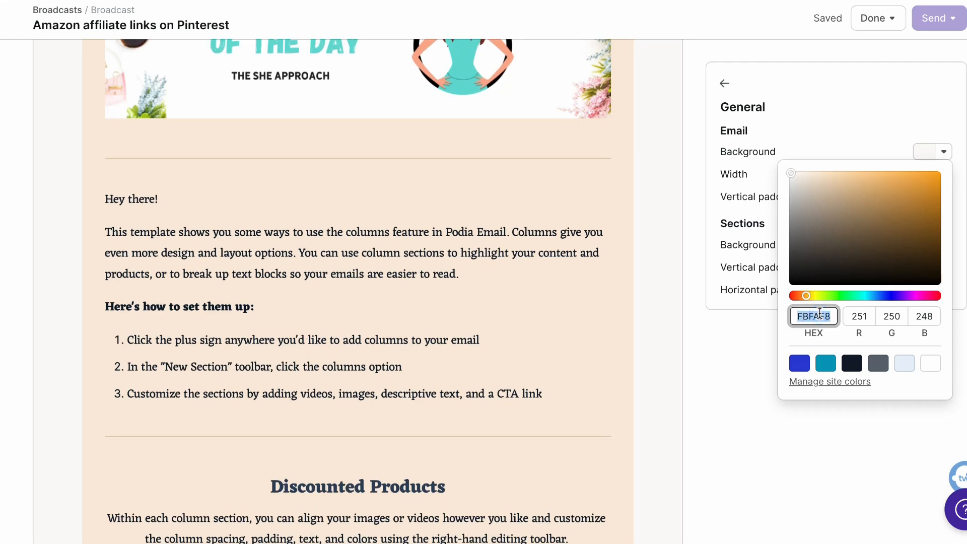
scroll(701, 235, up, 5)
click(619, 103)
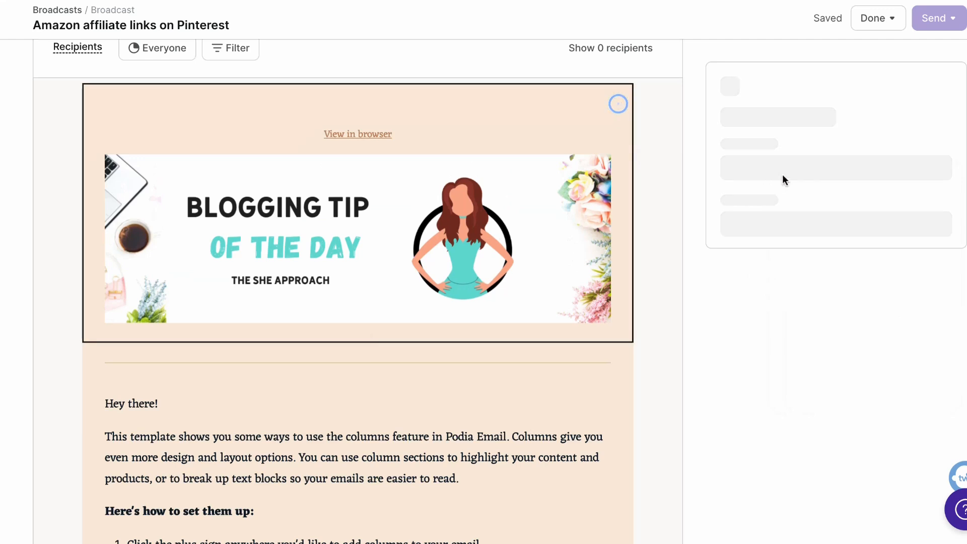
scroll(876, 341, down, 2)
click(913, 460)
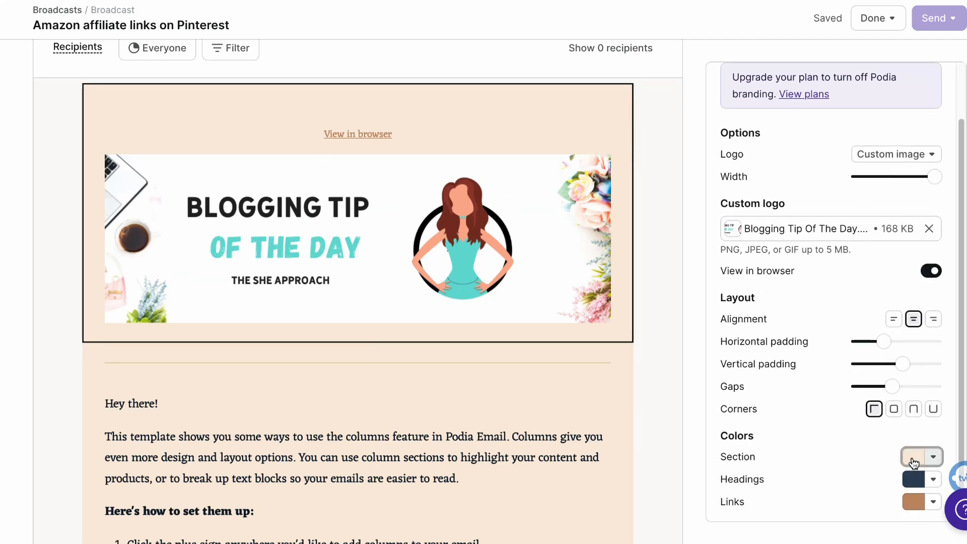
double_click(820, 367)
text(FBFAF8)
Step: Set the section colour of the single divider between the header and the greeting to FBFAF8
scroll(689, 256, down, 1)
scroll(685, 250, down, 1)
click(626, 372)
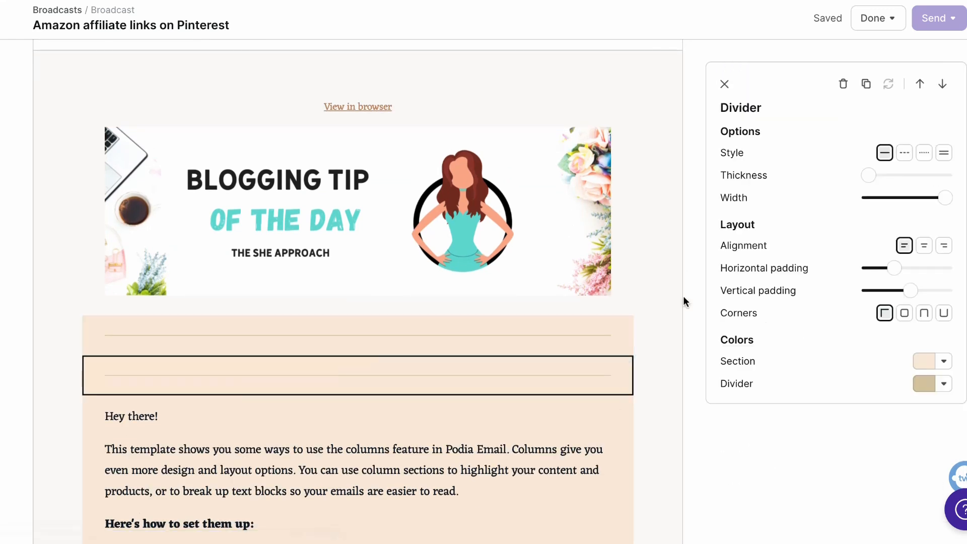
click(629, 364)
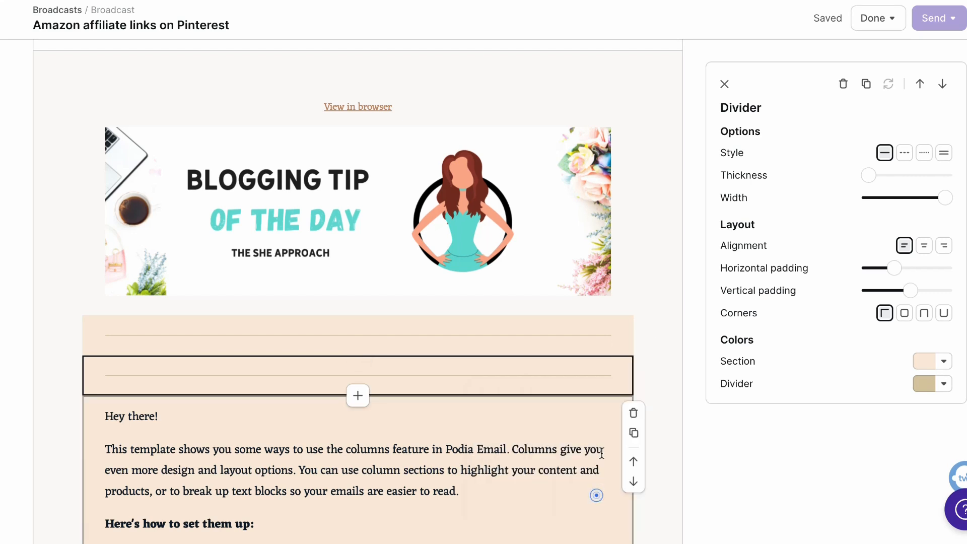
click(924, 361)
double_click(814, 267)
text(FBFAF8)
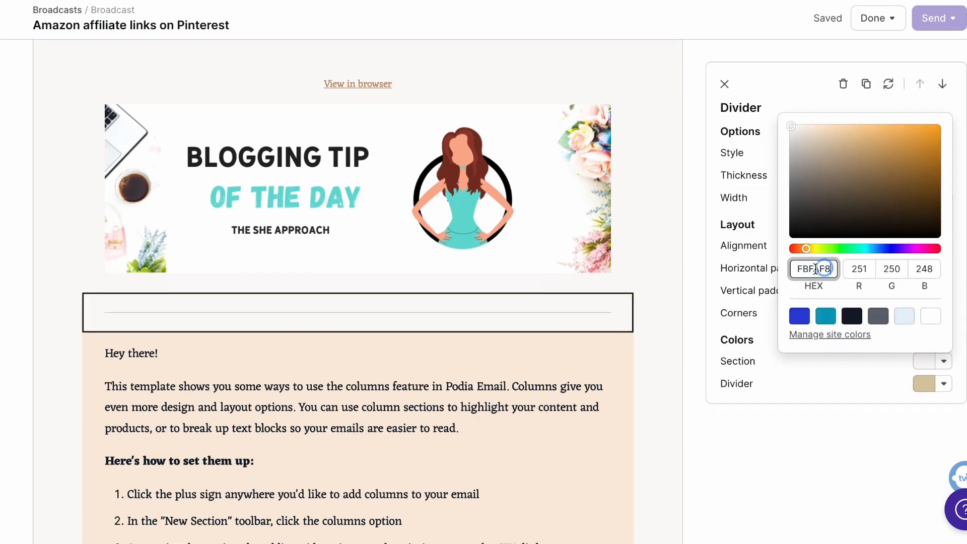
Step: Set the section colour of the introductory greeting text block to FBFAF8
scroll(628, 302, down, 5)
click(629, 302)
click(924, 245)
double_click(817, 409)
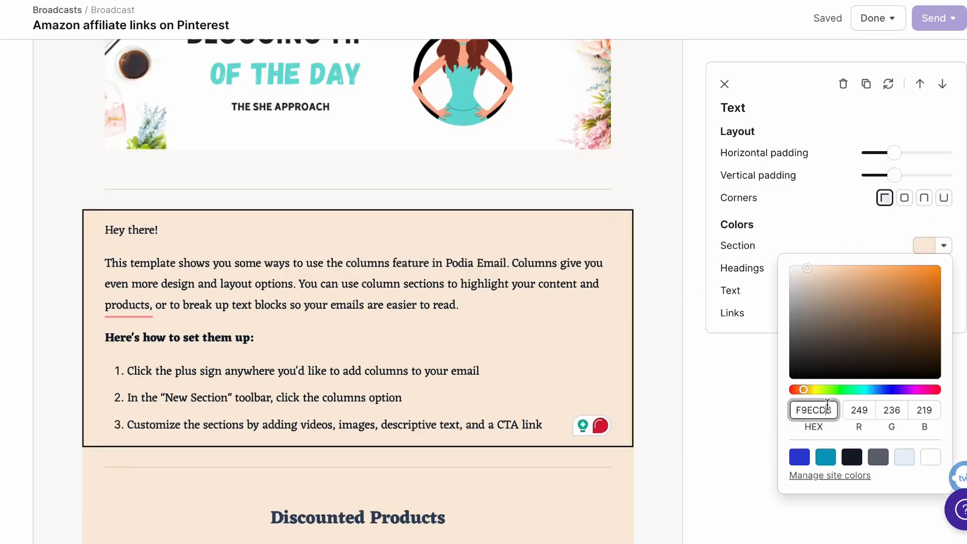
text(FBFAF8)
Step: Set the section colour of the Discounted Products text and the divider above it to FBFAF8
scroll(615, 359, down, 4)
click(615, 362)
click(926, 361)
double_click(814, 269)
text(FBFAF8)
click(666, 421)
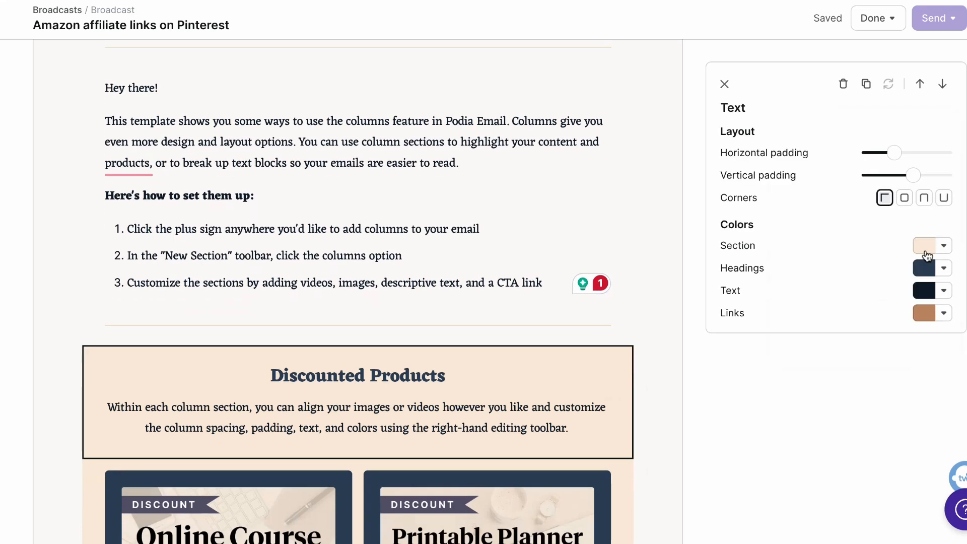
click(924, 245)
double_click(814, 409)
text(FBFAF8)
Step: Set the section colour of both featured product column sections, products #1–#2 and #3–#4, to FBFAF8
scroll(625, 276, down, 5)
click(625, 276)
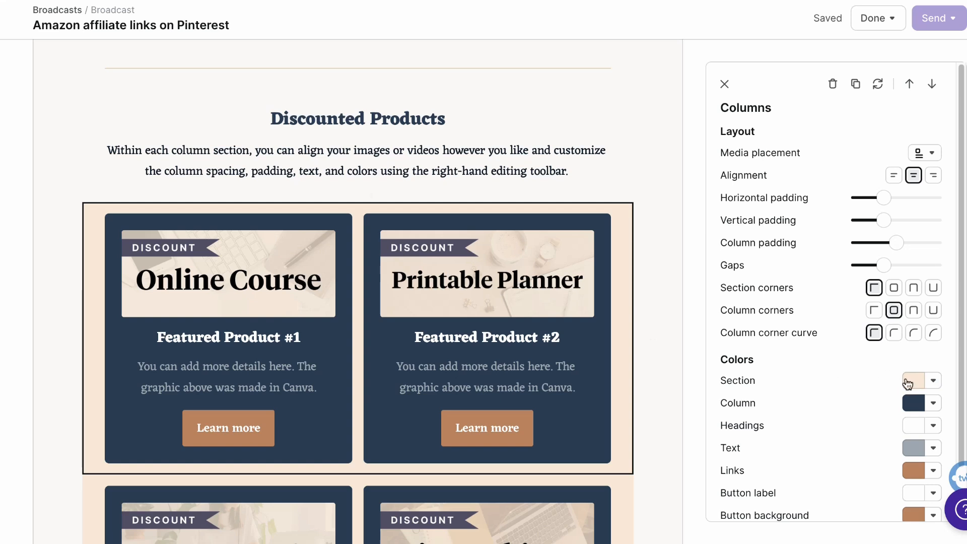
click(910, 381)
double_click(812, 288)
text(FBFAF8)
scroll(630, 308, down, 5)
click(624, 313)
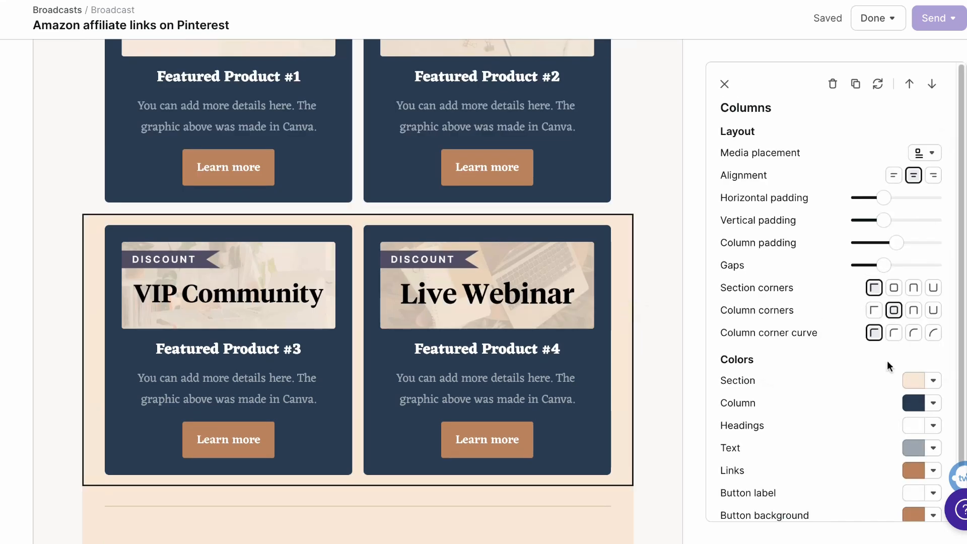
click(913, 380)
double_click(803, 288)
text(FBFAF8)
Step: Set the section colour of the Recent work text and the divider above it to FBFAF8
scroll(630, 297, down, 6)
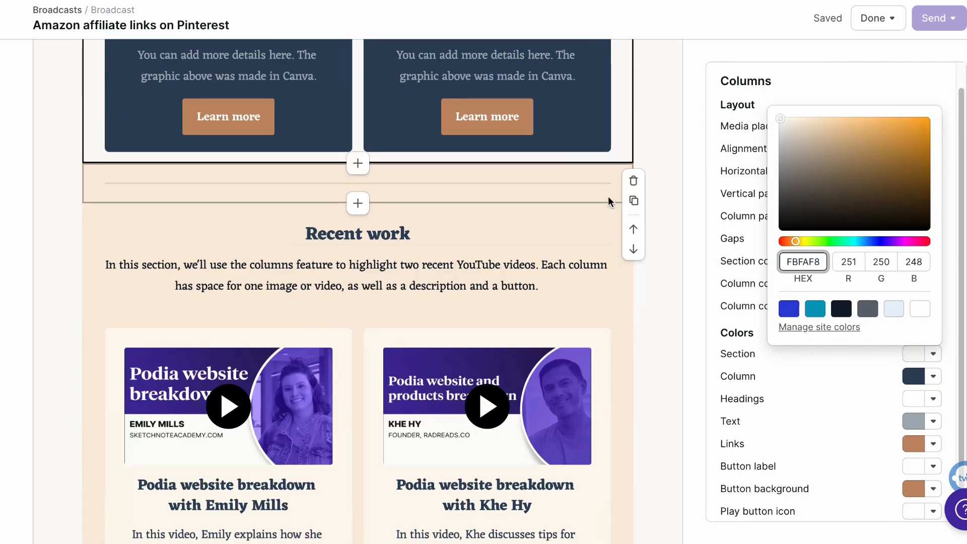
click(608, 198)
click(924, 361)
double_click(813, 268)
text(FBFAF8)
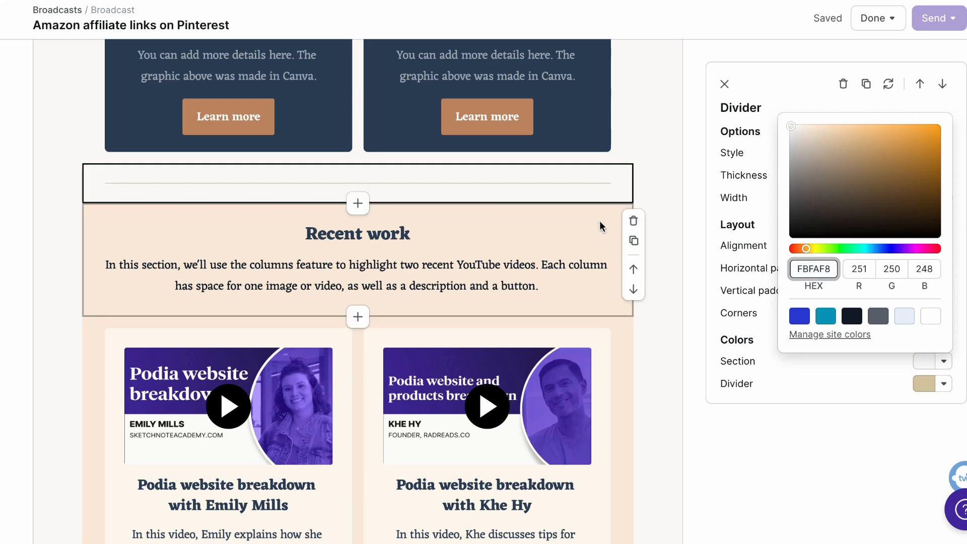
click(602, 227)
click(913, 245)
double_click(813, 410)
text(FBFAF8)
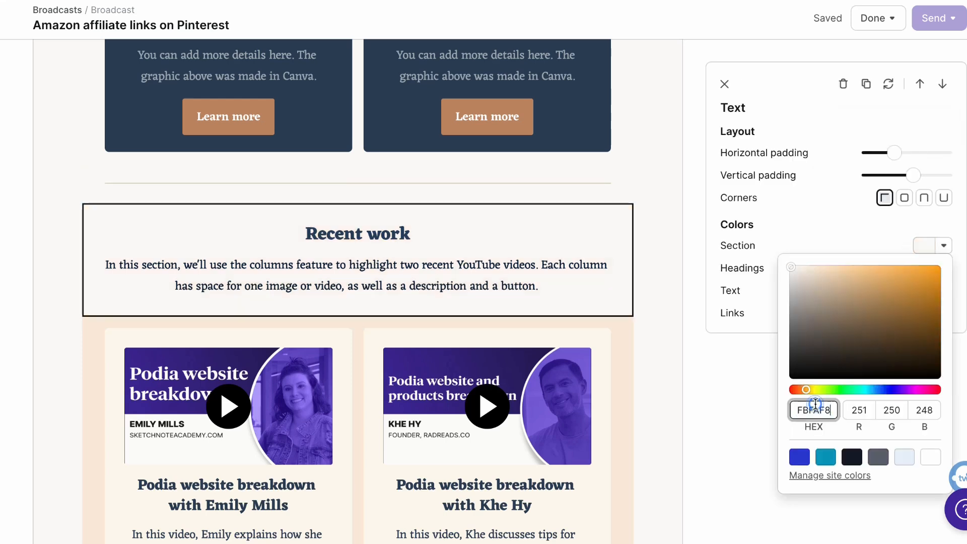
Step: Set the section colour of the YouTube video columns and the divider below them to FBFAF8
click(617, 334)
click(913, 379)
double_click(803, 288)
text(FBFAF8)
scroll(625, 334, down, 7)
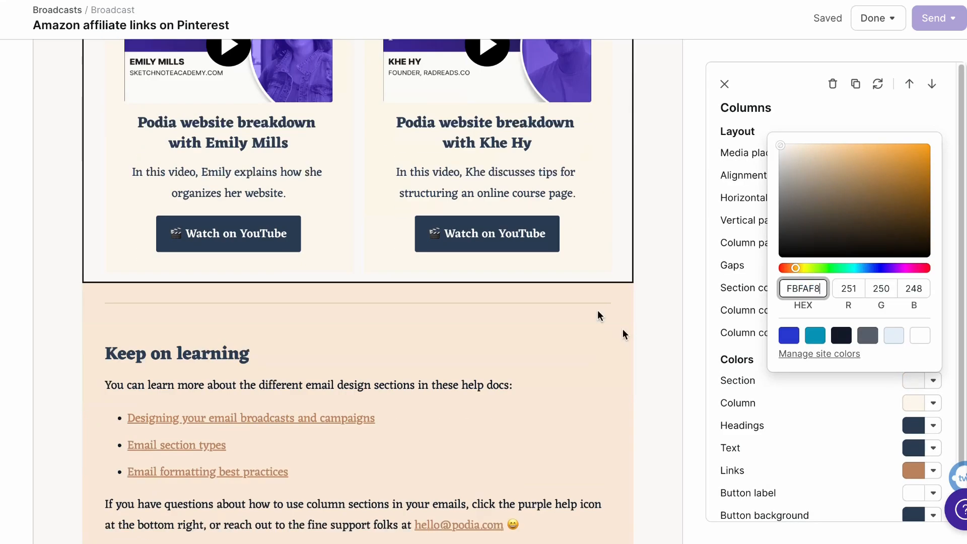
click(599, 316)
click(924, 359)
double_click(812, 267)
text(FBFAF8)
Step: Set the section colour of the Keep on learning text and the divider below it to FBFAF8
click(610, 333)
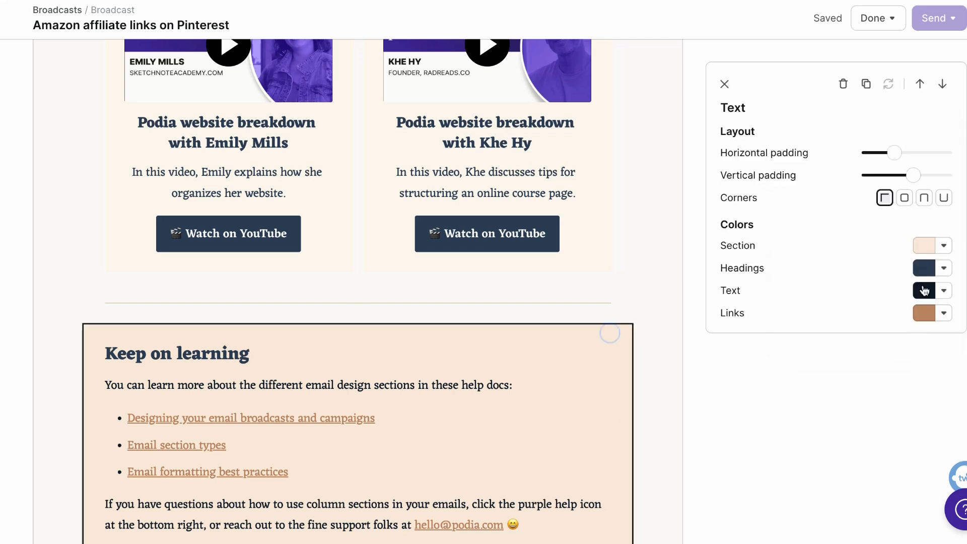
click(924, 245)
double_click(813, 409)
text(FBFAF8)
scroll(604, 332, down, 6)
click(607, 333)
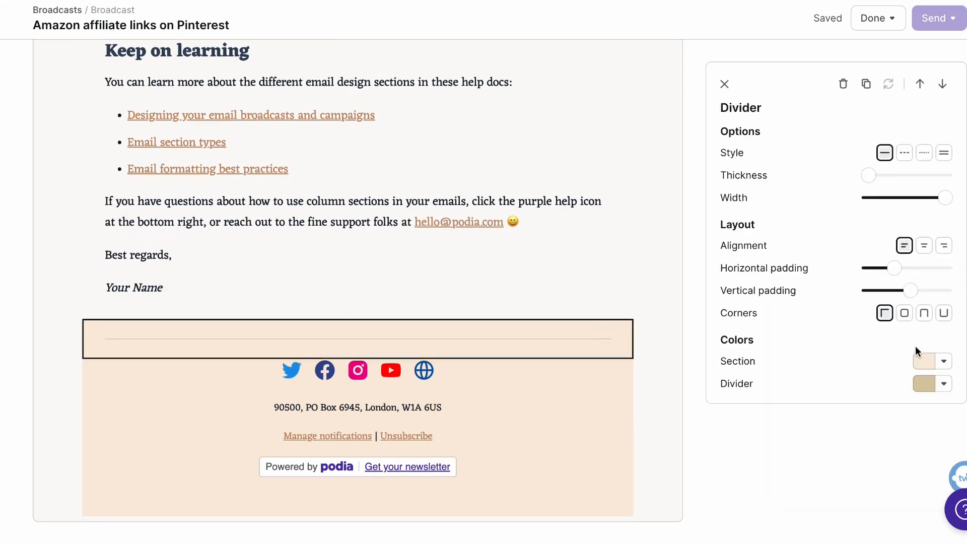
click(923, 361)
double_click(813, 268)
text(FBFAF8)
Step: Set the section colour of the social icons and the email footer to FBFAF8
click(619, 373)
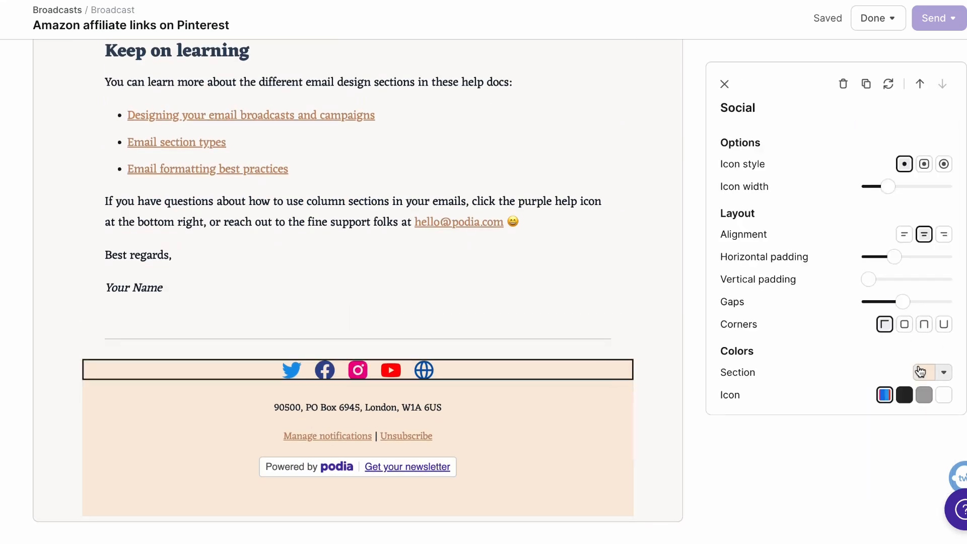
click(921, 372)
double_click(813, 276)
text(FBFAF8)
click(609, 387)
click(922, 406)
double_click(801, 316)
text(FBFAF8)
Step: Delete the divider between the header banner and the greeting text
scroll(611, 321, up, 15)
scroll(655, 282, down, 3)
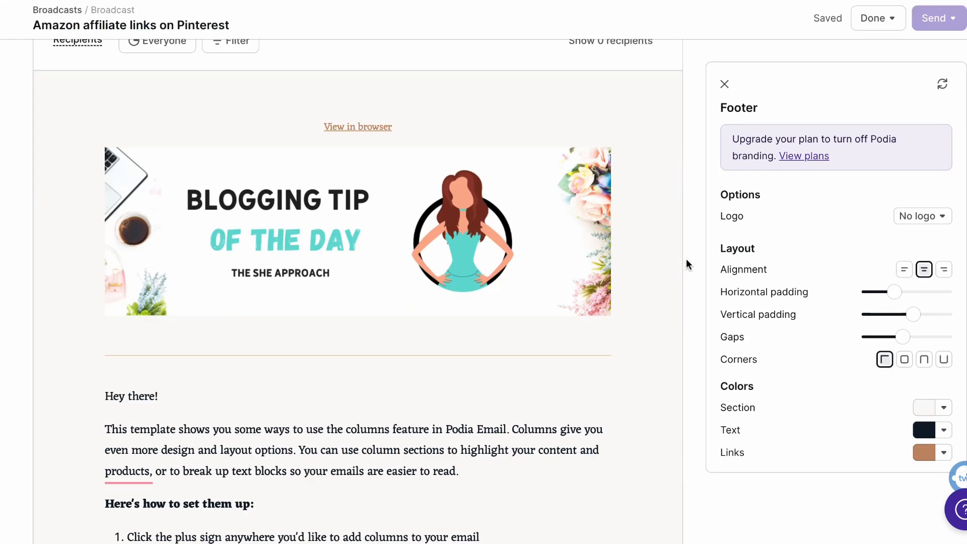
click(516, 148)
scroll(555, 139, down, 1)
click(633, 310)
click(594, 424)
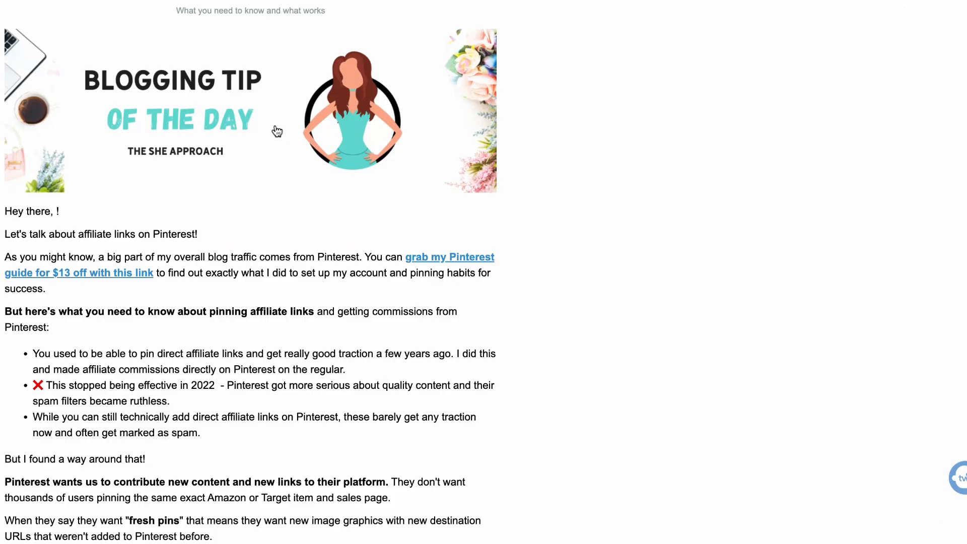
Step: Copy the existing affiliate links email's text down to the pin journey illustration and replace the template's introductory text with it
drag(274, 132, 712, 43)
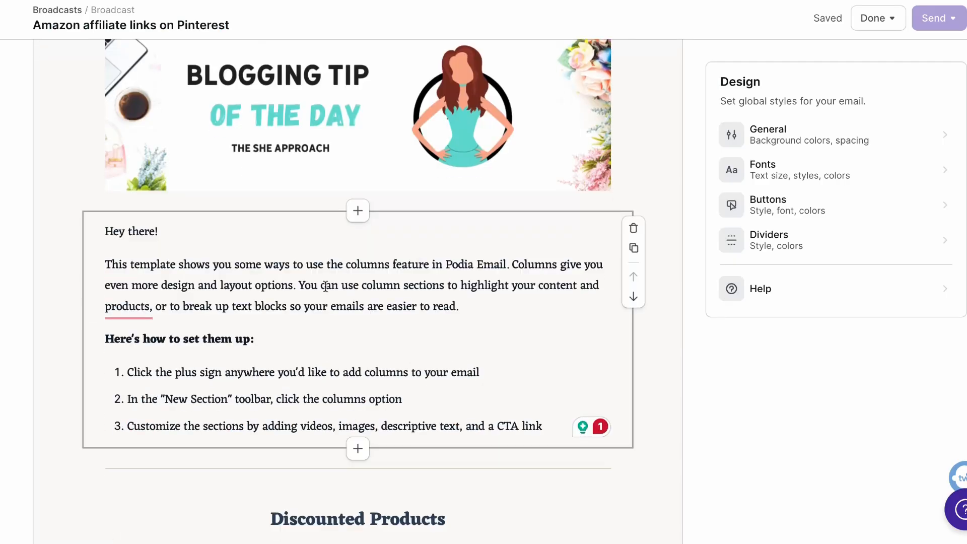
click(544, 426)
click(385, 330)
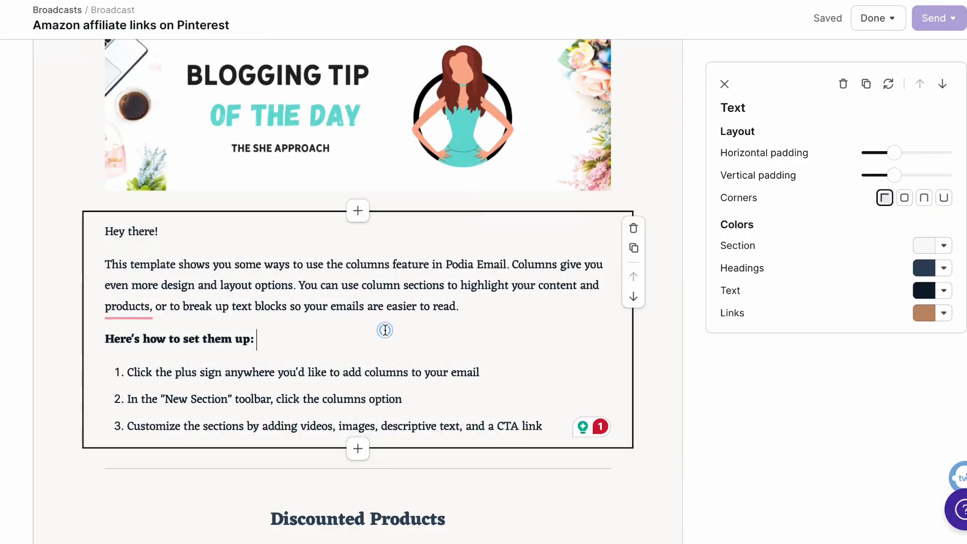
right_click(337, 259)
click(376, 293)
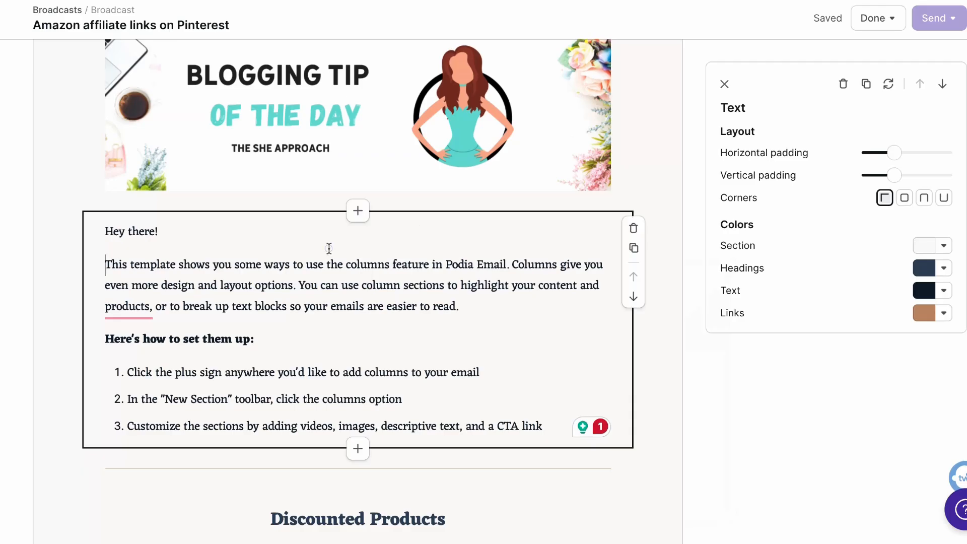
key(ctrl+v)
Step: Complete the pasted greeting so it reads "Hey there, blogger!"
scroll(355, 219, up, 4)
drag(336, 226, 102, 225)
key(BackSpace)
key(BackSpace)
key(BackSpace)
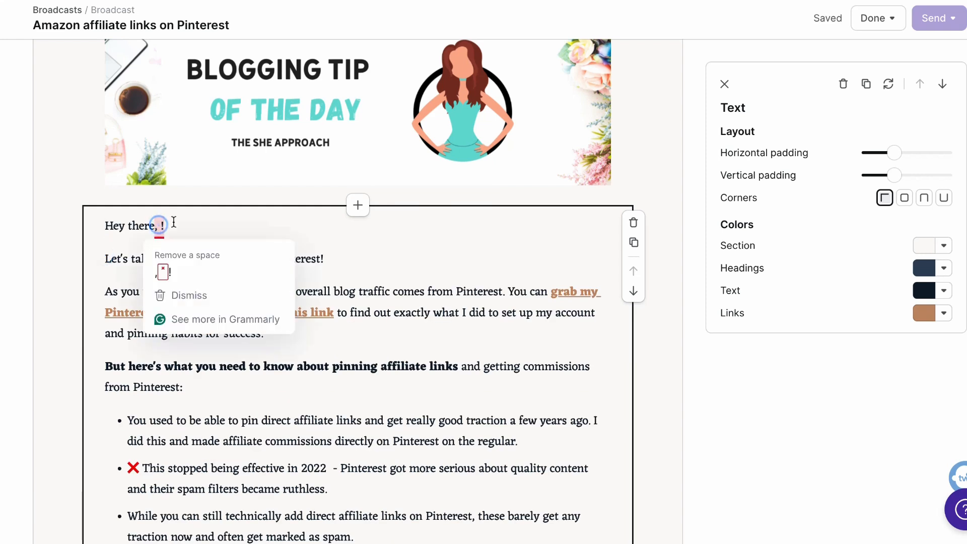
text(b)
scroll(655, 190, up, 4)
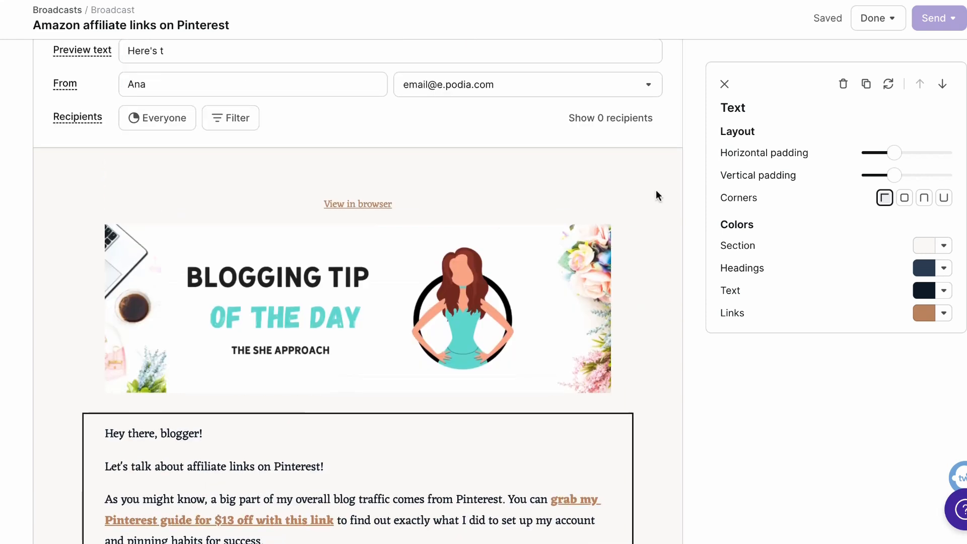
scroll(655, 190, down, 3)
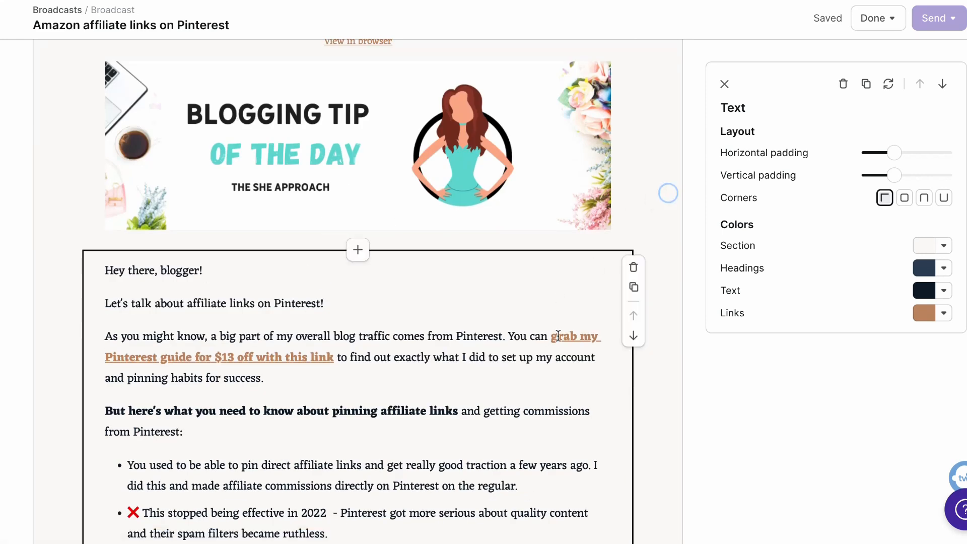
Step: Add an Image section directly below the pasted text, above the divider
scroll(660, 257, down, 10)
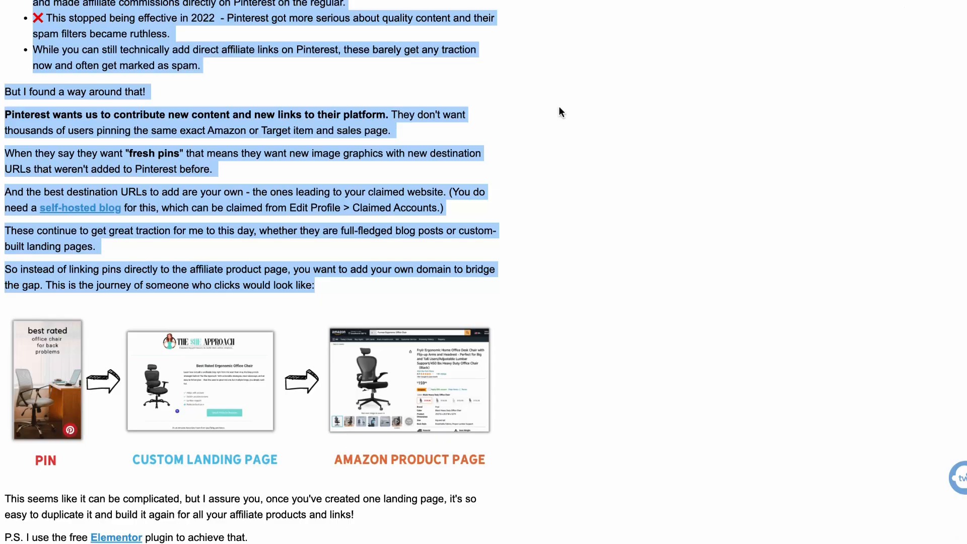
scroll(559, 112, down, 4)
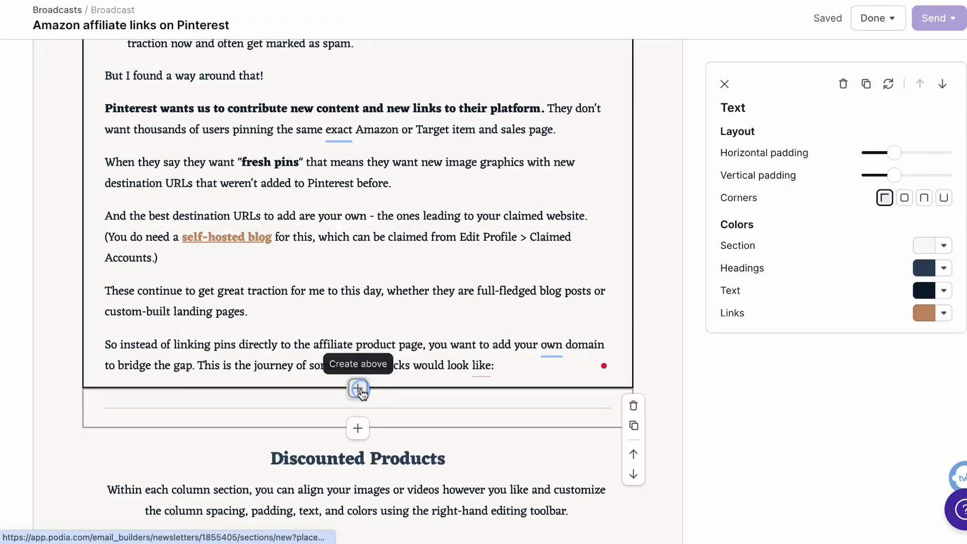
click(354, 392)
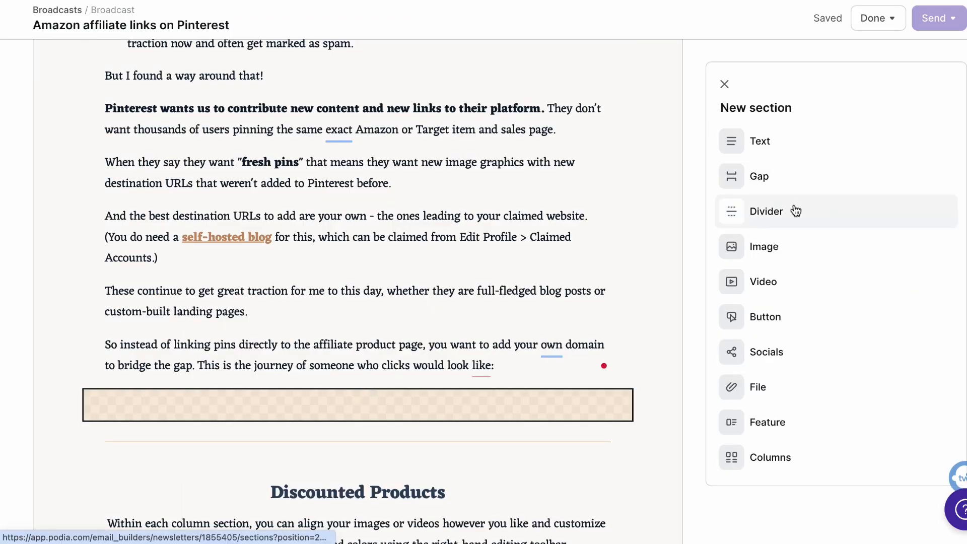
click(791, 254)
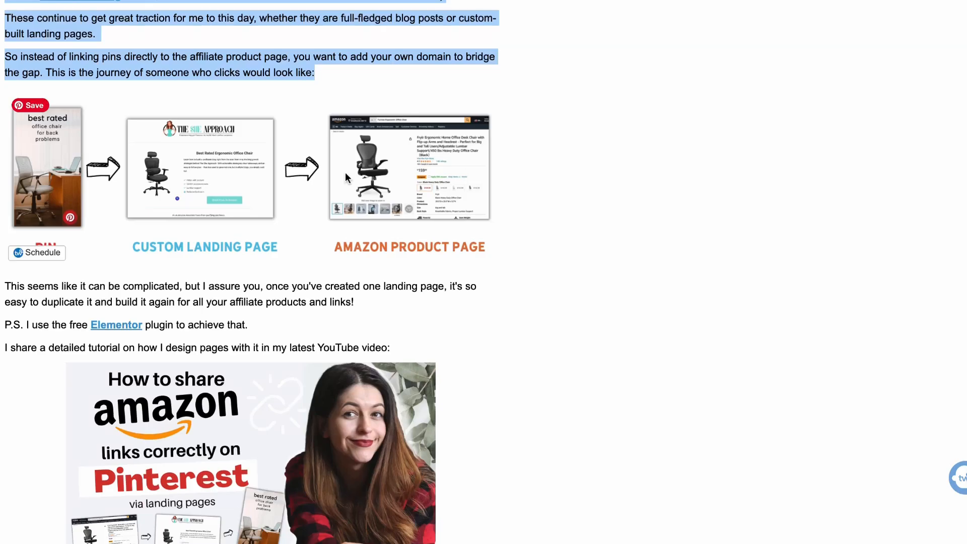
Step: Place the pin journey illustration from the original email, 9.png, in the new Image section
right_click(442, 181)
click(537, 222)
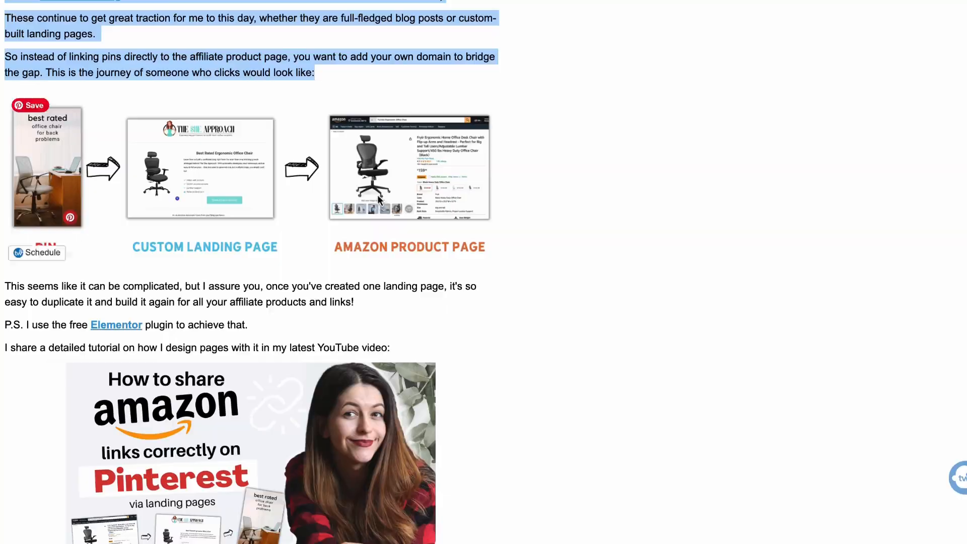
Step: Add a Text section below the pin journey illustration containing the original email's paragraphs from "This seems like it can be complicated" to "latest YouTube video:"
scroll(379, 199, down, 5)
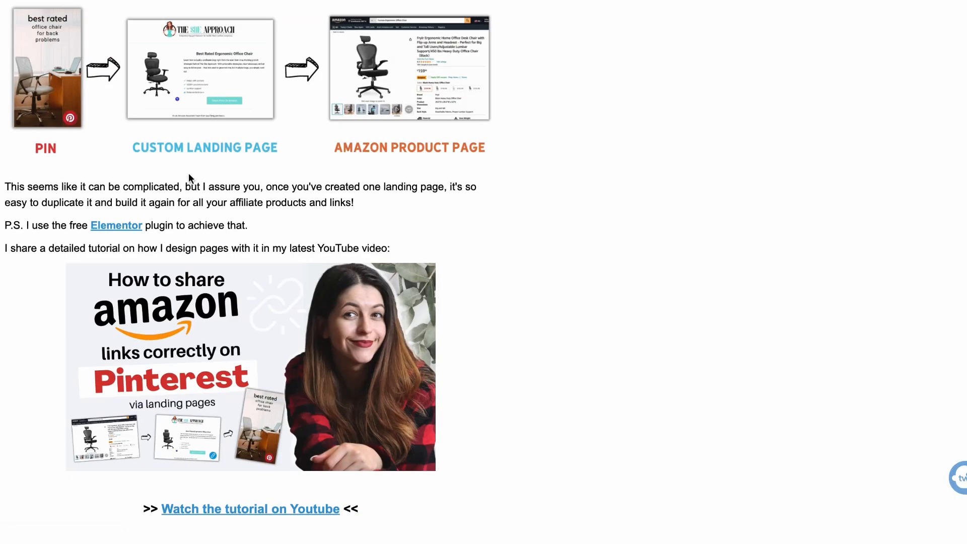
triple_click(20, 160)
right_click(20, 160)
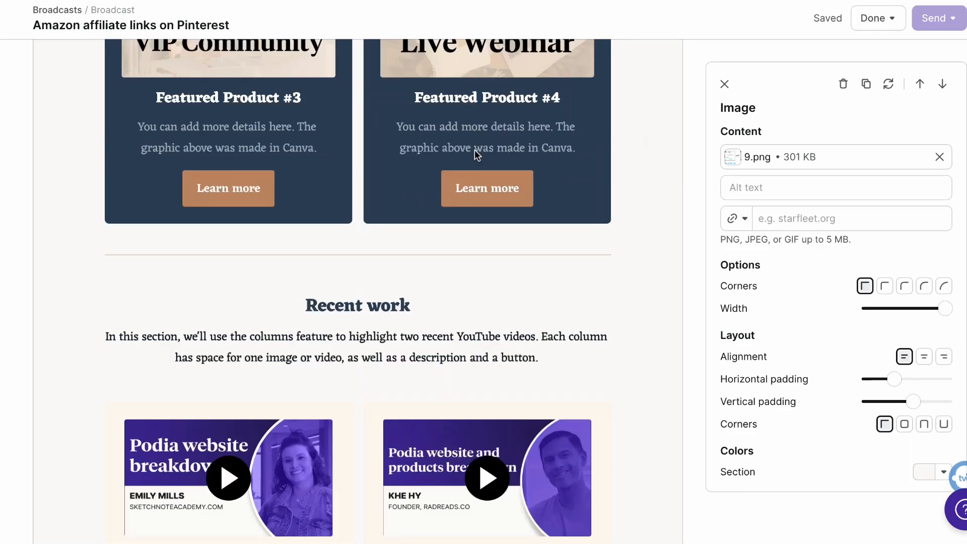
scroll(475, 151, up, 20)
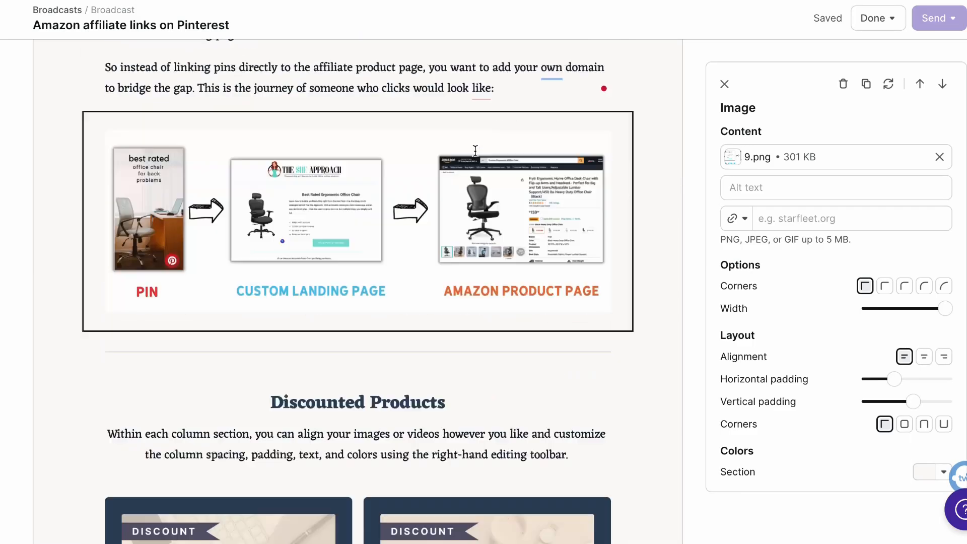
click(357, 332)
click(650, 317)
scroll(540, 257, up, 15)
click(633, 210)
scroll(467, 208, down, 15)
click(633, 175)
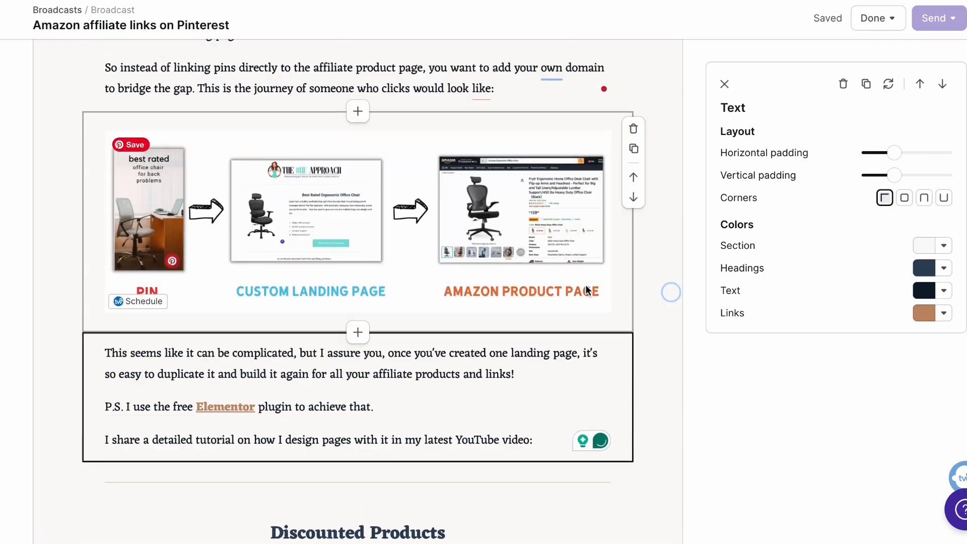
Step: Duplicate the illustration section below the new text and replace its image with the "Amazon link tutorial for Pin..." video thumbnail
scroll(585, 285, up, 8)
scroll(585, 285, down, 10)
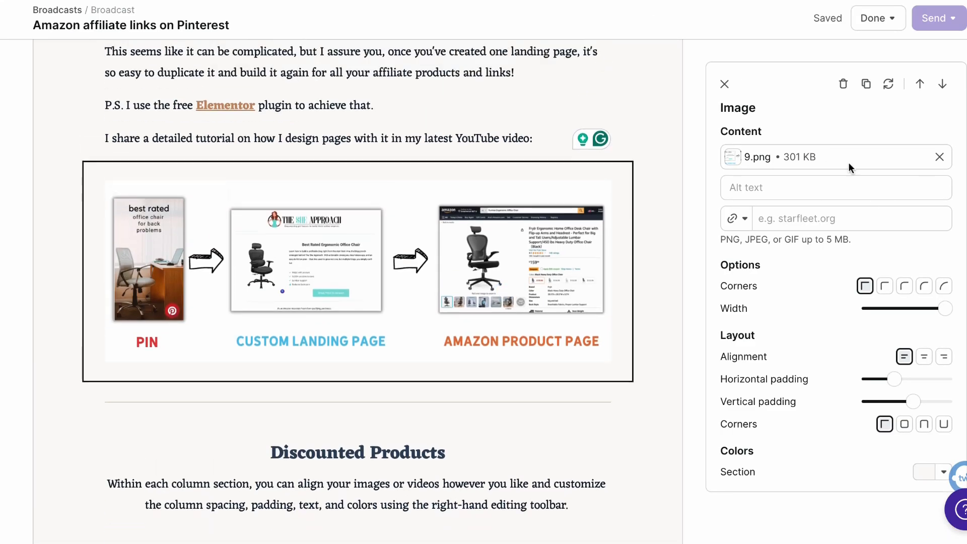
click(939, 157)
click(937, 158)
scroll(244, 274, up, 3)
click(239, 343)
key(Return)
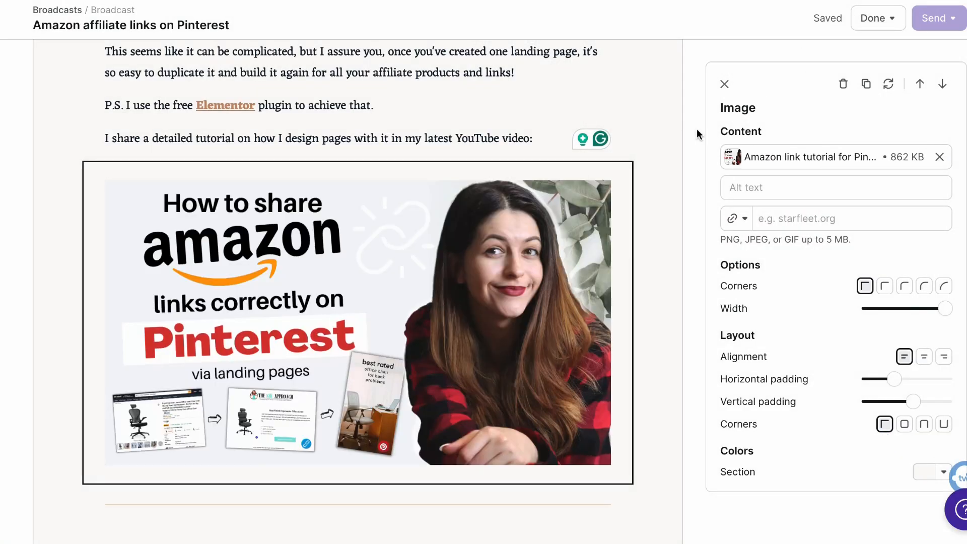
Step: Reduce the width of the Amazon tutorial thumbnail and align it to the centre
click(928, 308)
click(924, 356)
click(357, 308)
click(801, 321)
click(800, 187)
text(https://youtu.be/79jcfHhxqiE)
double_click(743, 157)
text(Watch the tutorial on Youtube)
click(924, 288)
Step: Set the button section's colour to the email's off-white and the button background to orange
click(944, 403)
double_click(826, 312)
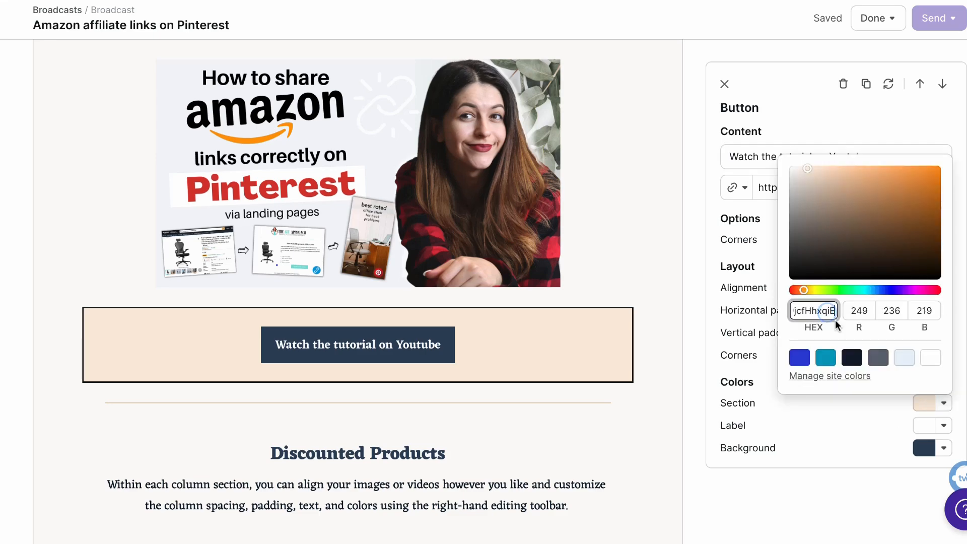
key(ctrl+v)
scroll(655, 277, up, 1)
click(944, 448)
drag(898, 232, 903, 214)
scroll(676, 276, down, 3)
Step: Check the Pinterest tips in the original email and change the "Discounted Products" heading to "More Pinterest Resources"
key(ctrl+Tab)
scroll(490, 169, down, 10)
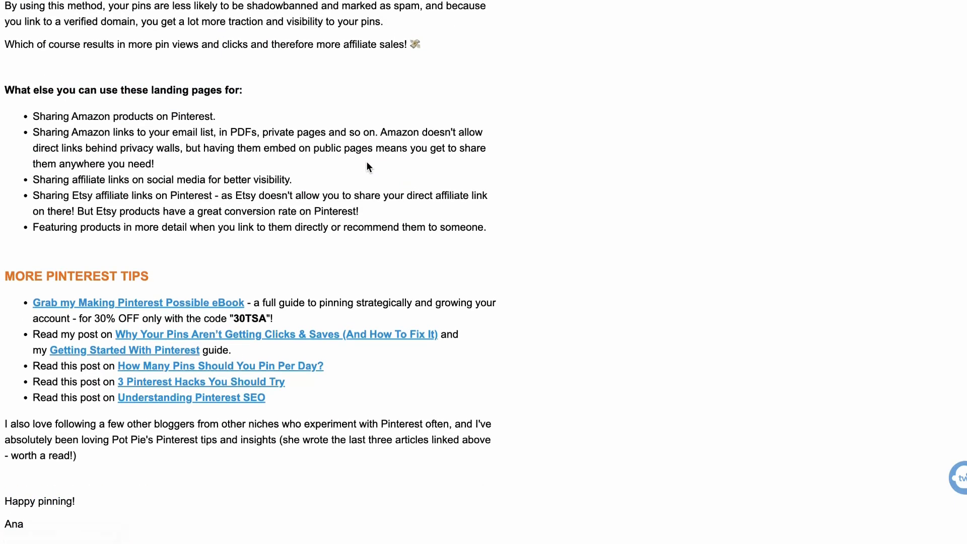
scroll(8, 197, up, 1)
key(ctrl+shift+Tab)
scroll(507, 132, down, 5)
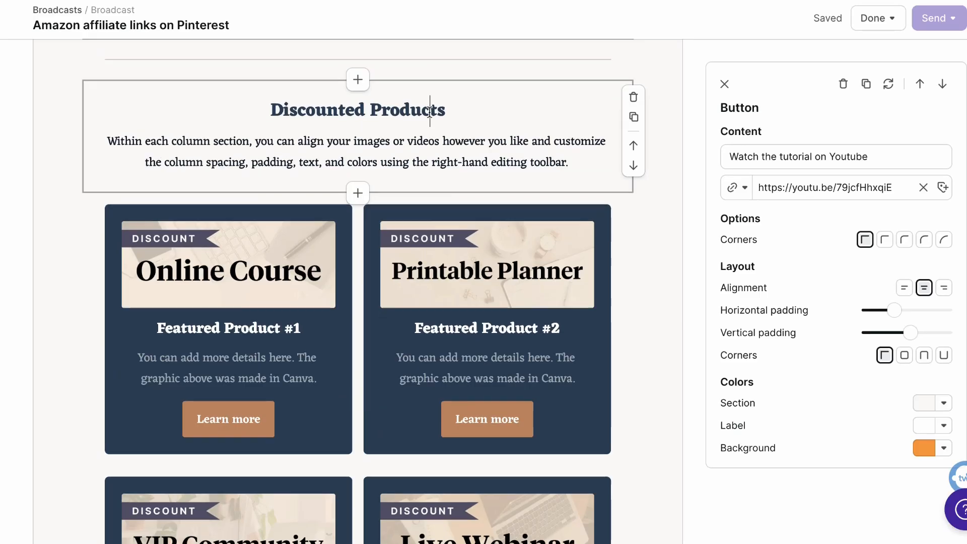
triple_click(357, 109)
text(More Pinterest Resources)
Step: Replace the description under the resources heading with the original email's "I also love following a few other bloggers" text, cut to end at "tips and insights."
key(ctrl+Tab)
scroll(7, 325, up, 1)
drag(7, 350, 79, 388)
key(ctrl+shift+Tab)
drag(108, 141, 571, 166)
text(I also love following a few other bloggers from other niches who experiment with Pinterest often, and I've absolutely been loving Pot Pie's Pinterest tips and insights (she wrote the last three articles linked above - worth a read!))
drag(467, 163, 473, 184)
key(BackSpace)
key(BackSpace)
text(.)
Step: Replace the Featured Product #1 image with the "Making Your First 3 Amazon Affiliate Sales" tablet mockup
scroll(242, 254, down, 1)
click(241, 255)
click(763, 155)
click(939, 213)
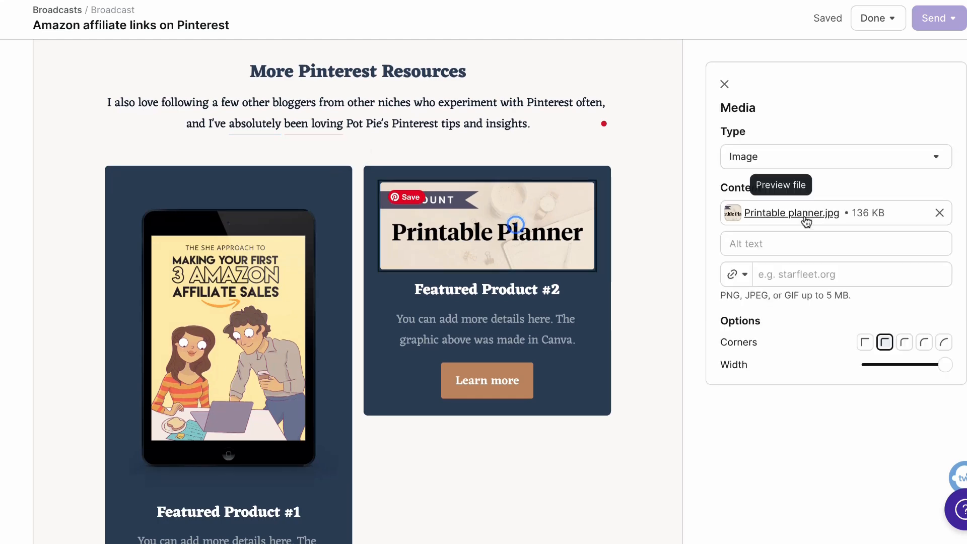
Step: Replace the Featured Product #2 image with the Pinterest eBook cover Book Mockup.png
click(939, 212)
click(792, 214)
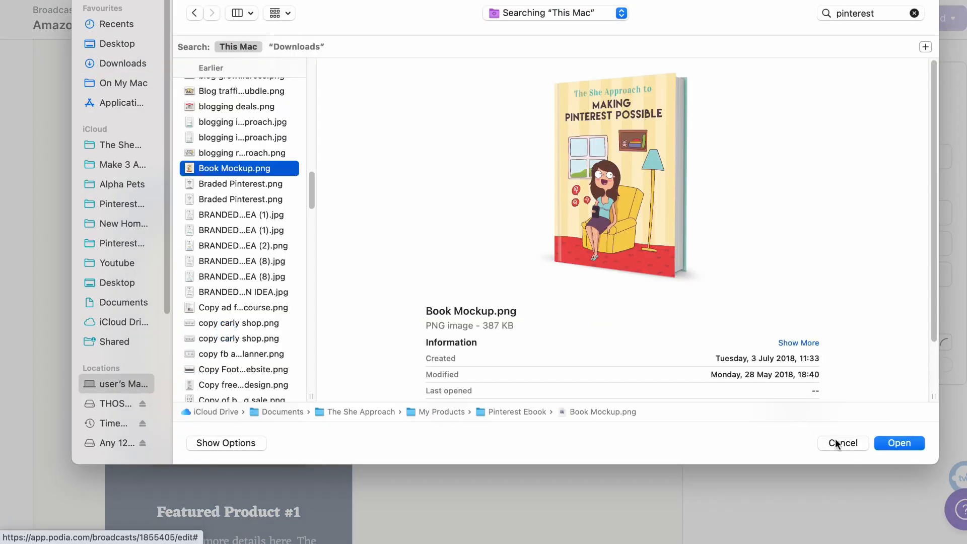
click(898, 442)
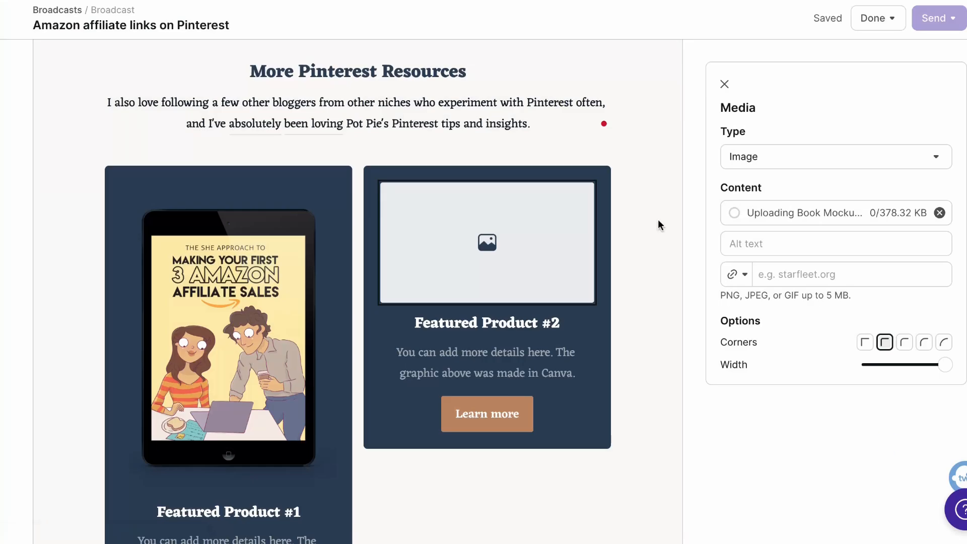
Step: Slightly reduce the width of the two eBook cover images in the product cards
scroll(663, 182, down, 2)
scroll(663, 182, down, 1)
scroll(294, 247, up, 1)
click(294, 247)
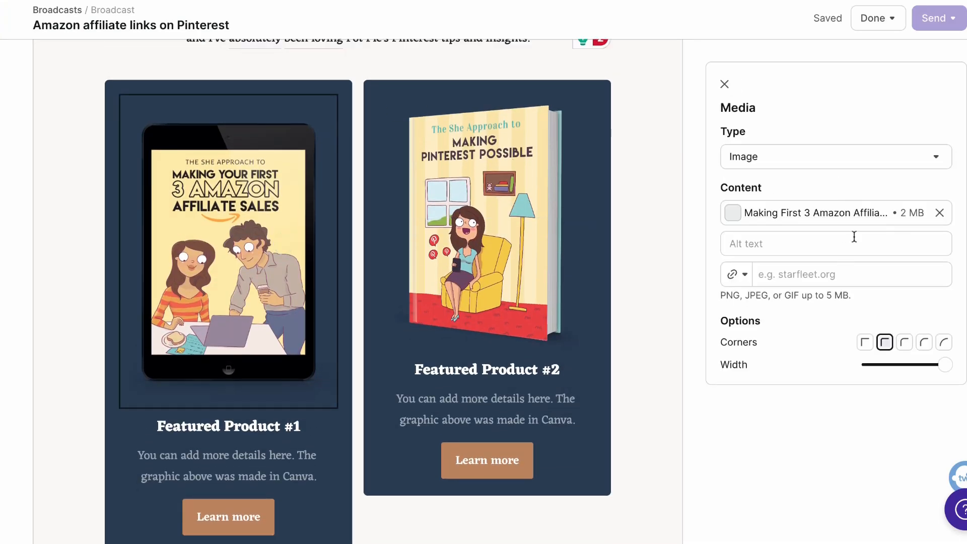
mouse_move(943, 369)
mouse_down()
mouse_move(911, 365)
mouse_move(936, 365)
mouse_up()
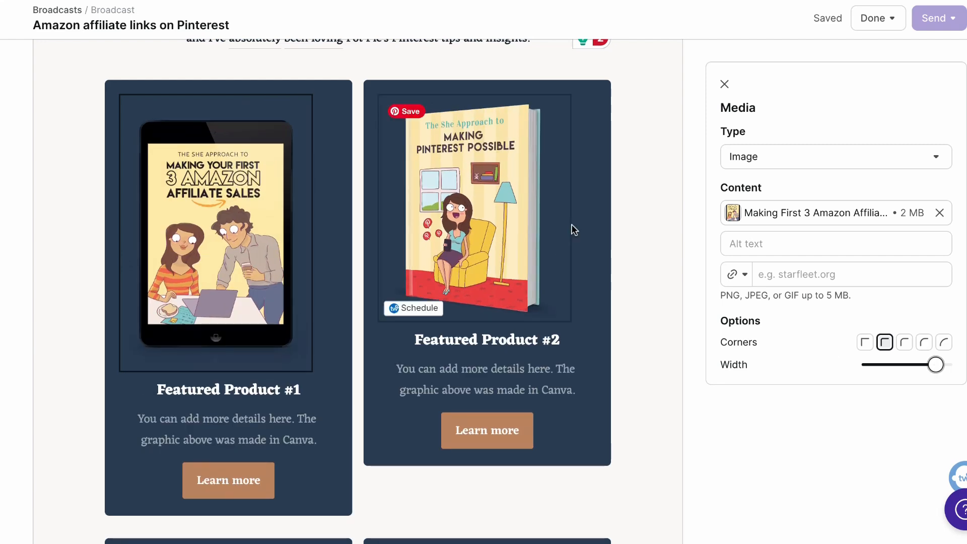
Step: Append "Get this Pinterest eBook here to master it finally and become a pro!" to the Featured Product #2 description and retitle the card "Pinterest Ebook"
click(567, 391)
text(Get this Pinterest eBook here to master it)
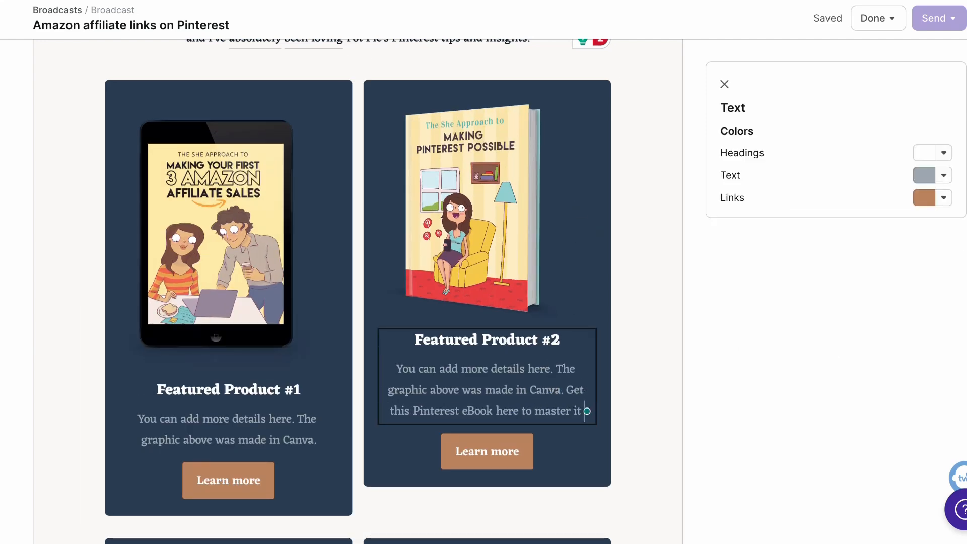
text( finally and become a pro!)
scroll(667, 315, up, 1)
scroll(667, 284, down, 1)
triple_click(415, 341)
text(Pinterest Ebook)
Step: Retitle the Featured Product #1 card "Amazon eBook"
triple_click(313, 391)
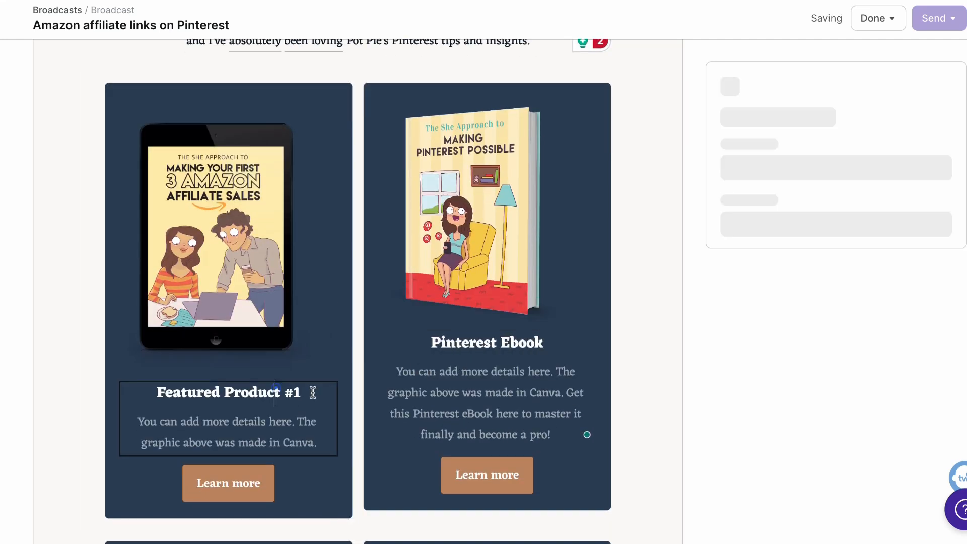
text(Amazon eBook)
click(639, 372)
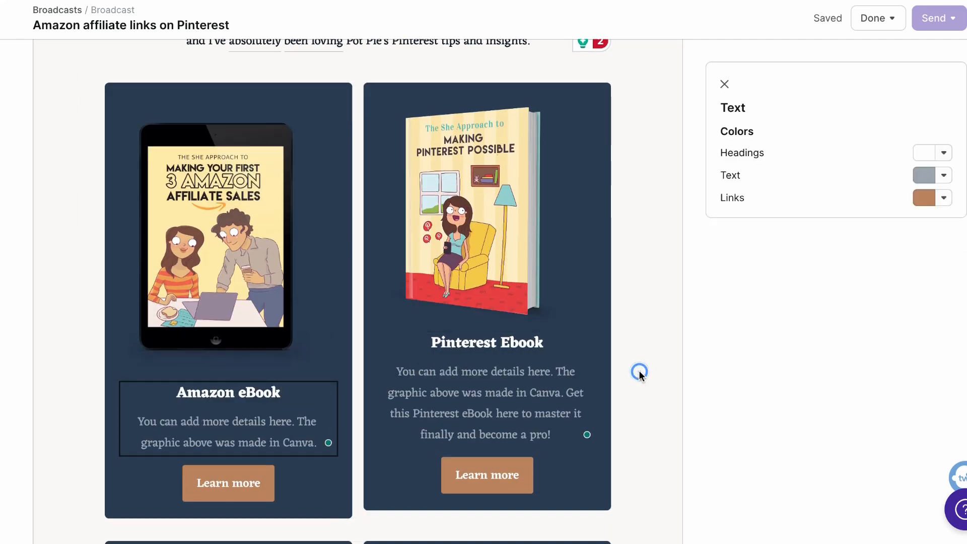
Step: Change the "Recent work" heading above the two video cards to "More free blogging tutorials"
scroll(658, 359, down, 5)
scroll(453, 325, down, 9)
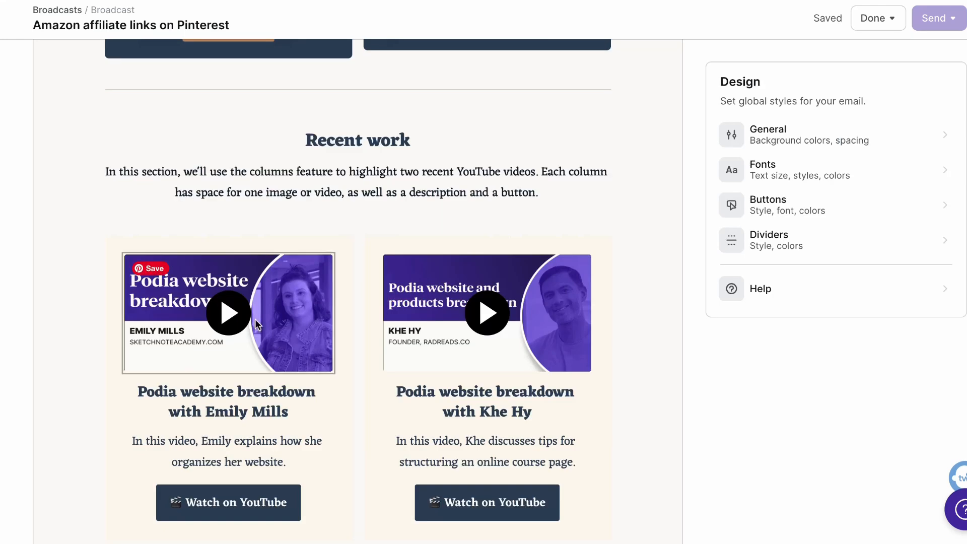
scroll(494, 224, down, 2)
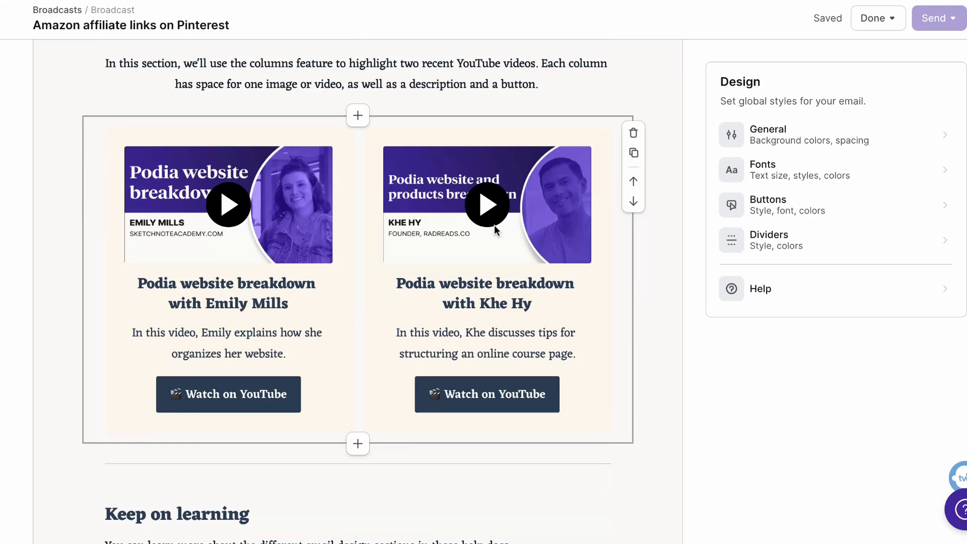
scroll(483, 201, up, 2)
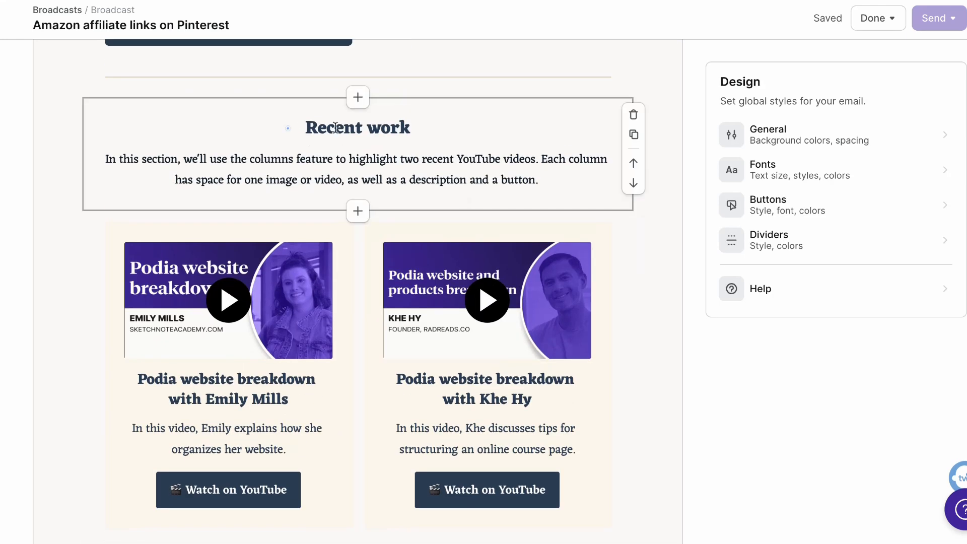
click(439, 127)
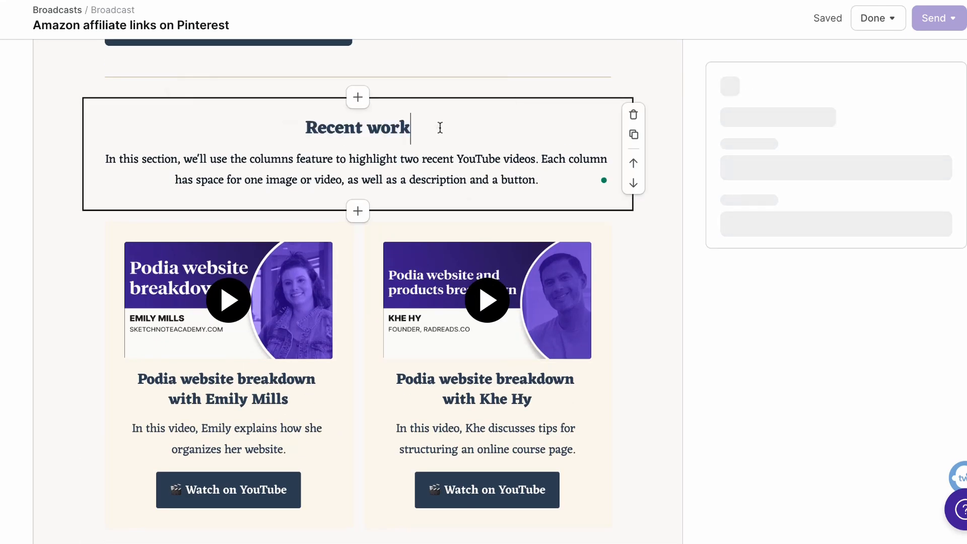
triple_click(383, 125)
text(More free blogging tutorials)
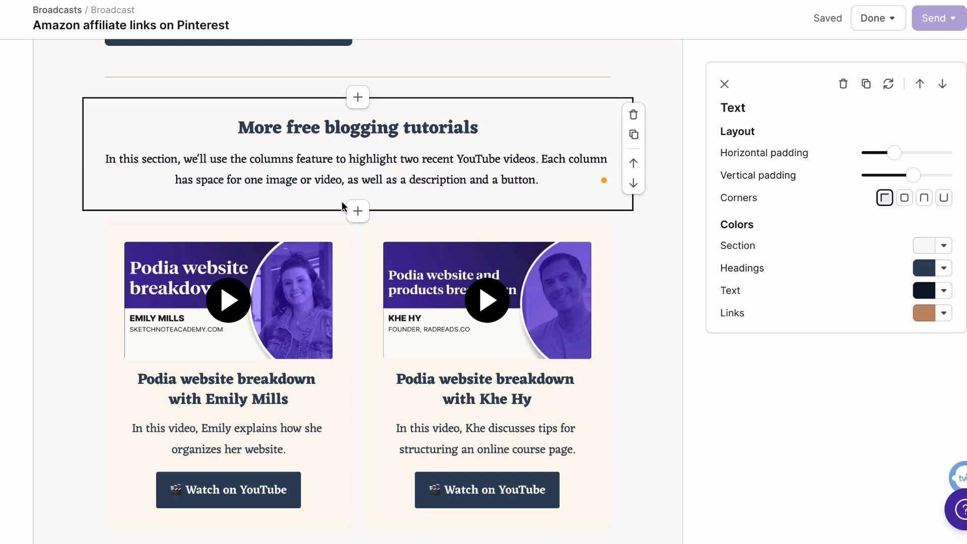
click(261, 267)
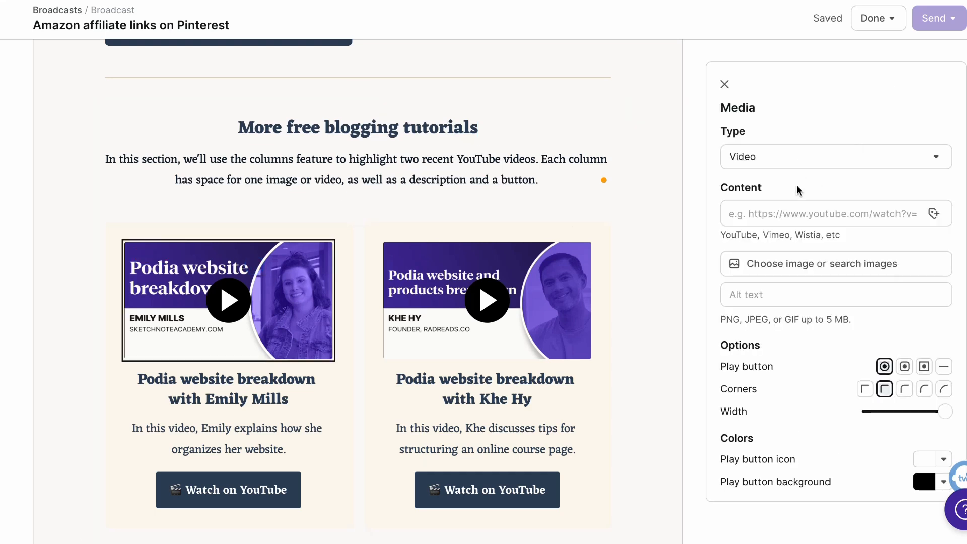
click(795, 218)
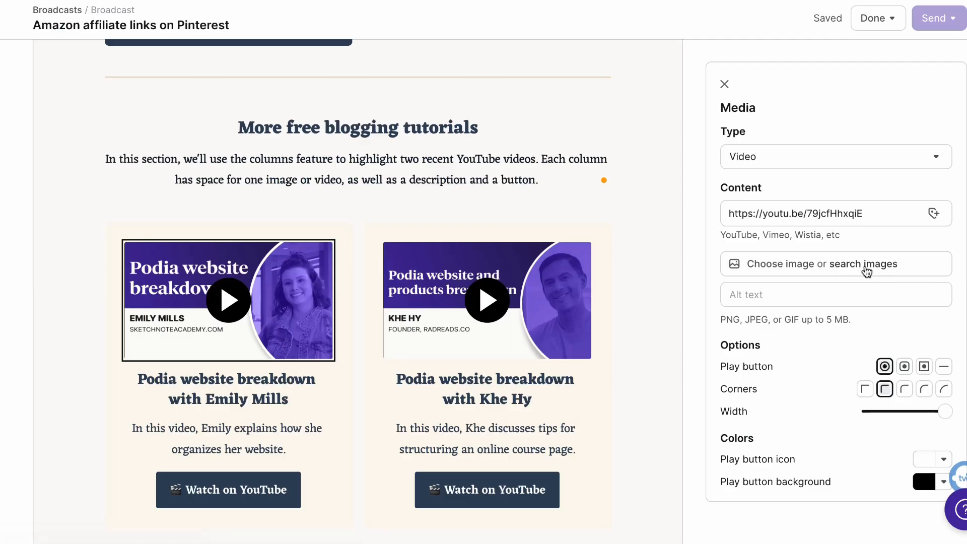
click(865, 267)
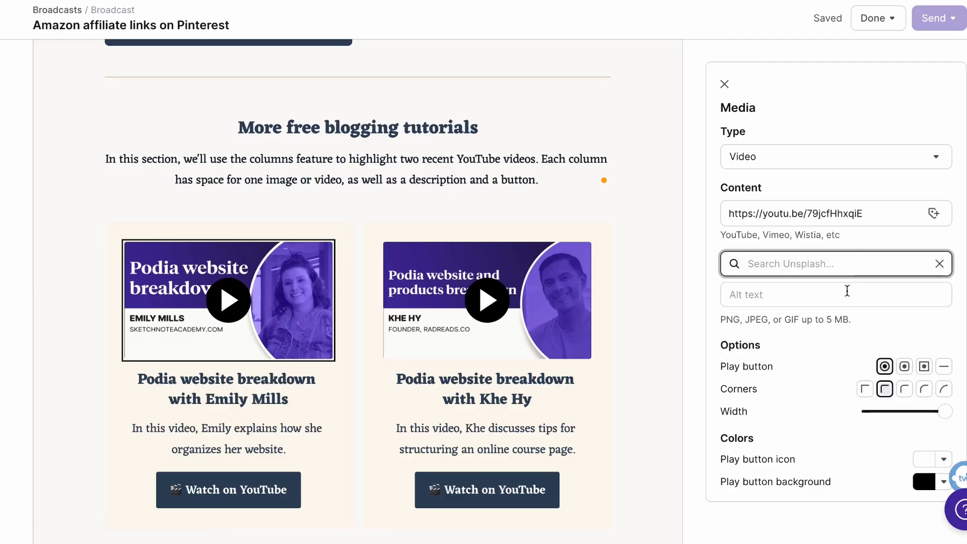
text(video)
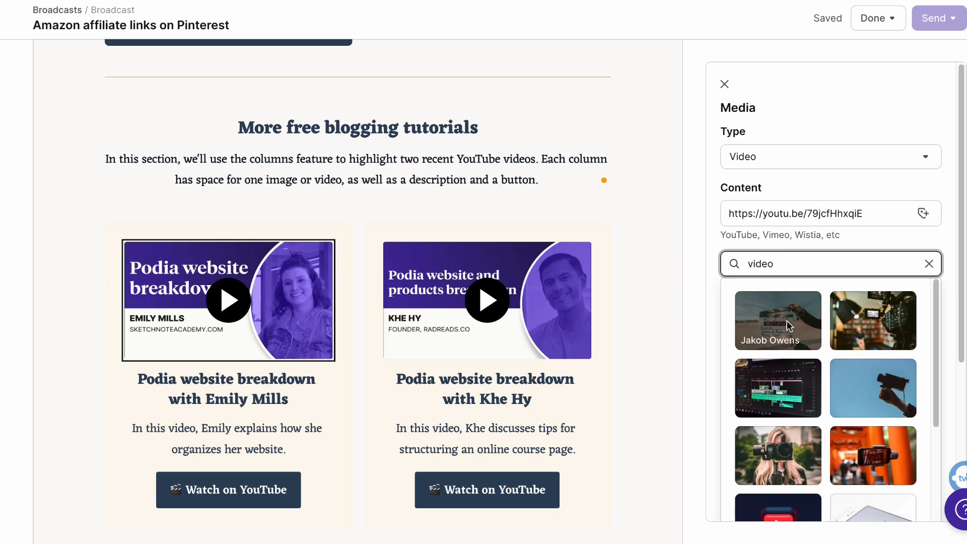
click(787, 321)
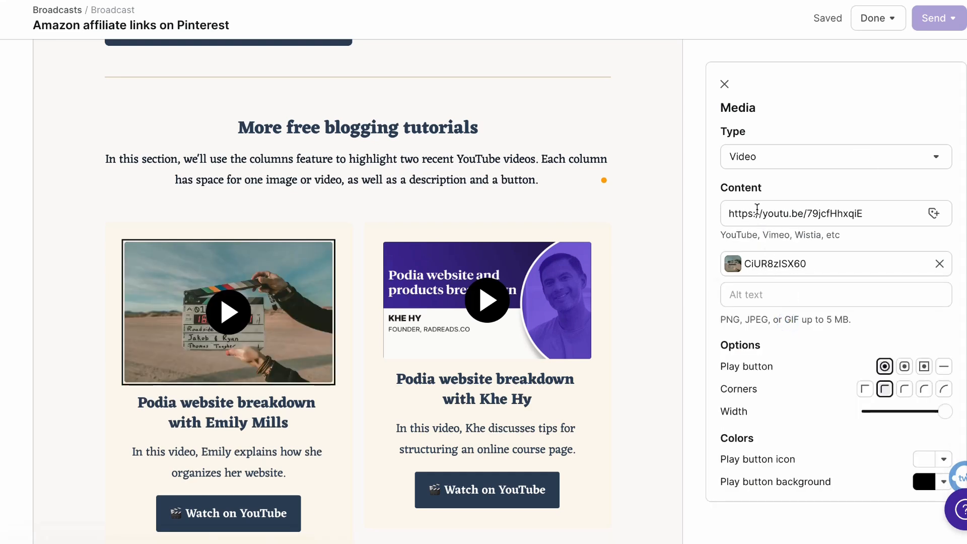
Step: Replace the second tutorial video's thumbnail with the camcorder-against-blue-sky photo from an Unsplash search for "video"
click(487, 302)
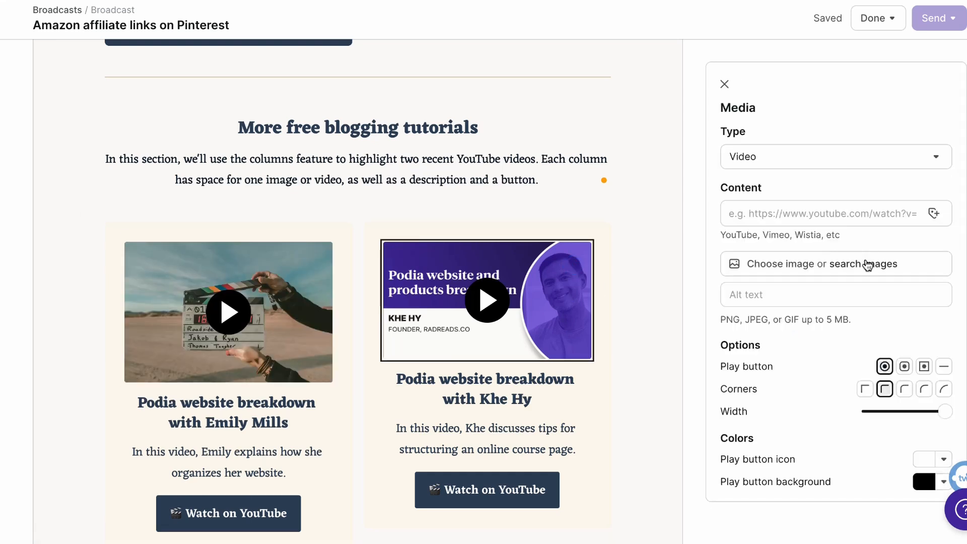
click(868, 266)
text(video)
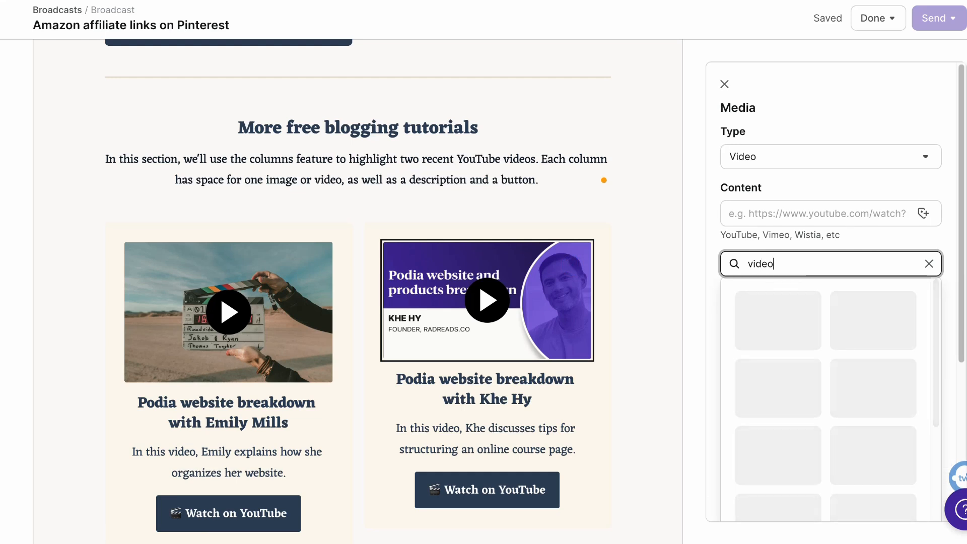
scroll(842, 322, down, 1)
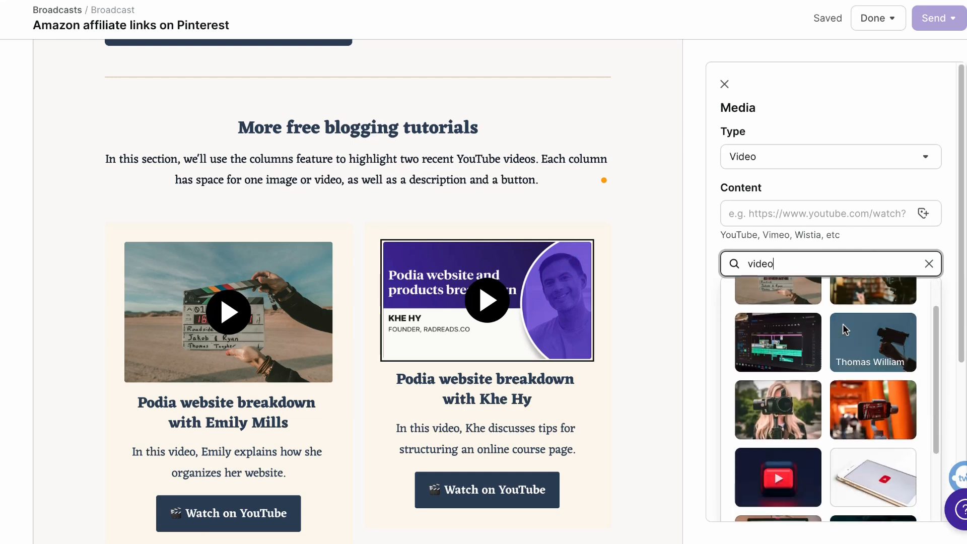
click(842, 325)
scroll(466, 320, down, 4)
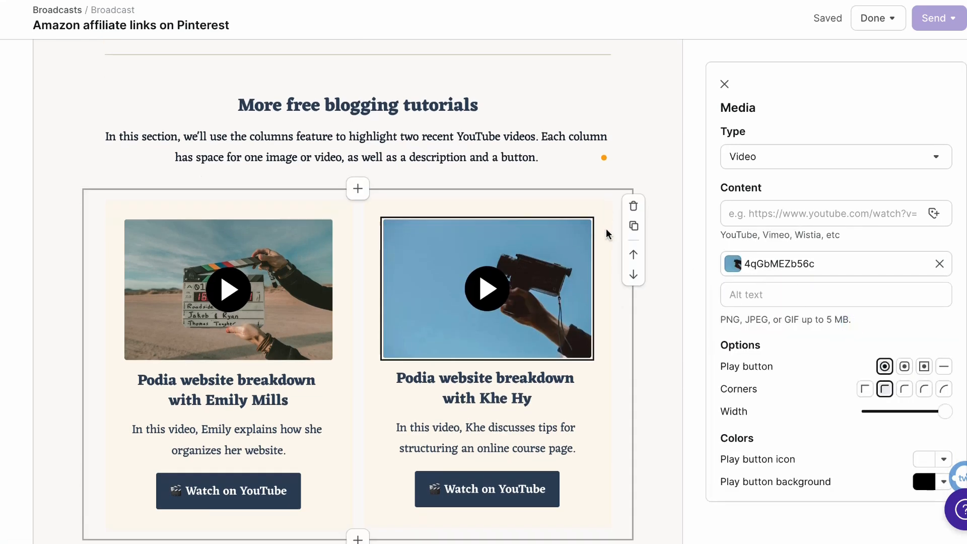
Step: Copy the catch-up and P.S. waitlist sections from the existing email to reuse as the broadcast's closing text
scroll(633, 232, down, 4)
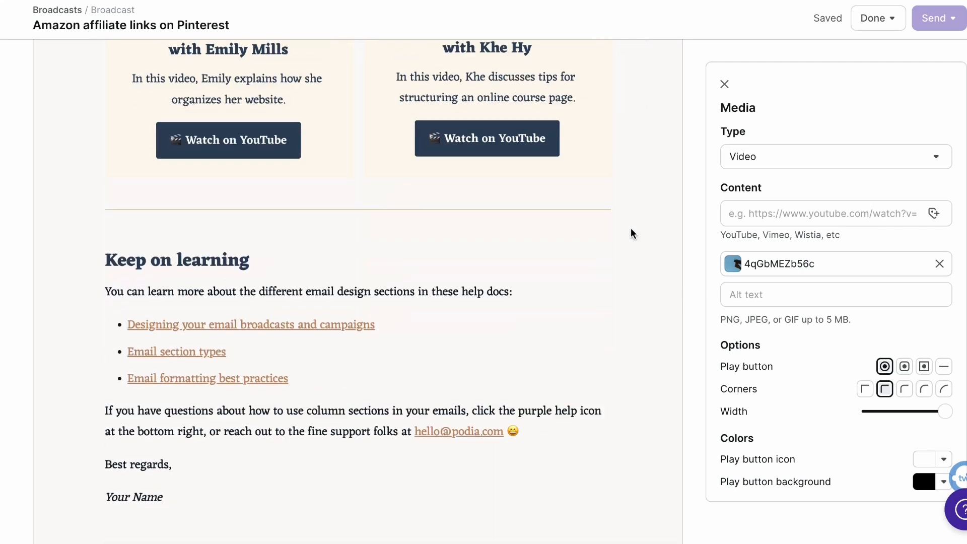
click(461, 269)
scroll(526, 248, down, 4)
scroll(516, 241, up, 15)
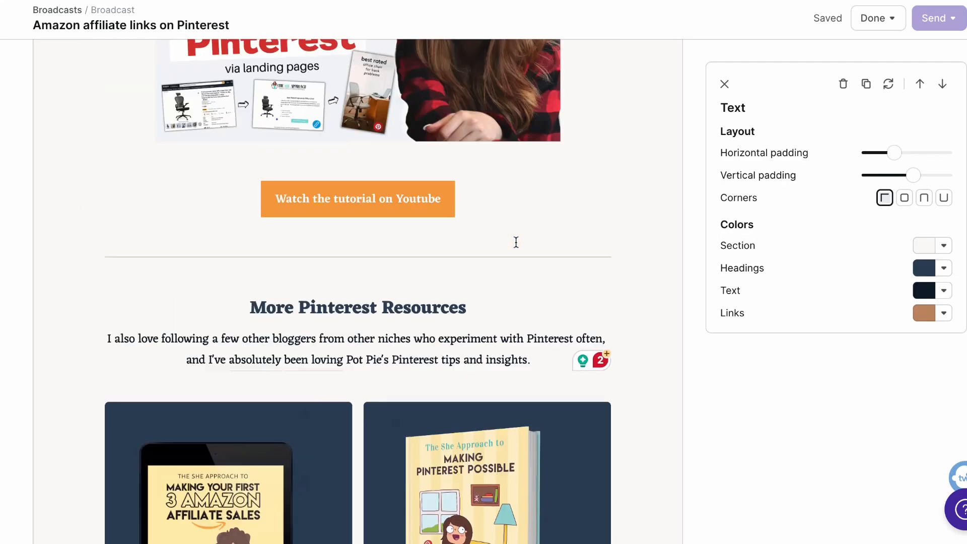
scroll(516, 241, down, 13)
scroll(548, 237, down, 1)
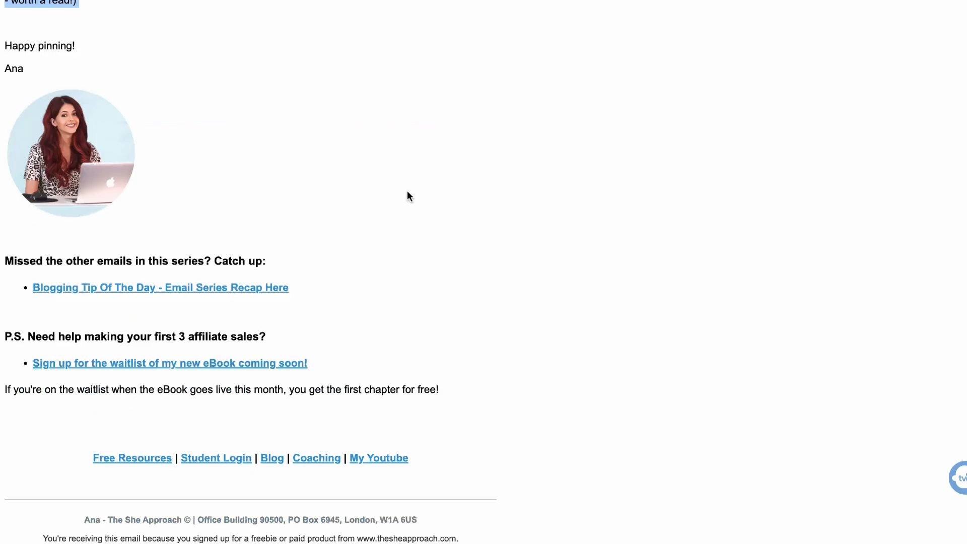
scroll(407, 191, down, 2)
drag(446, 313, 3, 186)
key(super+c)
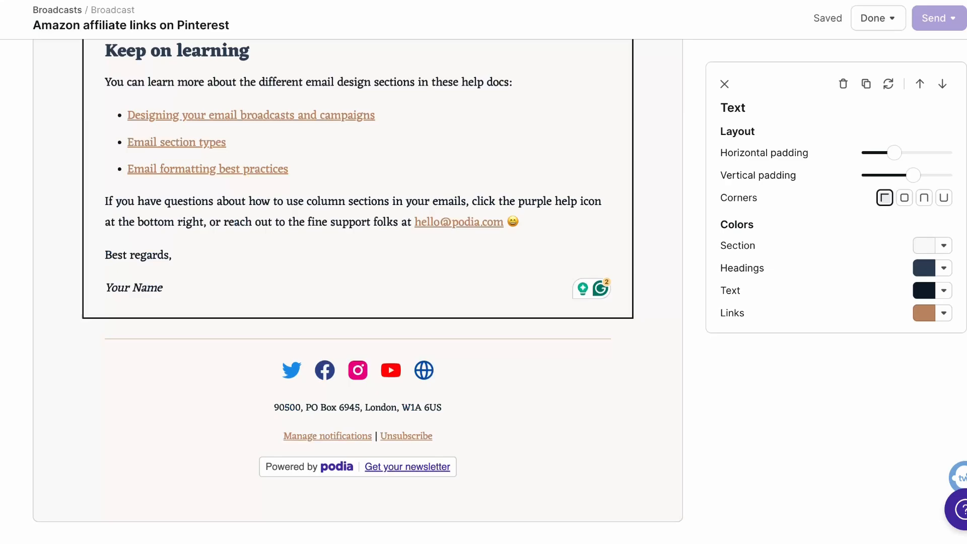
Step: Replace the closing text under "Keep on learning" with the copied catch-up and P.S. sections, and sign off with the sender's first name
scroll(187, 274, up, 1)
key(super+a)
key(BackSpace)
key(super+v)
key(BackSpace)
triple_click(169, 285)
text(Ana)
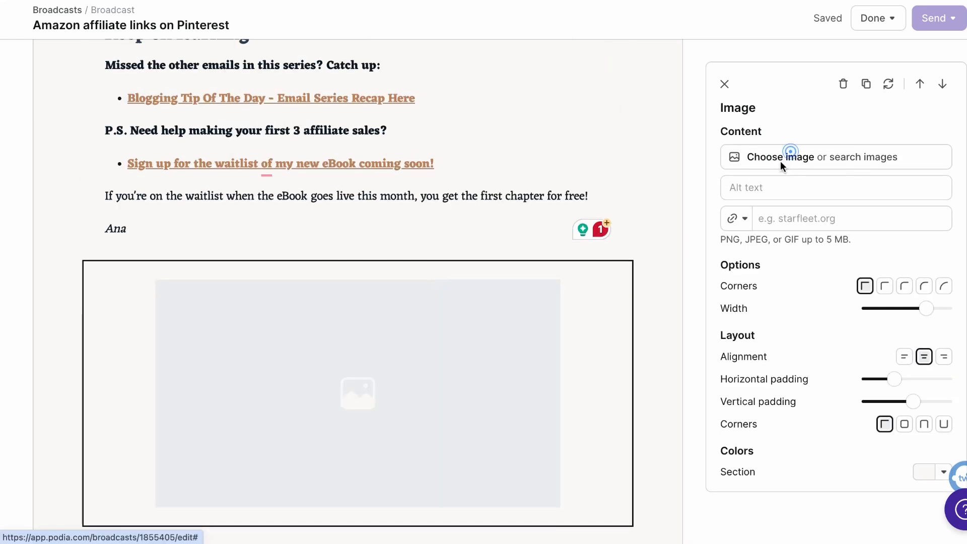
Step: Insert the round portrait PNG listed first in the Desktop's New Headshot folder as the image below the sign-off
click(781, 163)
click(122, 44)
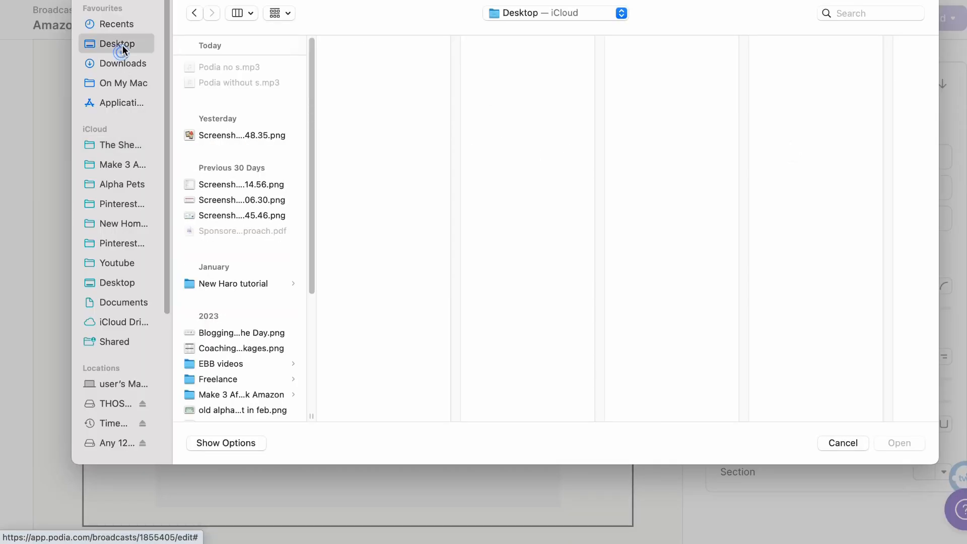
scroll(240, 212, down, 5)
scroll(240, 290, down, 2)
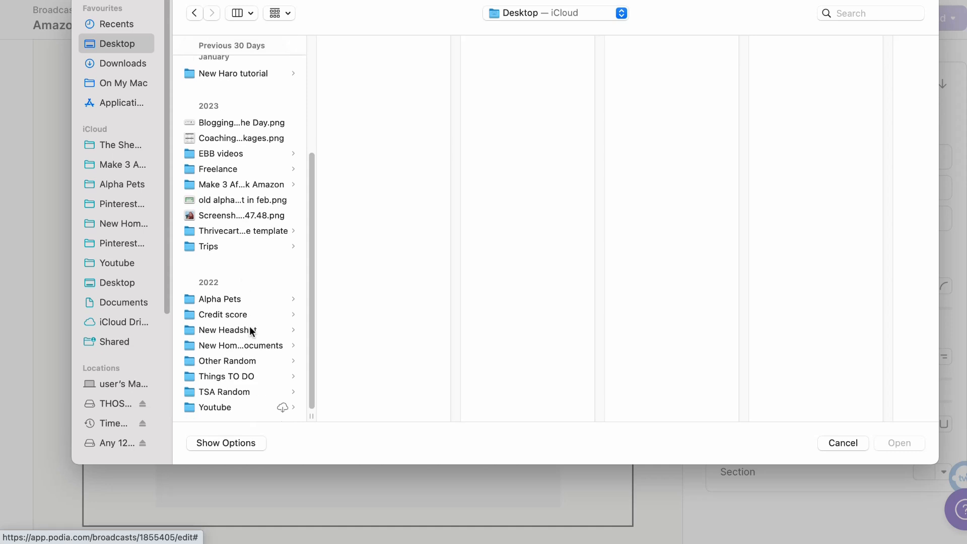
click(238, 330)
click(368, 67)
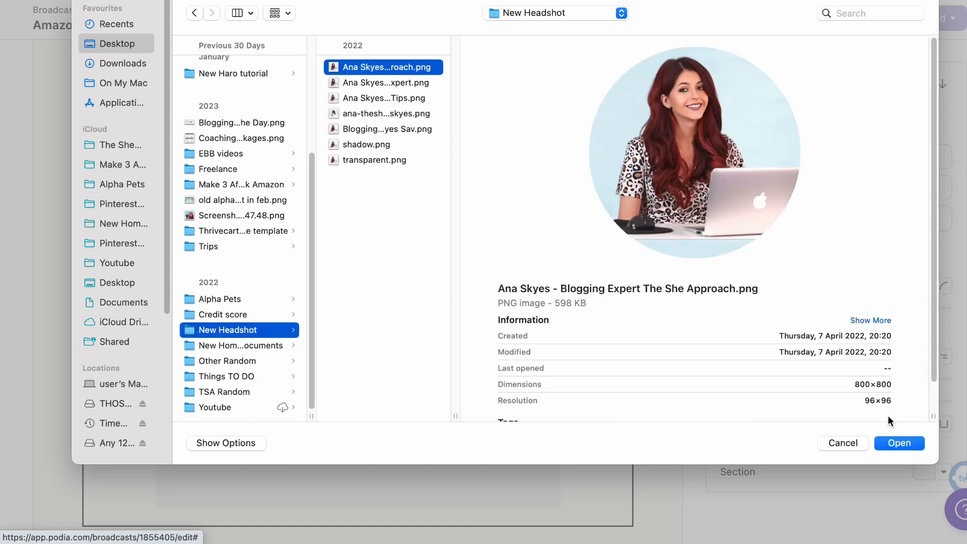
click(908, 452)
Step: Left-align the portrait, shrink it to about a quarter of the email's width, and reduce its horizontal and vertical padding
scroll(433, 198, down, 2)
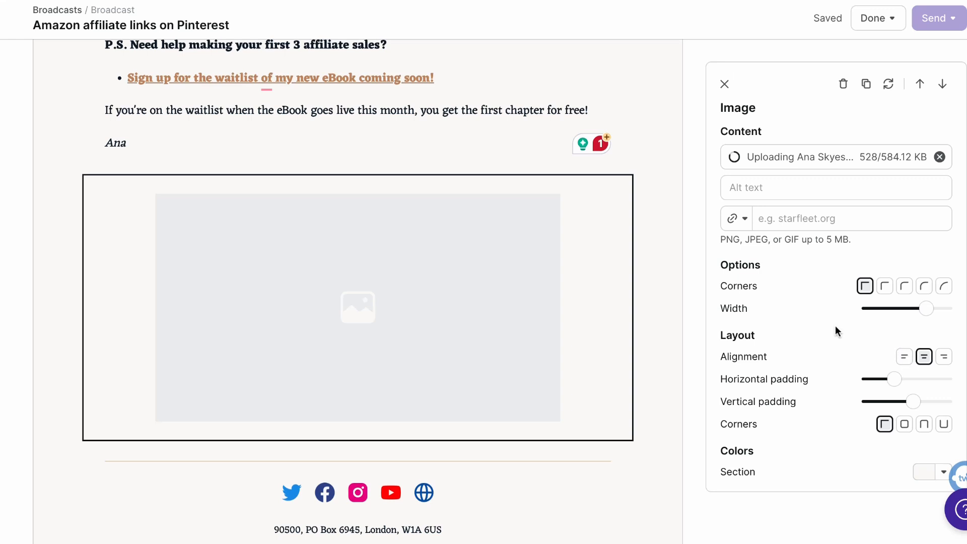
click(905, 358)
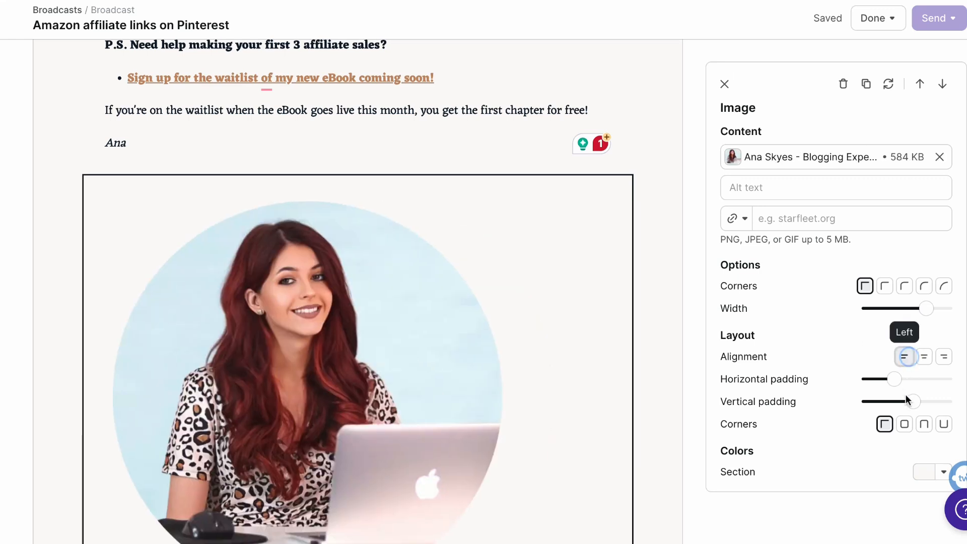
drag(896, 382, 899, 381)
drag(923, 309, 879, 312)
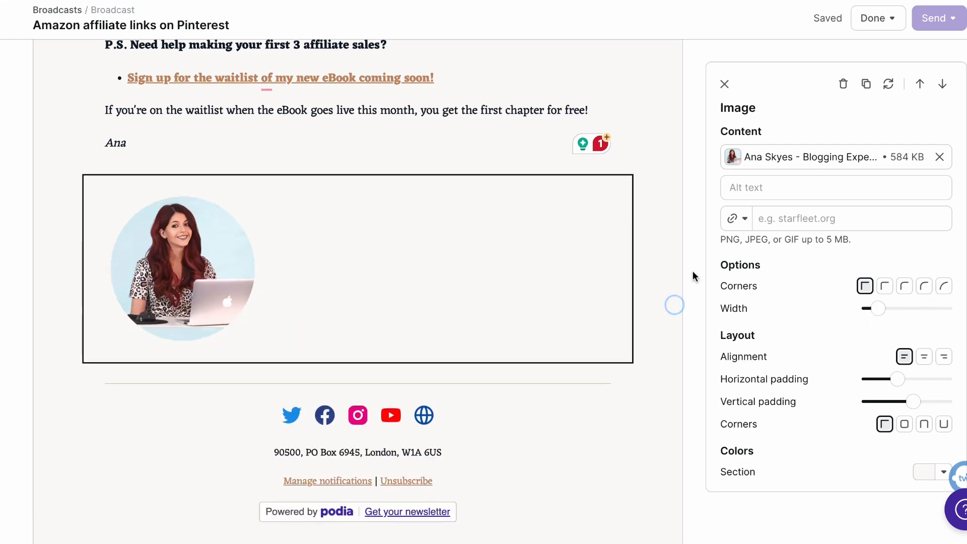
drag(897, 379, 882, 402)
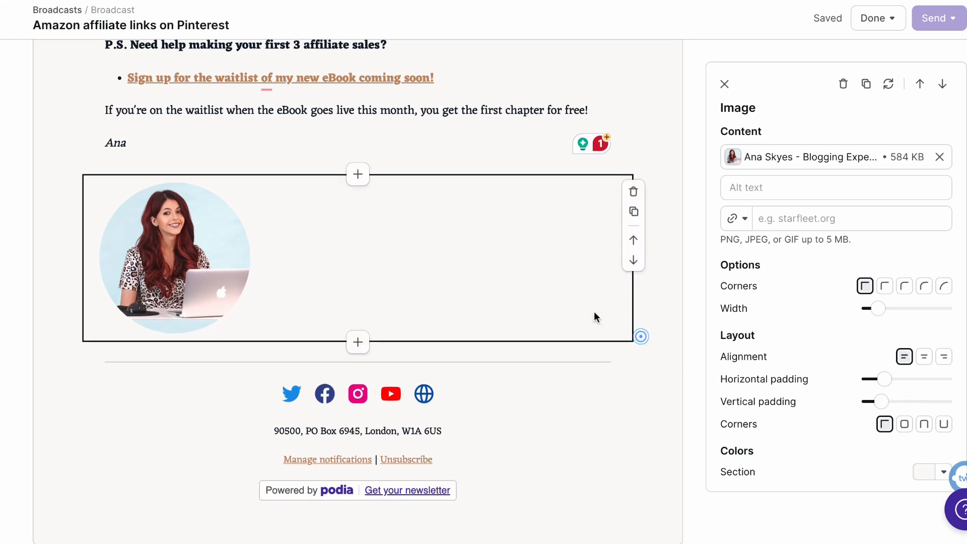
Step: Finish editing the broadcast and return to the list of broadcasts, keeping it as a draft
scroll(684, 301, down, 1)
scroll(685, 300, up, 1)
scroll(675, 282, up, 20)
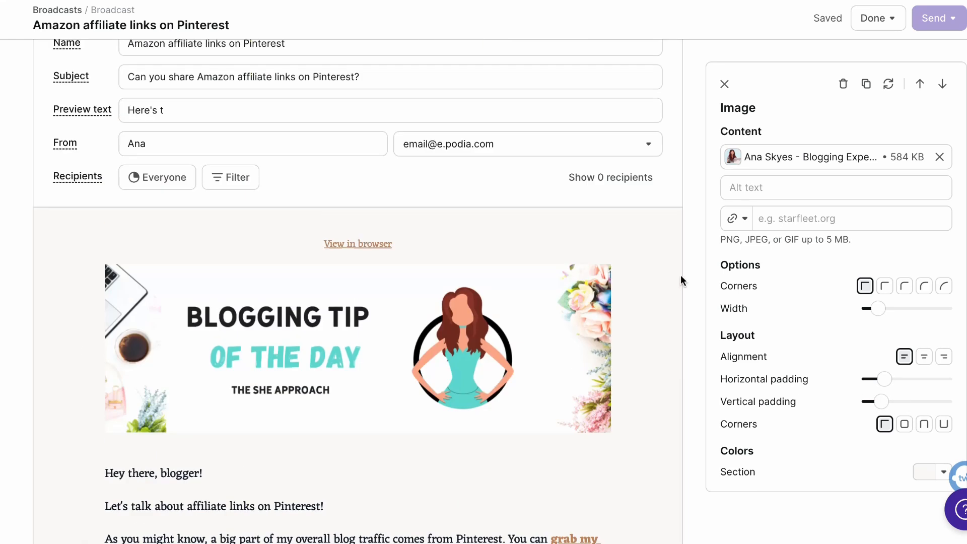
click(881, 29)
click(860, 49)
Step: In the account's email settings, add the "Email form" tag to the embedded email form
click(952, 18)
click(911, 139)
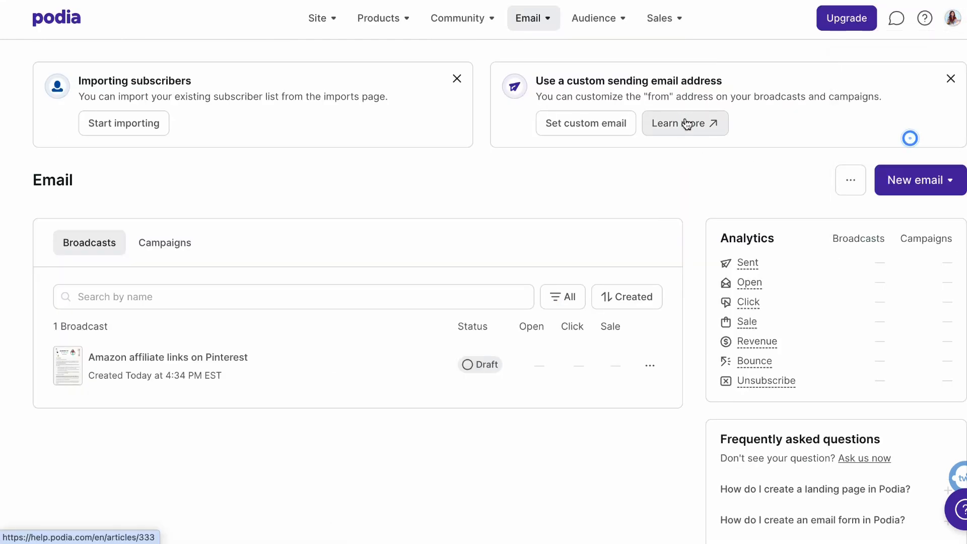
click(95, 94)
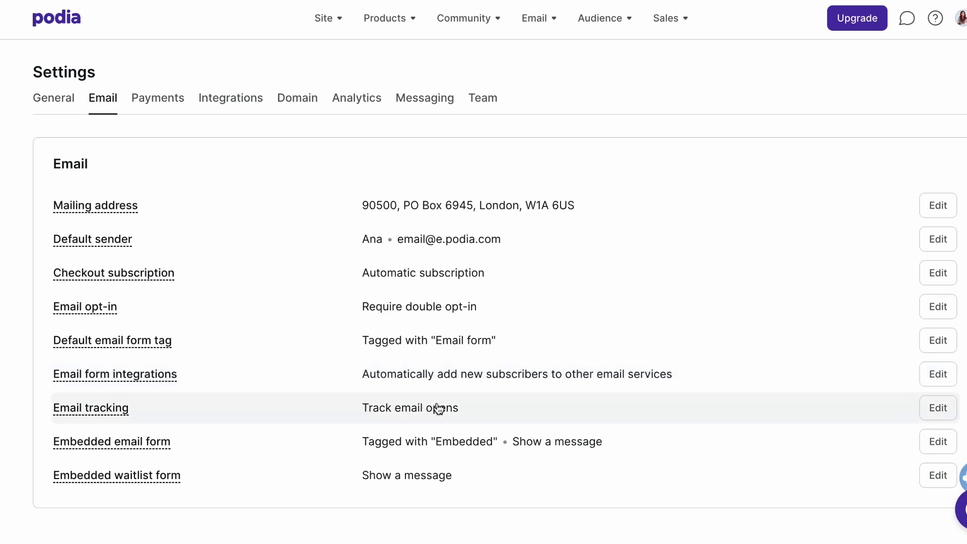
click(932, 441)
scroll(506, 252, down, 2)
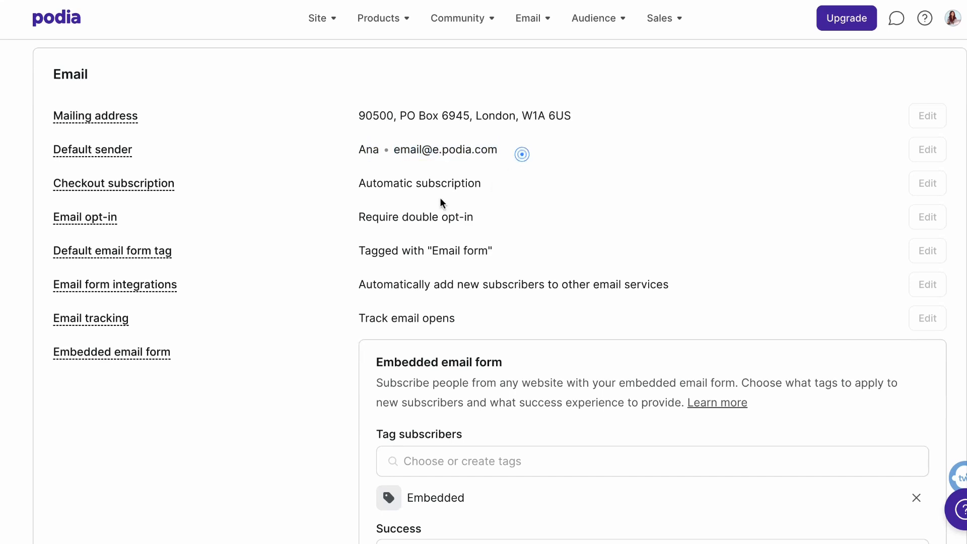
scroll(440, 201, down, 5)
click(497, 190)
click(486, 220)
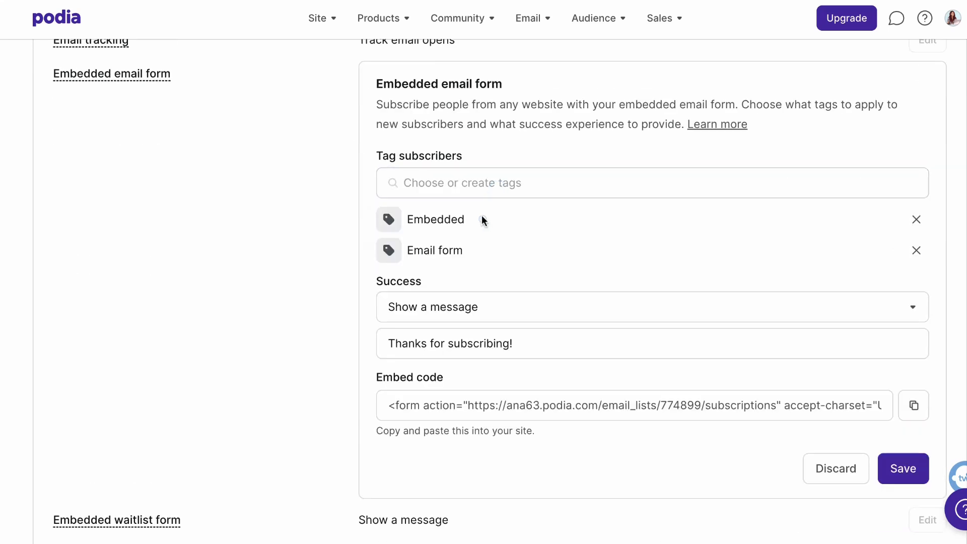
Step: Copy the embedded email form's embed code and save the form's settings
scroll(555, 302, down, 1)
drag(773, 391, 909, 403)
click(914, 390)
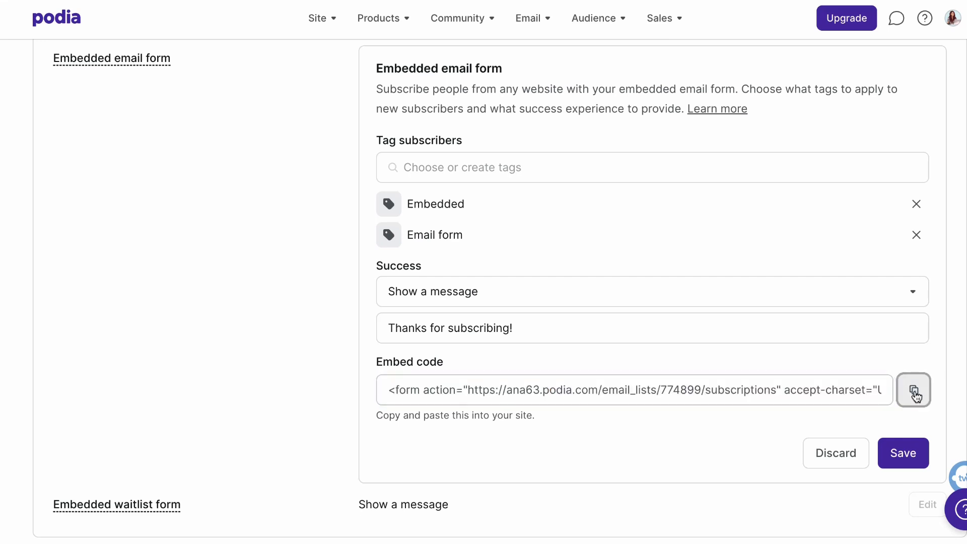
scroll(857, 352, down, 1)
click(904, 442)
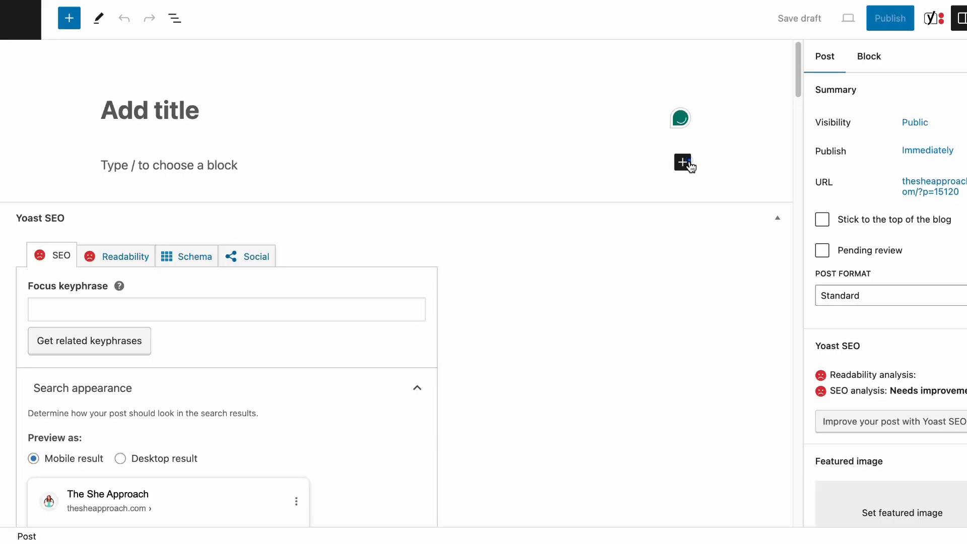
Step: Switch to the new WordPress post, add a Custom HTML block containing the copied embed code, and preview the block
click(688, 163)
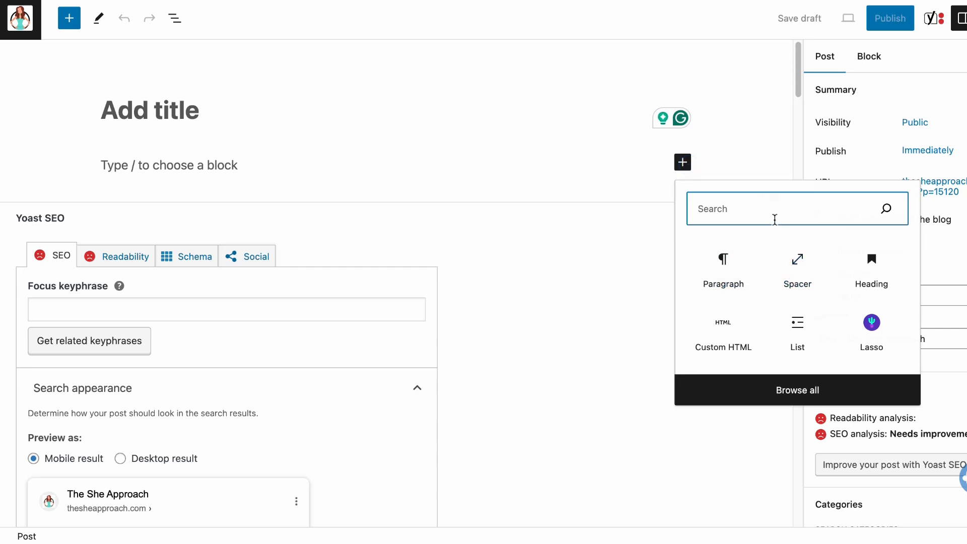
text(ht)
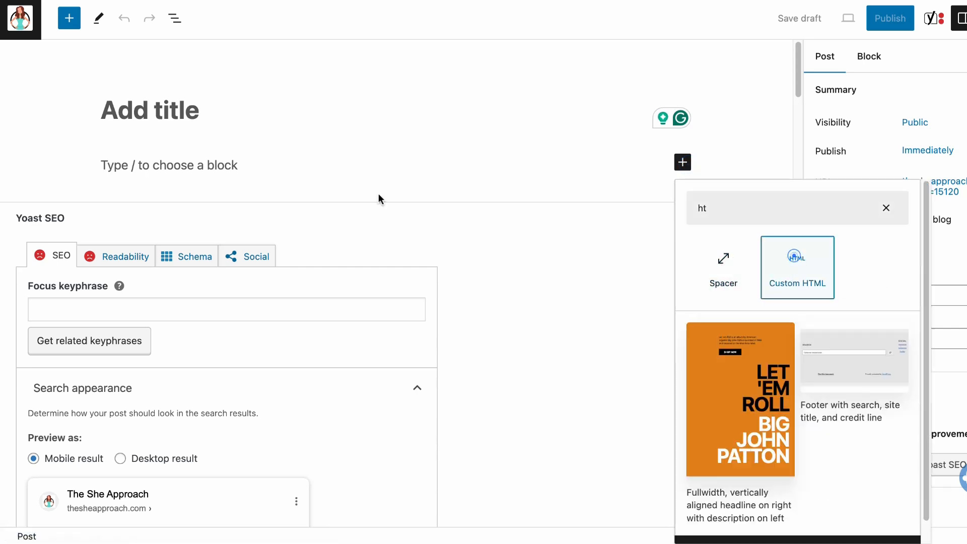
key(Return)
key(ctrl+v)
click(196, 128)
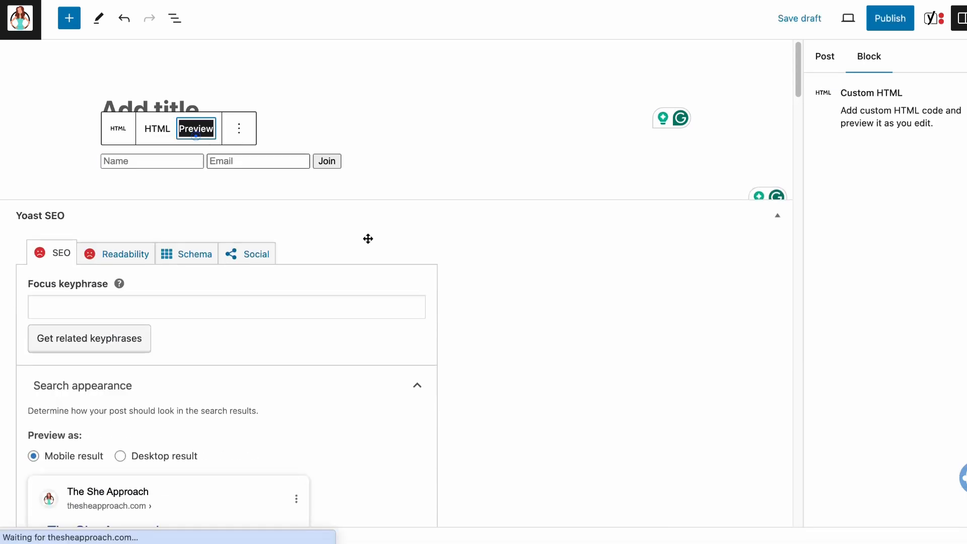
Step: Check the sign-up form's Name and Email fields in the block, and view the form on the post's preview page
click(154, 160)
click(240, 160)
click(519, 241)
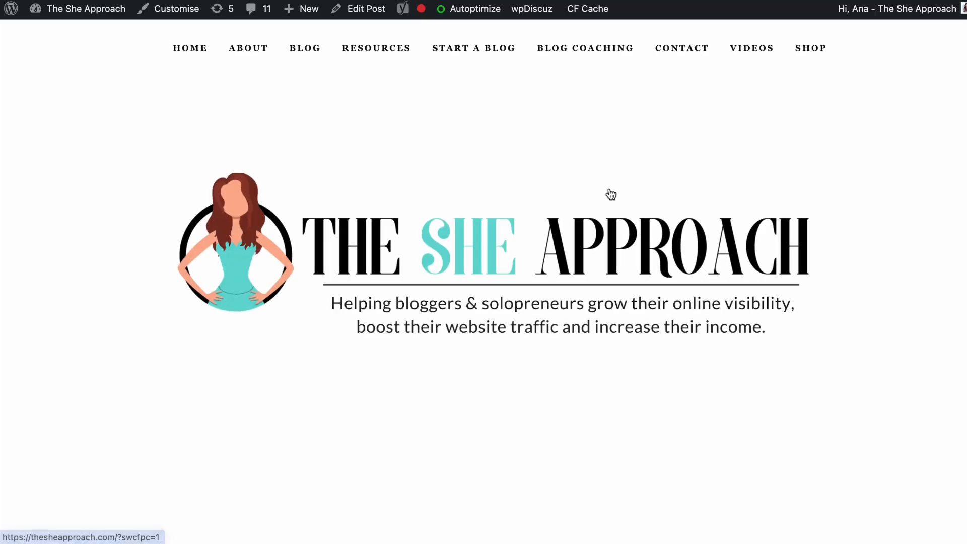
scroll(617, 176, down, 10)
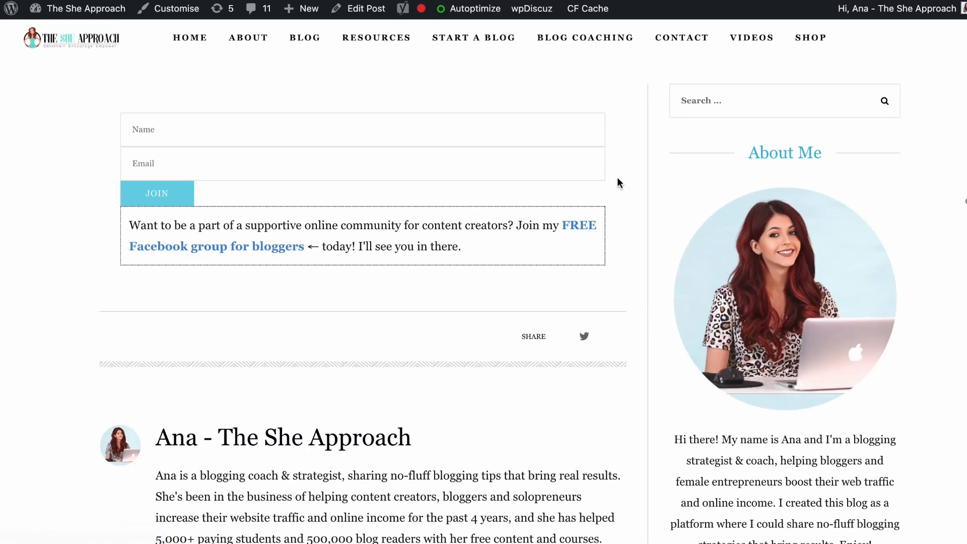
Step: Join the list through the embedded form with a subscriber's name and email, and confirm the email address from the Gmail message
click(181, 207)
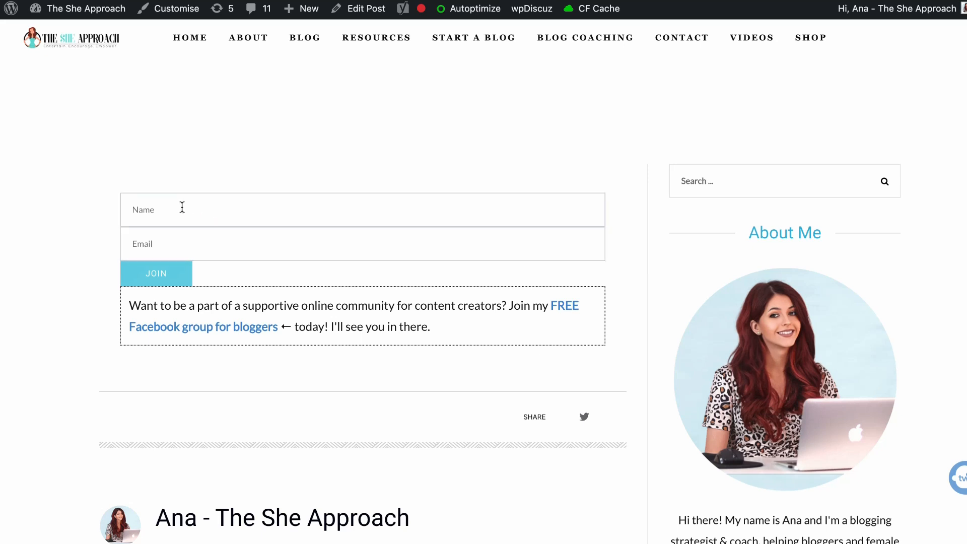
click(179, 269)
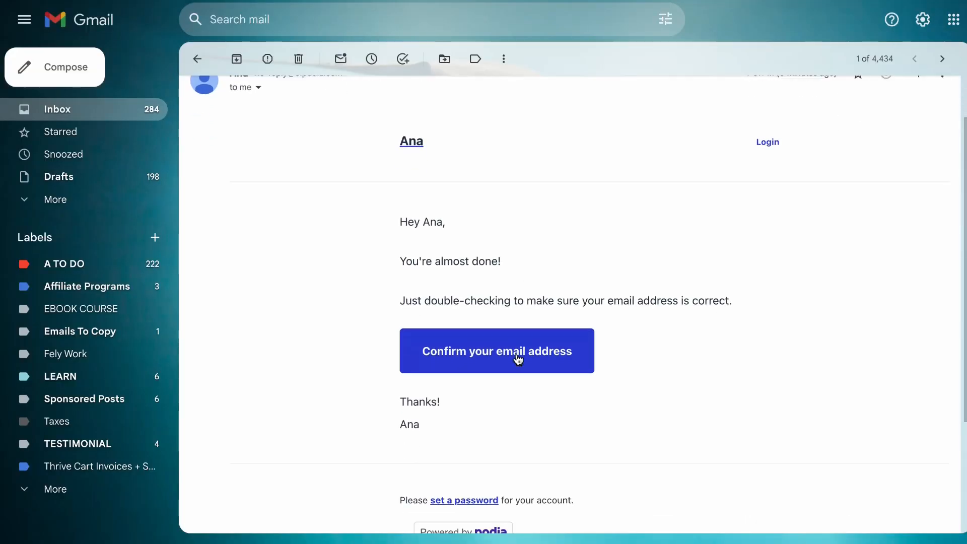
click(517, 360)
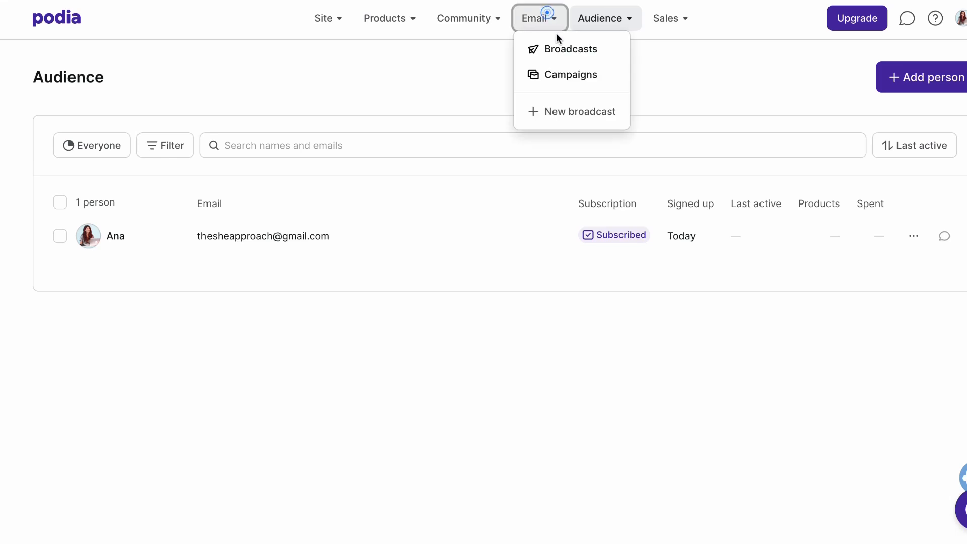
Step: Reopen the "Amazon affiliate links on Pinterest" draft in Podia and complete its preview text as "Here's the deal...."
click(557, 36)
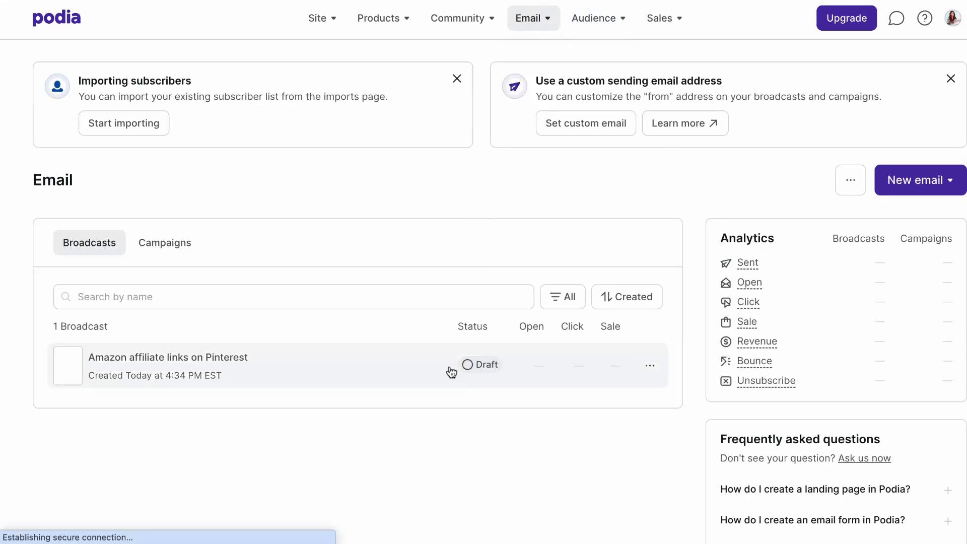
click(374, 368)
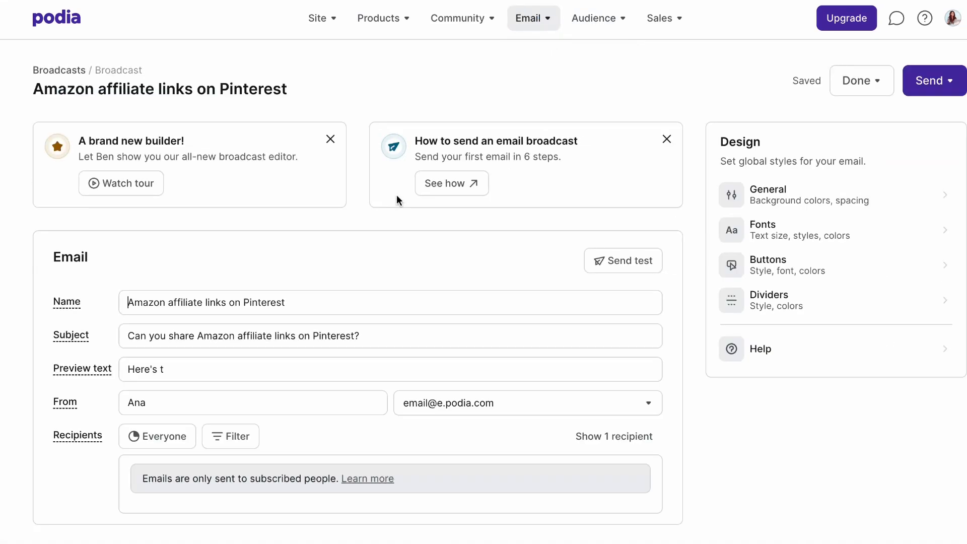
scroll(134, 307, down, 2)
click(203, 272)
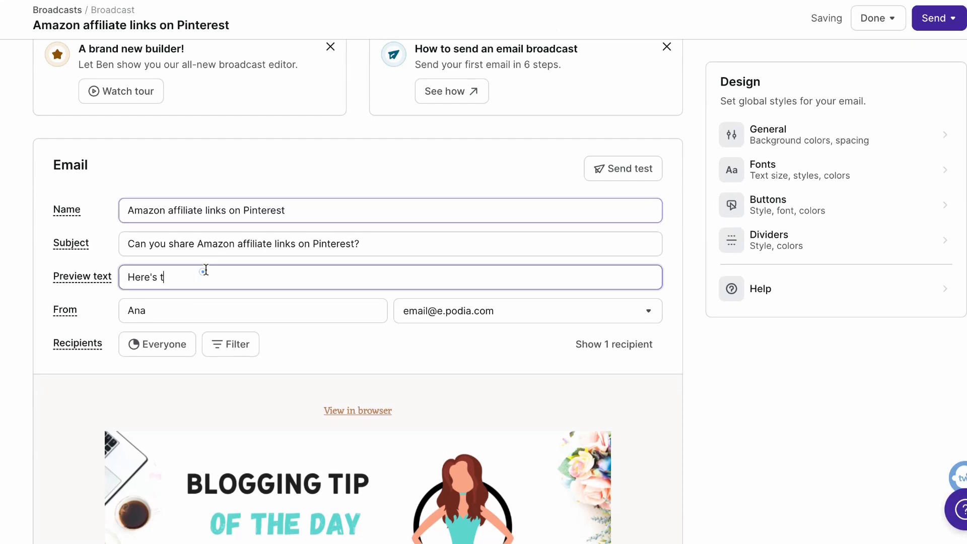
scroll(307, 239, down, 2)
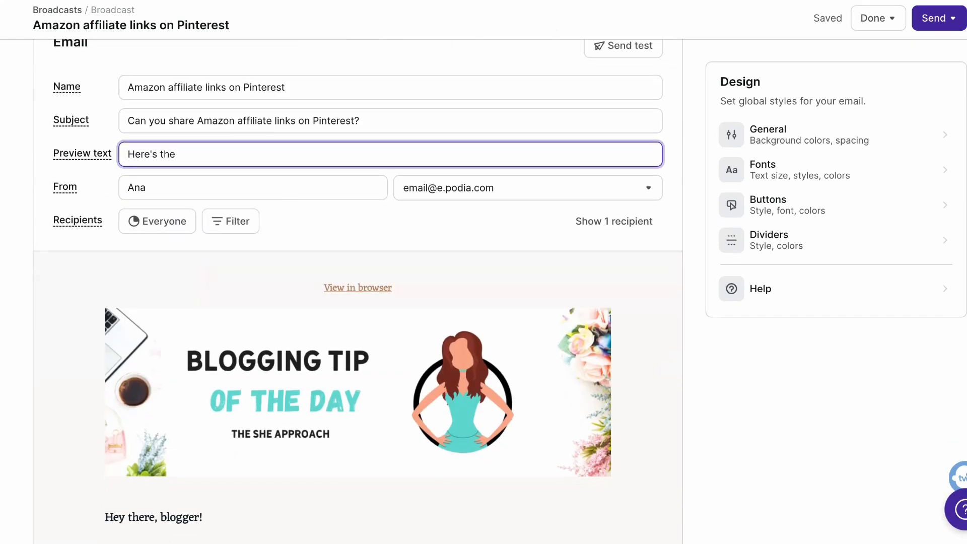
click(431, 234)
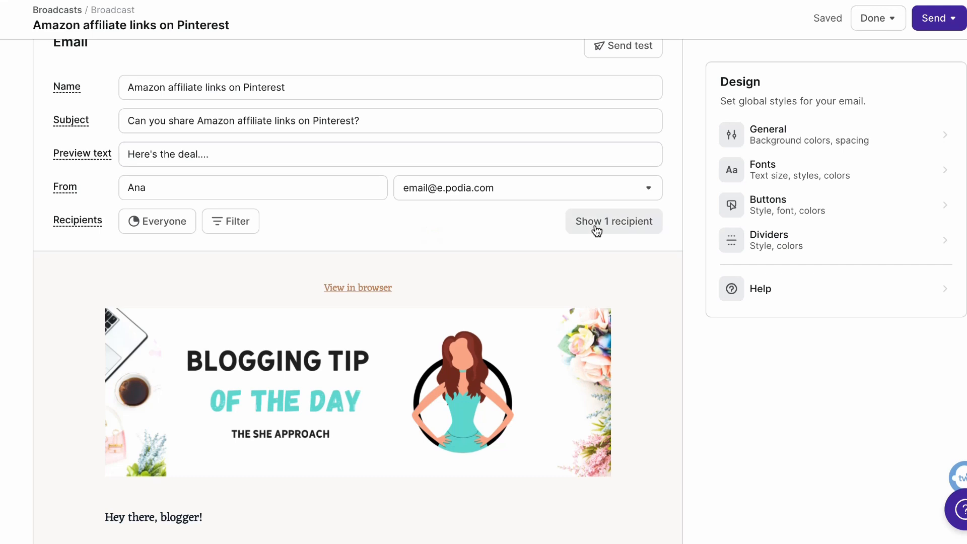
Step: Review the broadcast down to its footer and send it immediately to the subscribed recipient
scroll(411, 197, down, 20)
scroll(411, 197, down, 20)
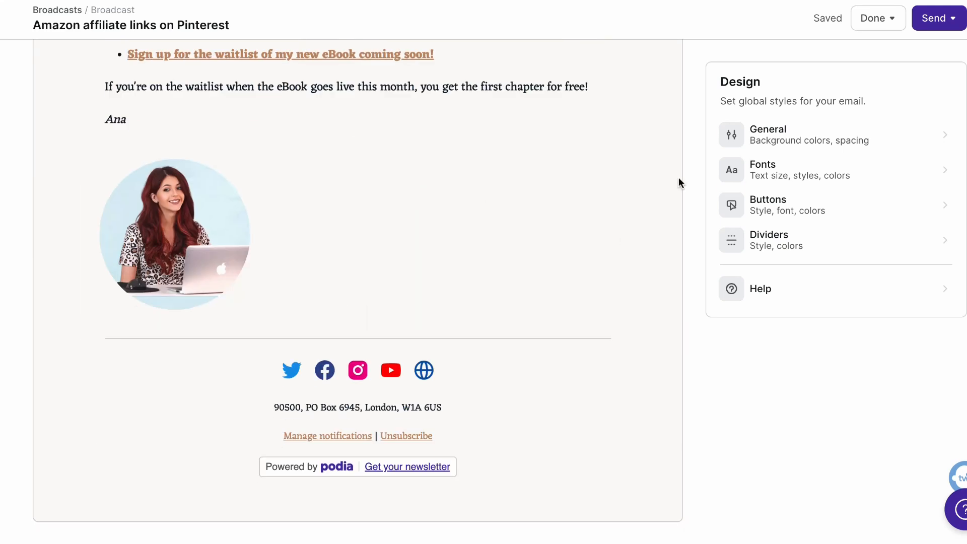
click(938, 20)
click(935, 50)
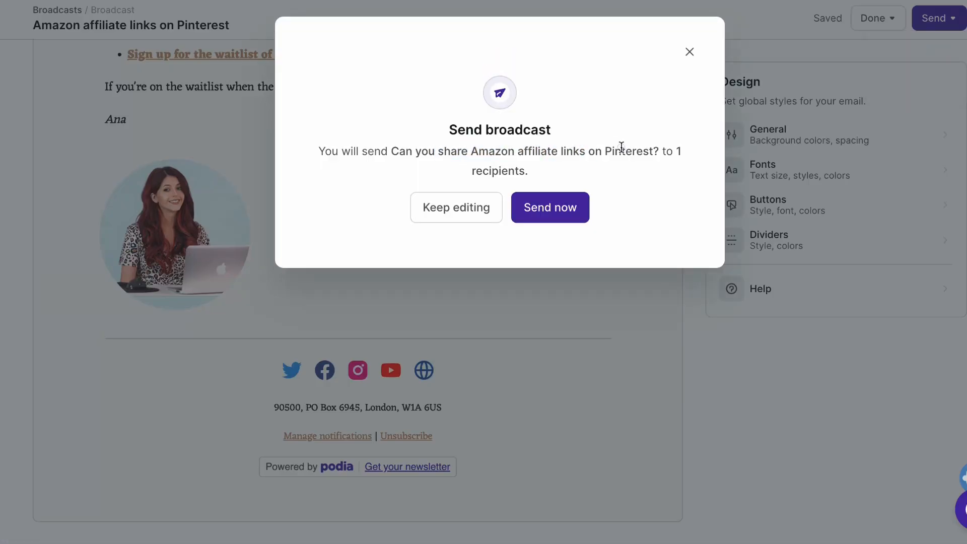
click(572, 213)
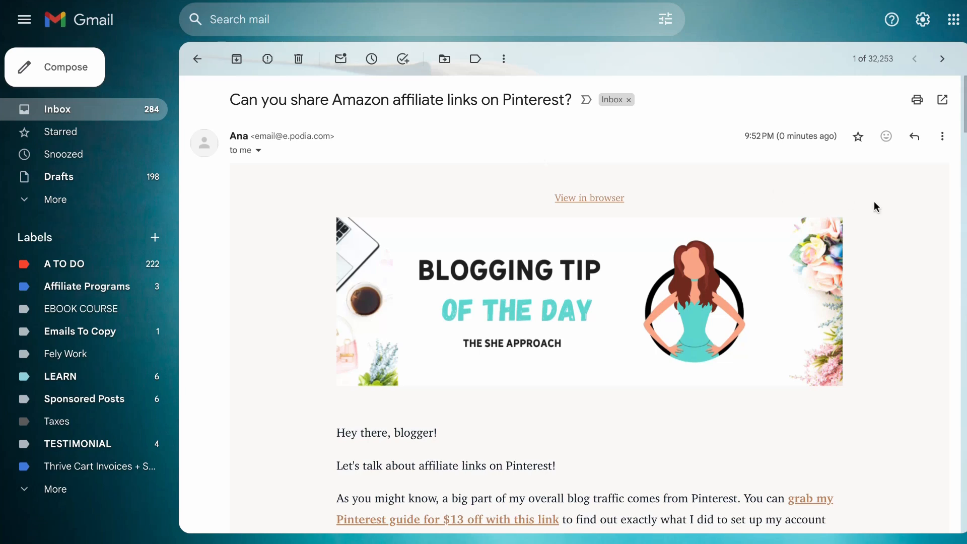
Step: Read through the received "Can you share Amazon affiliate links on Pinterest?" email in Gmail, from the header image to the footer
scroll(864, 188, down, 6)
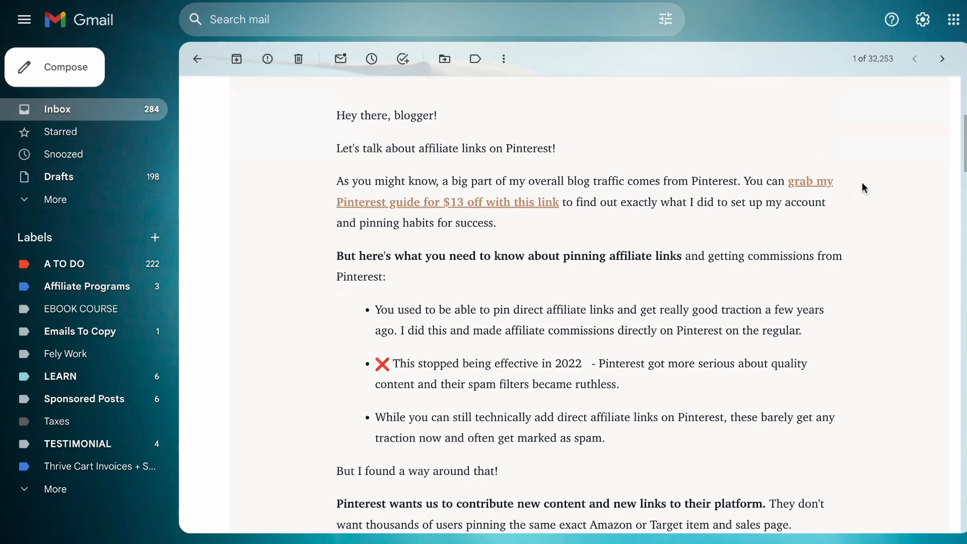
scroll(655, 215, down, 3)
scroll(657, 222, down, 12)
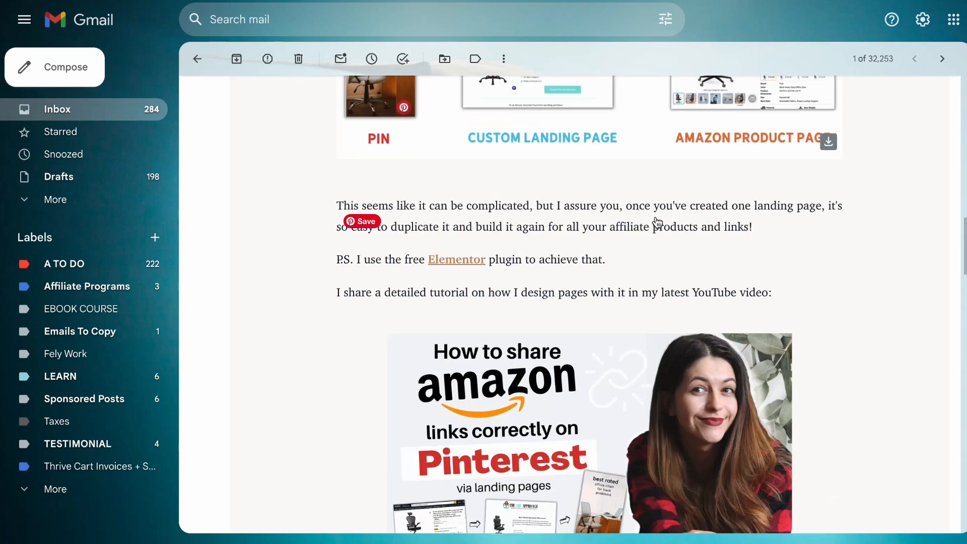
scroll(657, 221, down, 7)
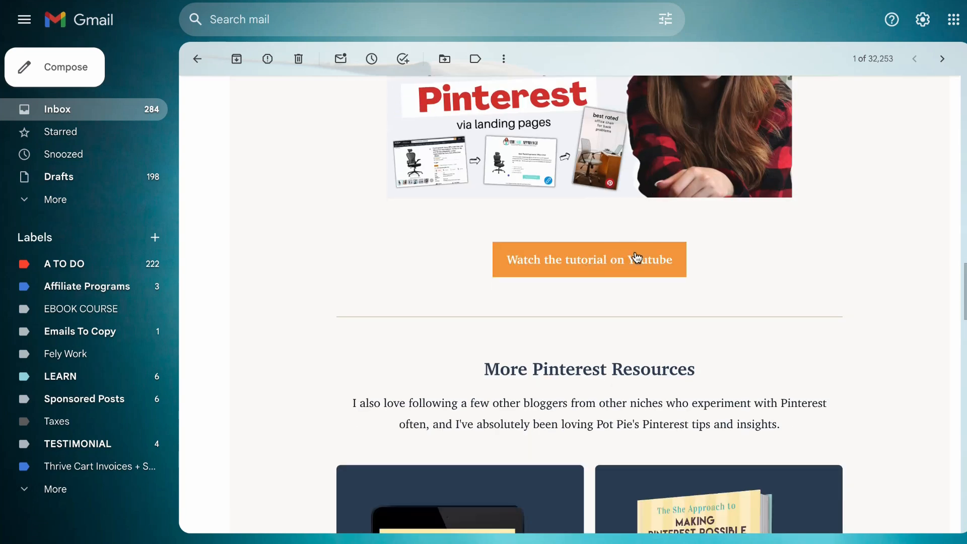
scroll(636, 258, down, 3)
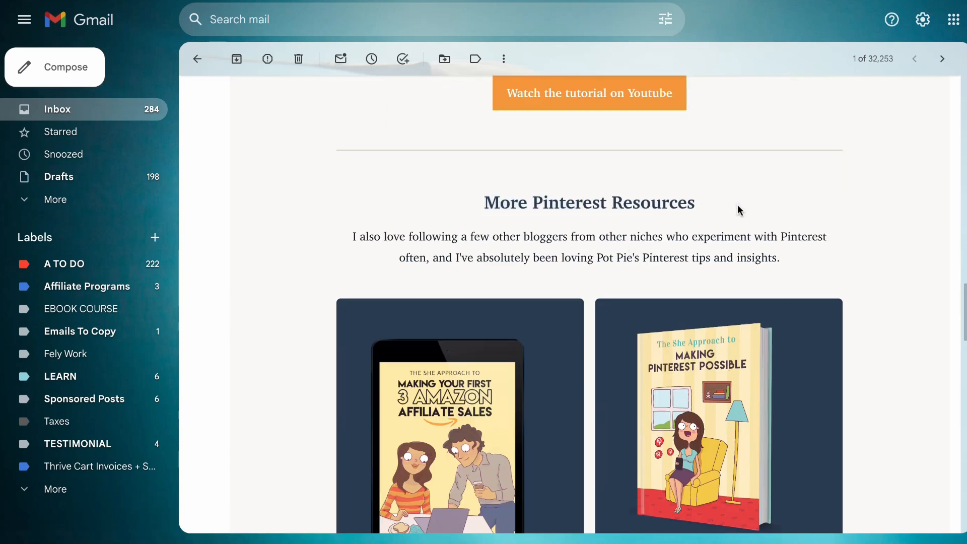
scroll(713, 194, down, 13)
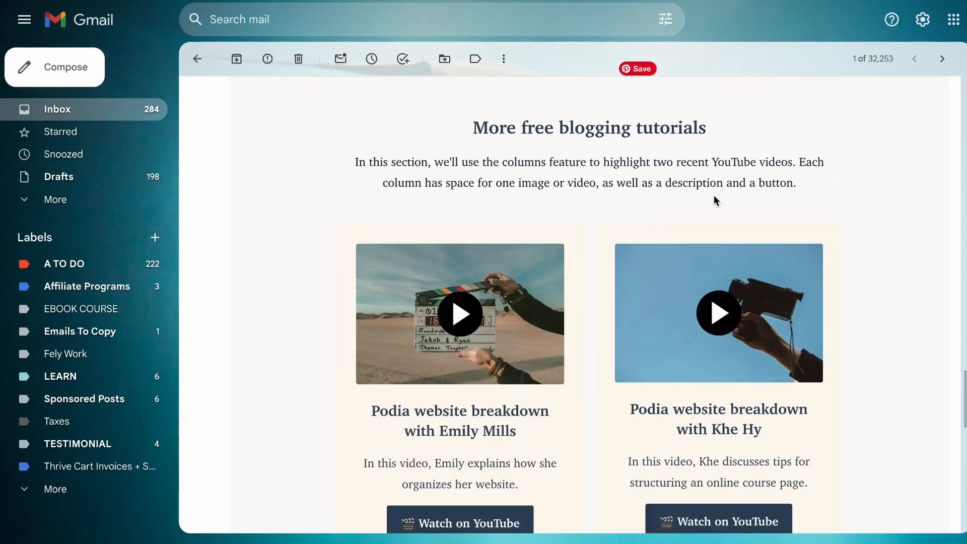
scroll(714, 195, down, 12)
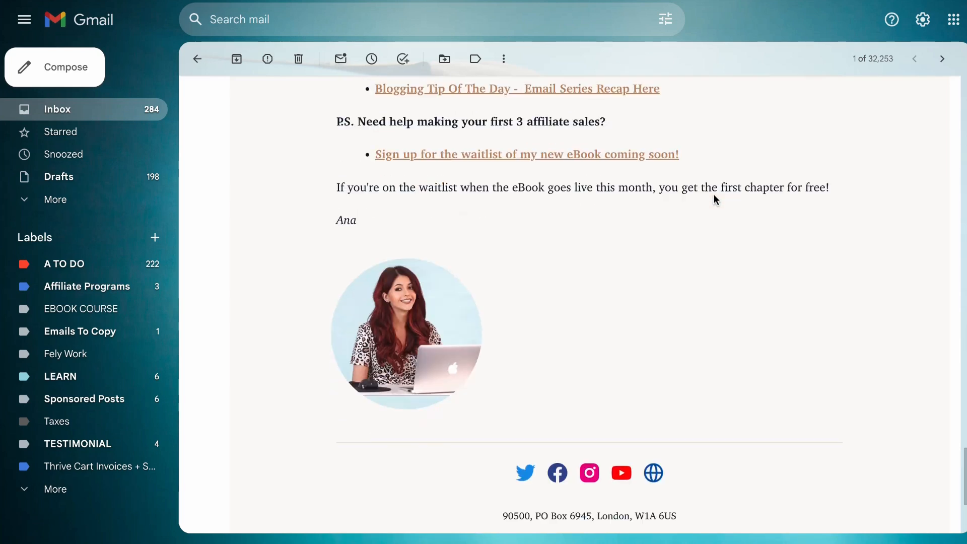
scroll(714, 195, down, 4)
scroll(714, 196, up, 20)
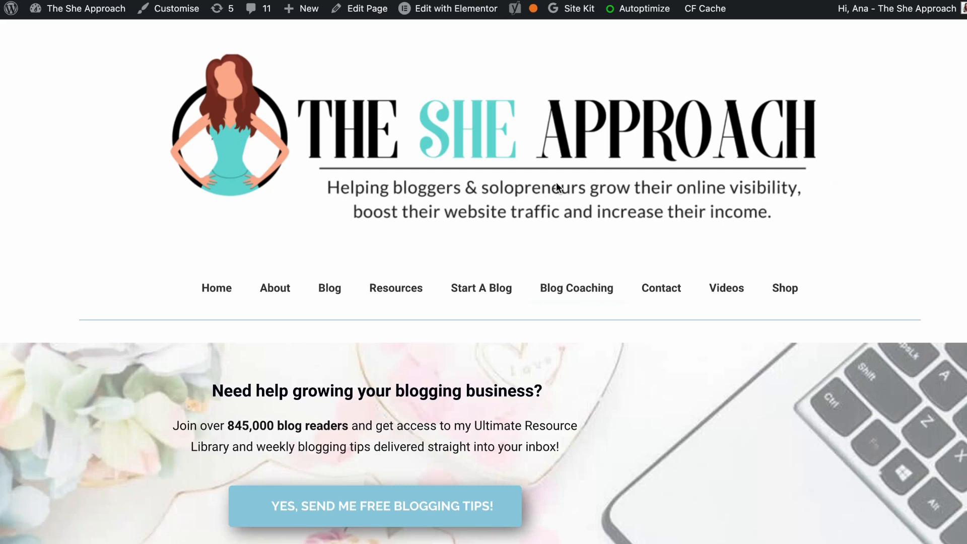
Step: Look through The She Approach homepage, from the blogging tips sign-up banner down past the latest blog posts
scroll(557, 184, down, 5)
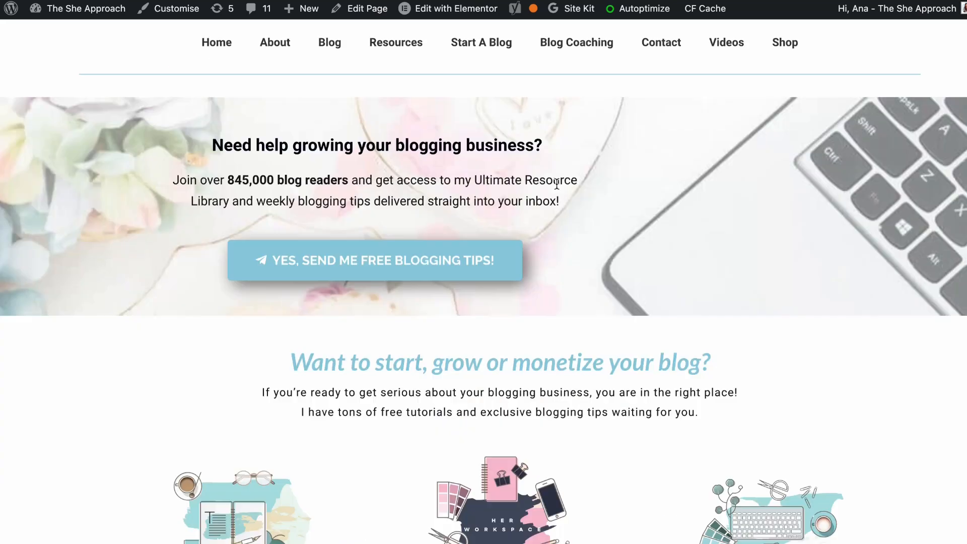
scroll(582, 146, down, 20)
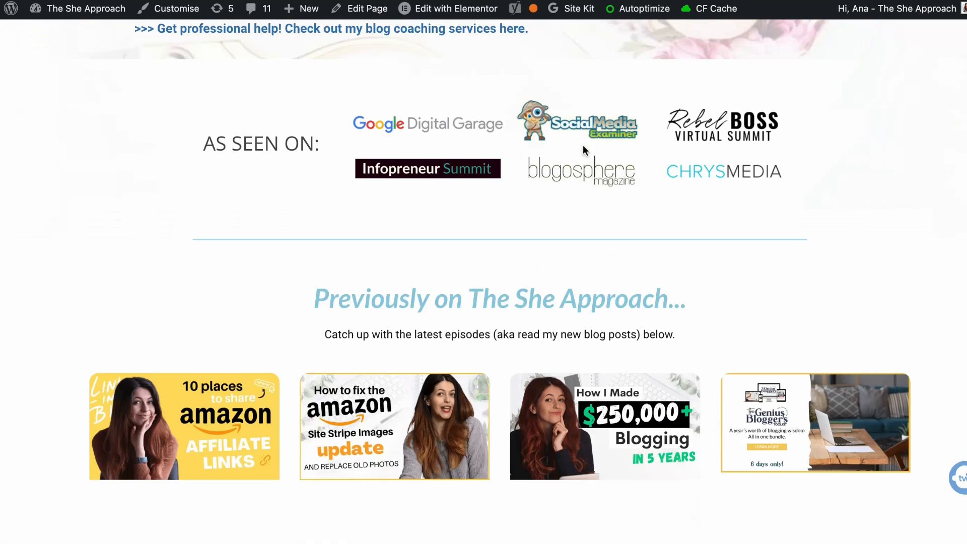
scroll(584, 147, down, 15)
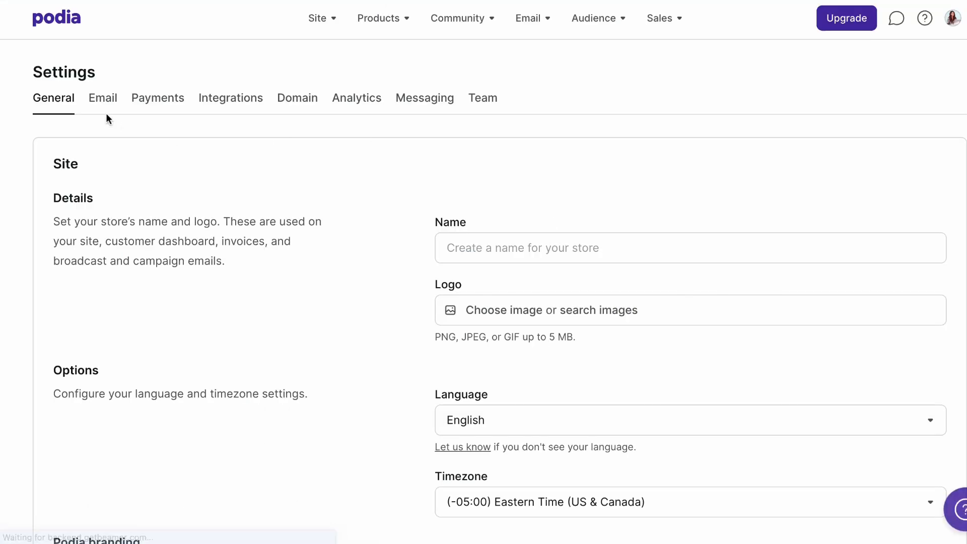
click(103, 99)
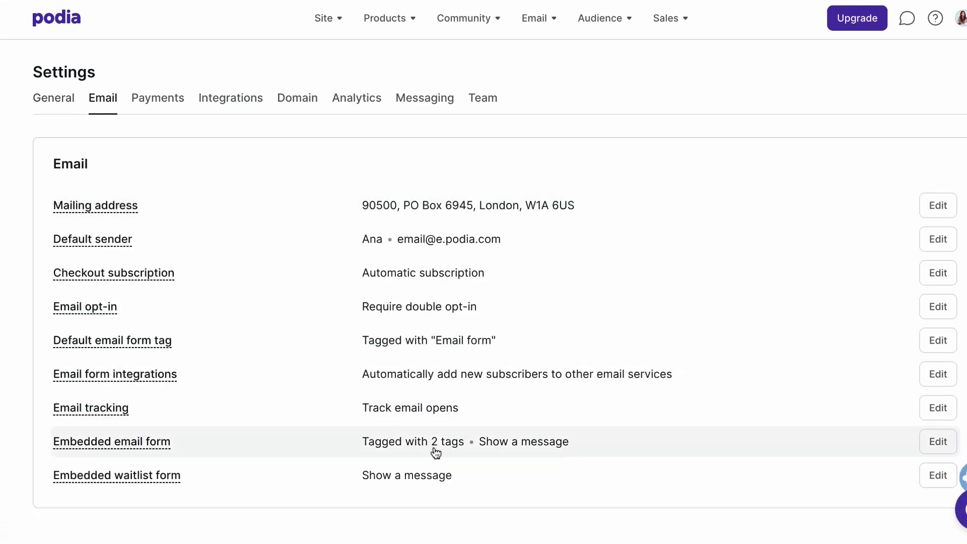
click(935, 442)
scroll(436, 252, down, 5)
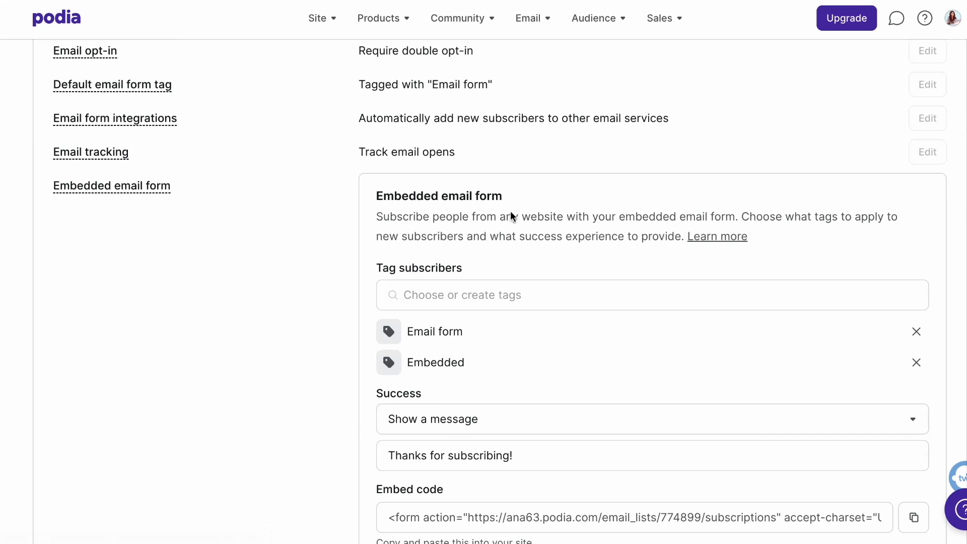
scroll(490, 276, down, 3)
click(537, 321)
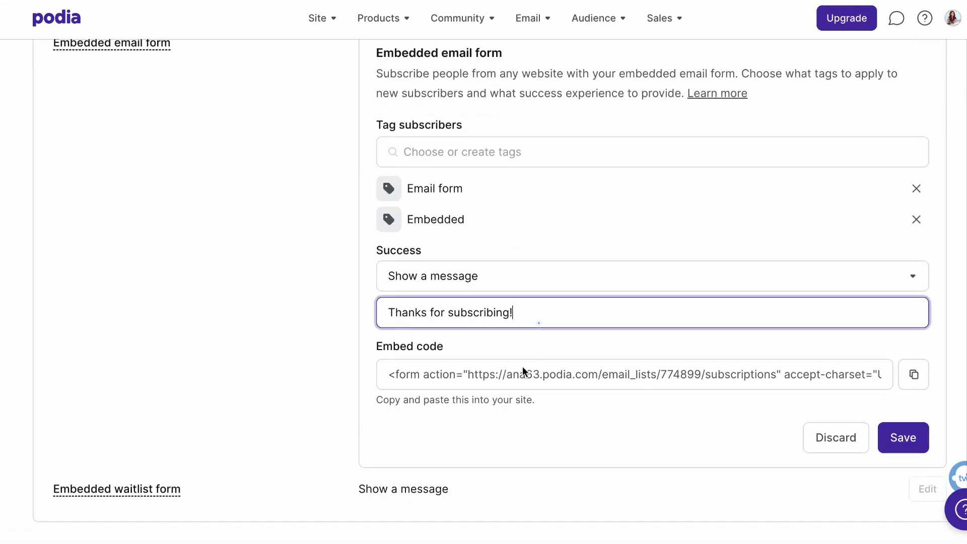
click(674, 375)
click(922, 383)
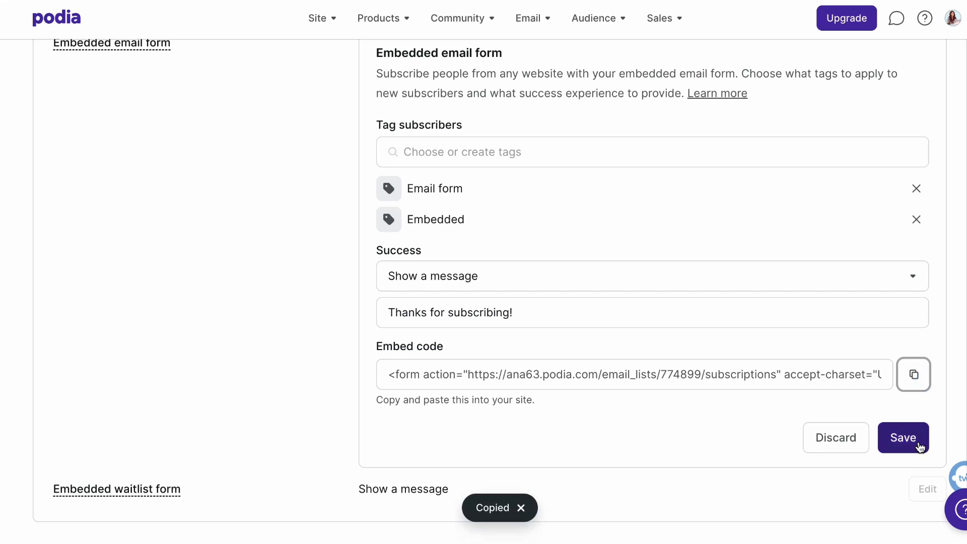
click(917, 443)
Step: Check the open and click statistics of the sent "Amazon affiliate links on Pinterest" broadcast
click(280, 308)
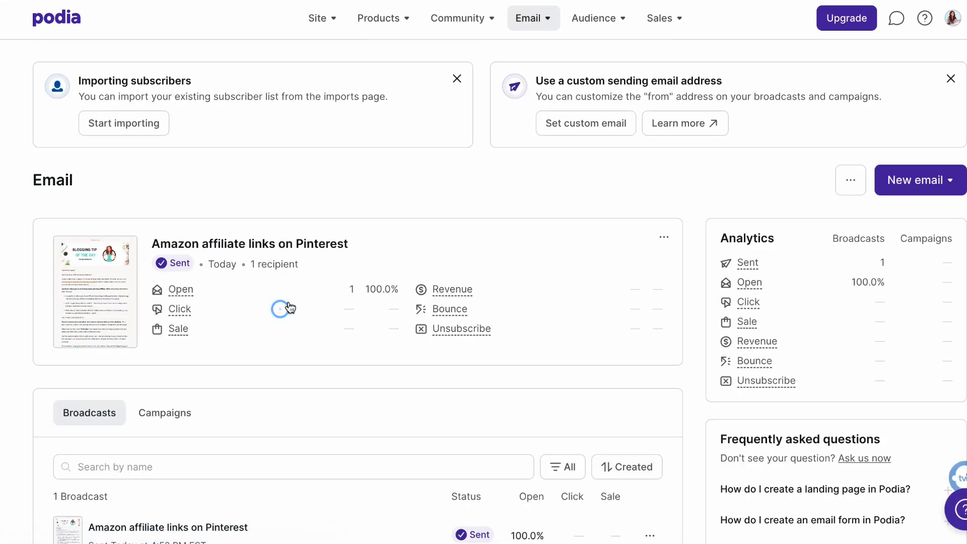
click(230, 247)
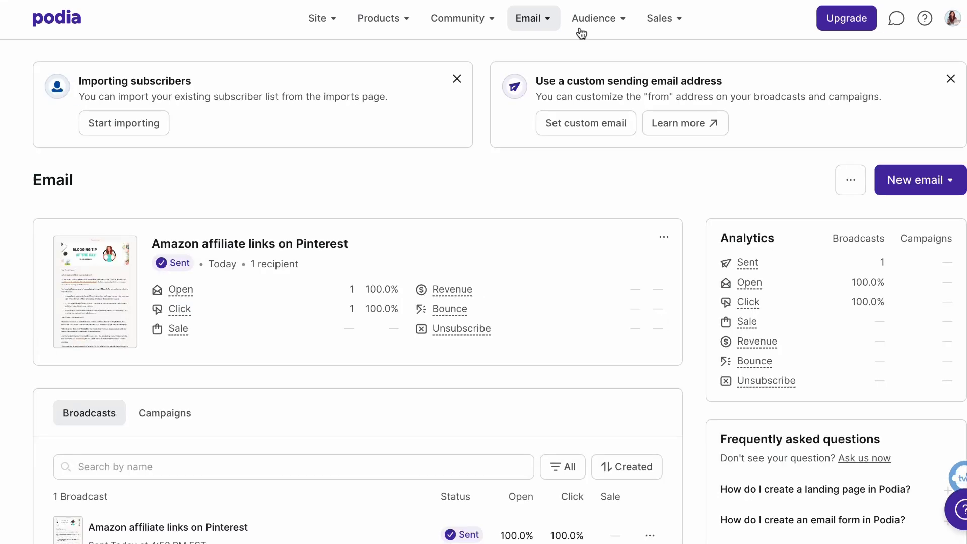
Step: Add a person to the full audience list with their name, email address and the tag text "Ebook Buyers"
click(603, 21)
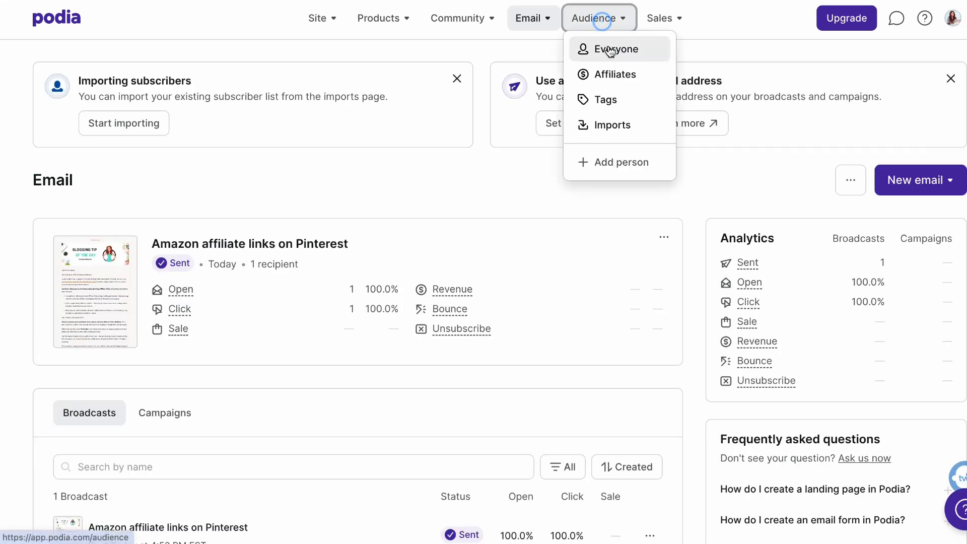
click(611, 48)
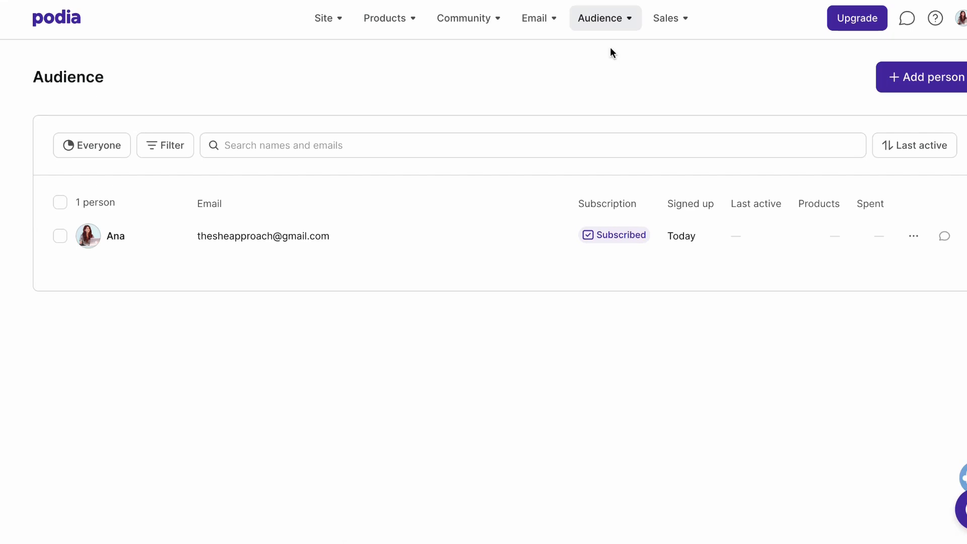
click(909, 77)
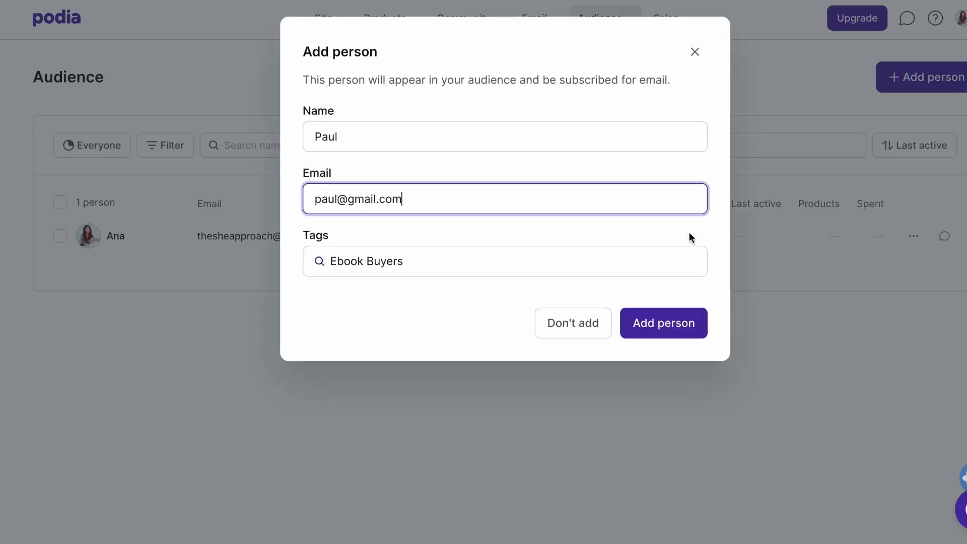
click(695, 322)
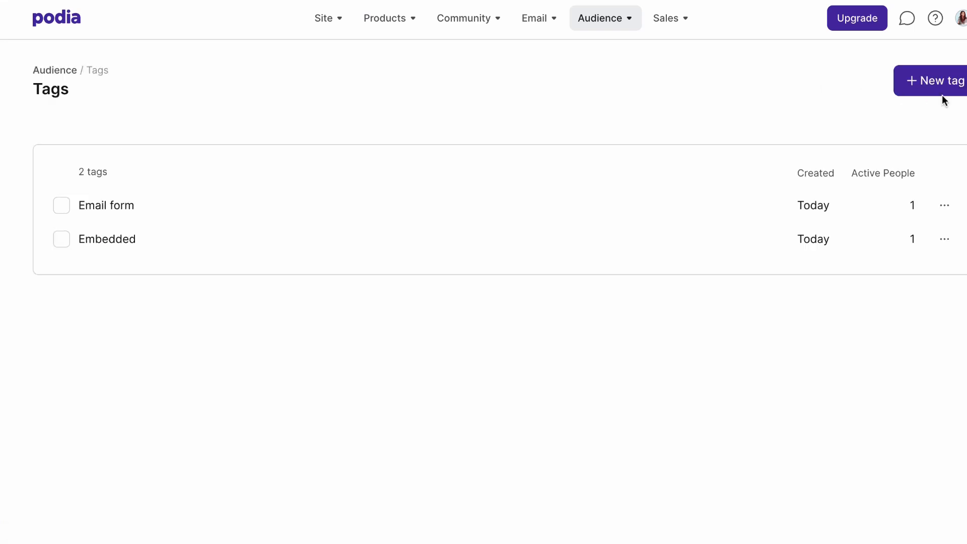
Step: Create a new audience tag named "Ebook Buyers"
click(943, 93)
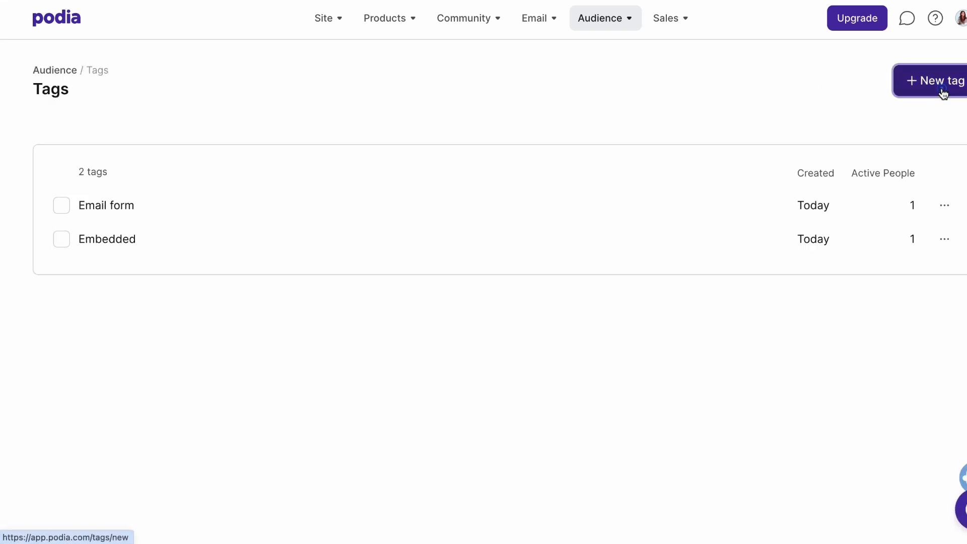
click(427, 138)
text(Ebook Buyers)
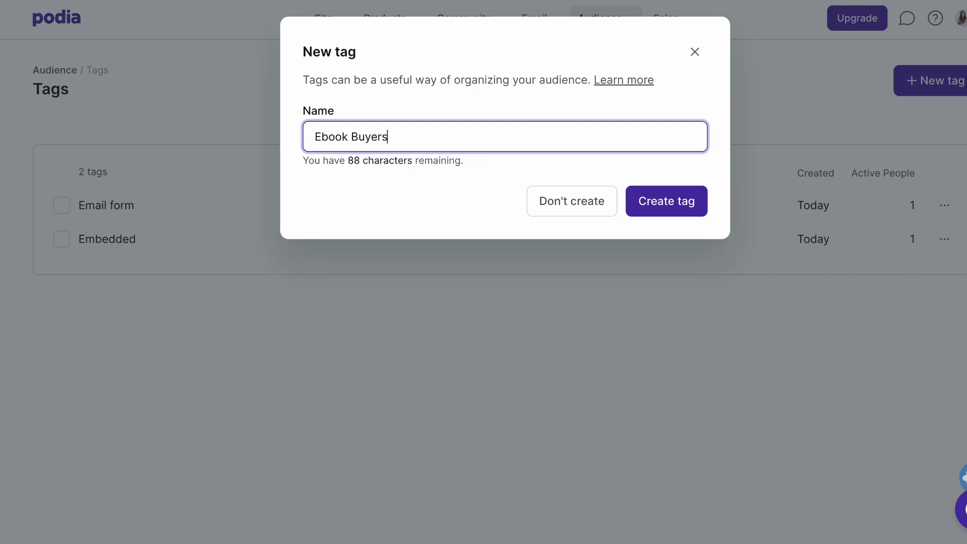
click(638, 194)
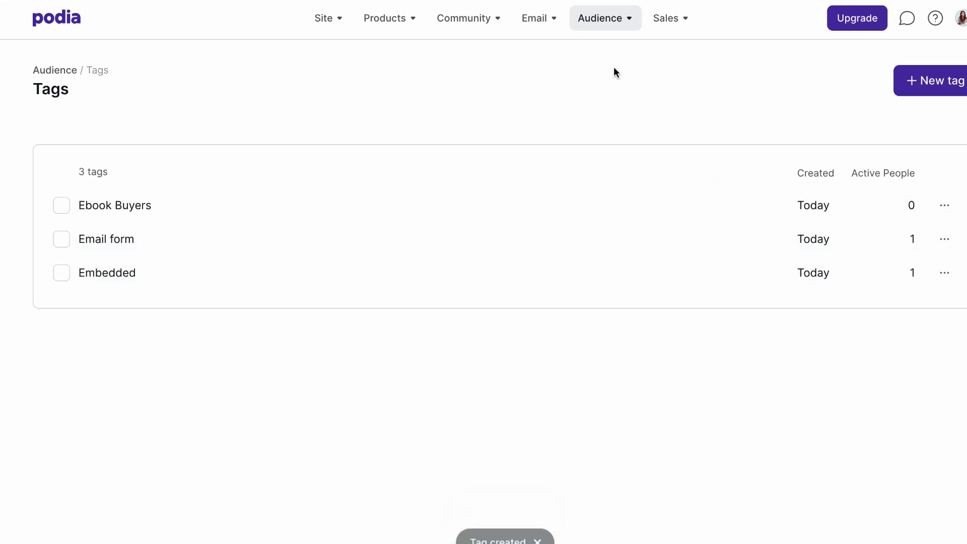
Step: Examine the email overview's lists of campaigns and broadcasts, including their status and statistics
click(526, 21)
click(559, 79)
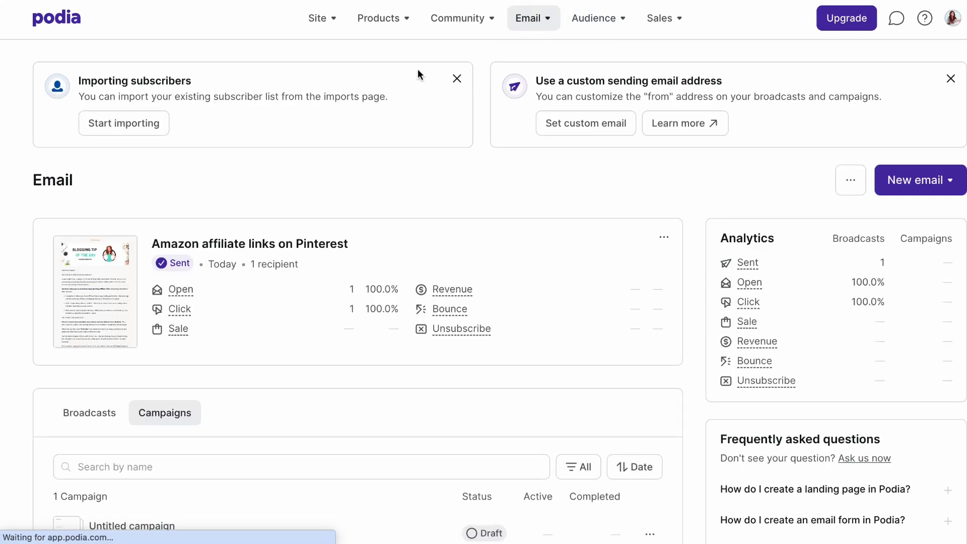
scroll(418, 69, down, 2)
scroll(420, 68, up, 2)
click(539, 22)
click(554, 48)
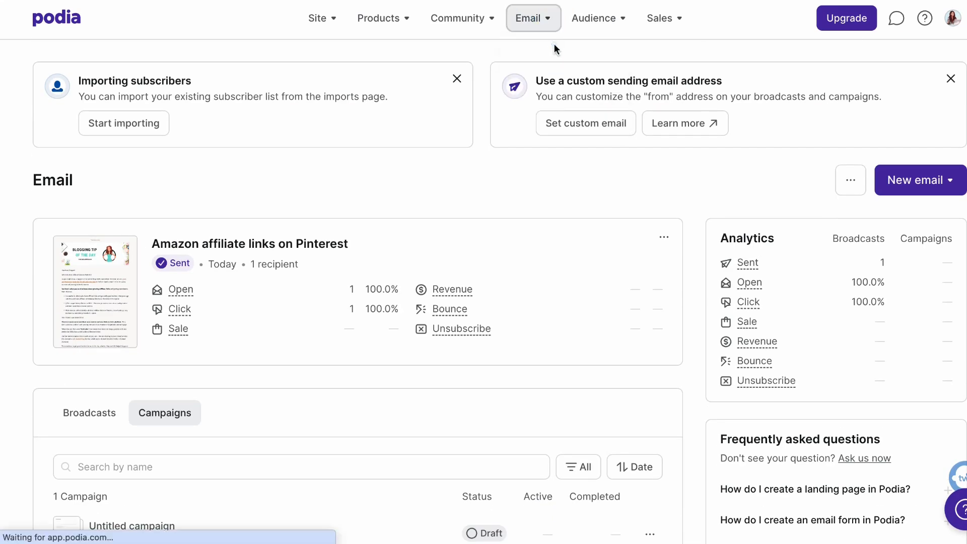
scroll(505, 84, down, 3)
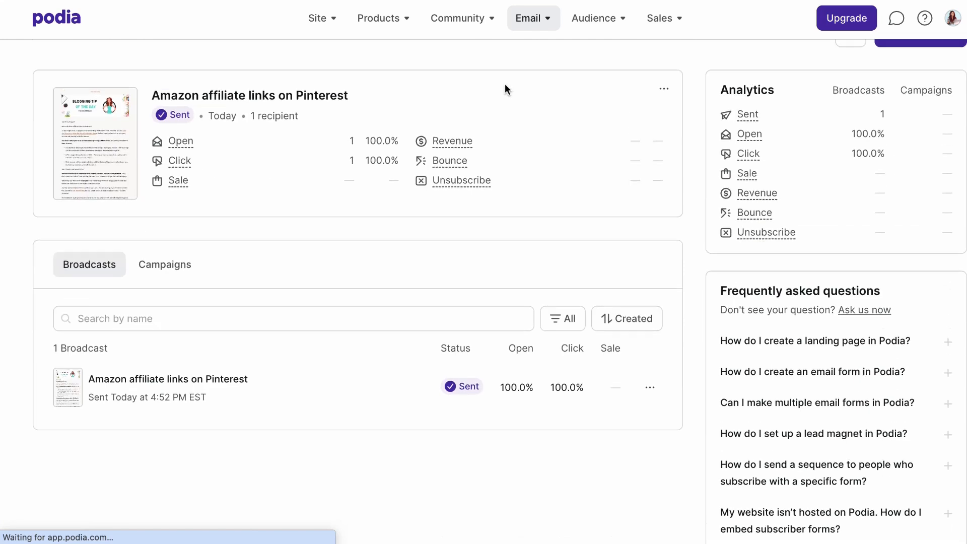
scroll(504, 83, up, 3)
click(539, 20)
click(564, 70)
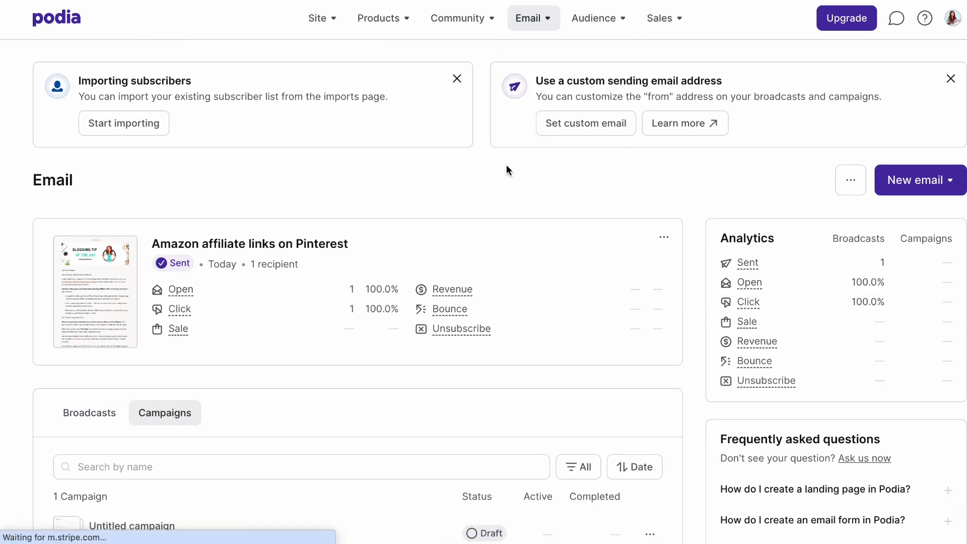
scroll(506, 164, down, 2)
scroll(340, 260, down, 2)
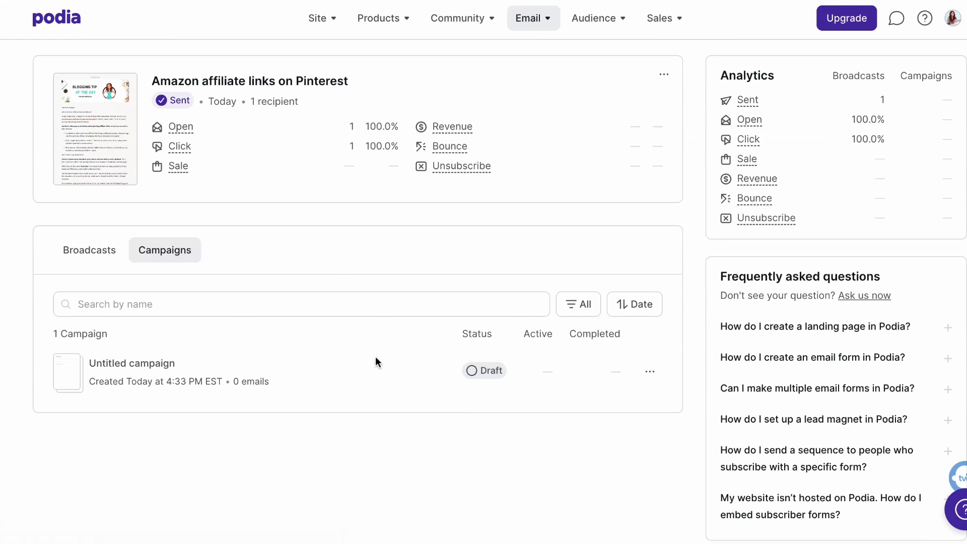
scroll(452, 282, up, 1)
scroll(452, 291, up, 3)
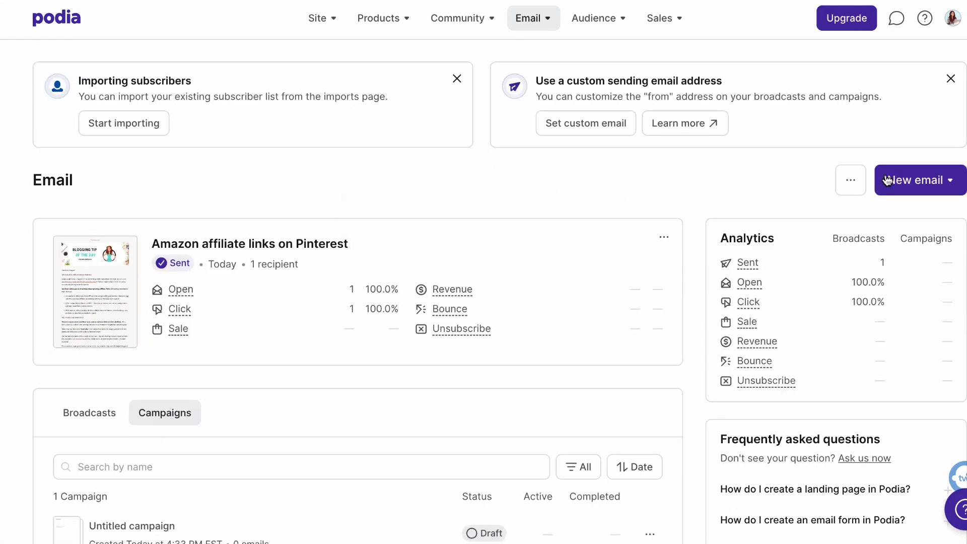
Step: Create a new email campaign and name it "Thank you for your purchase!"
click(937, 180)
click(857, 276)
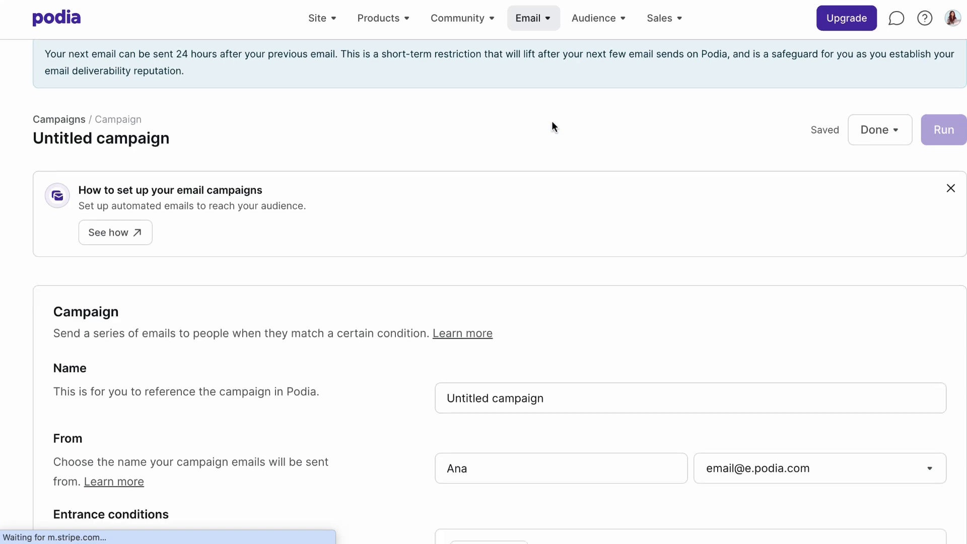
scroll(551, 126, down, 5)
click(559, 157)
triple_click(558, 157)
text(Thank )
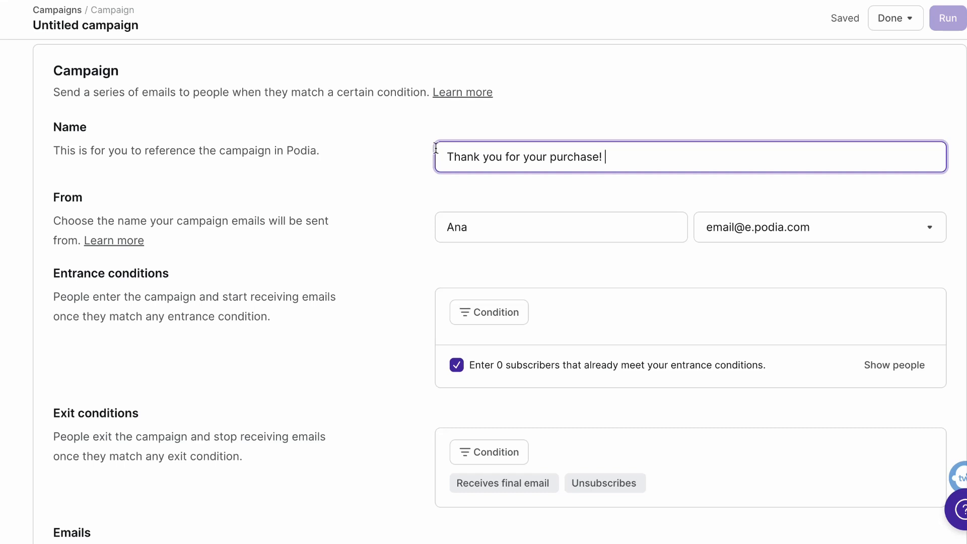
text(you for your purchase!)
Step: Add an entrance condition to the campaign for people tagged with "Ebook Buyers"
scroll(527, 133, down, 1)
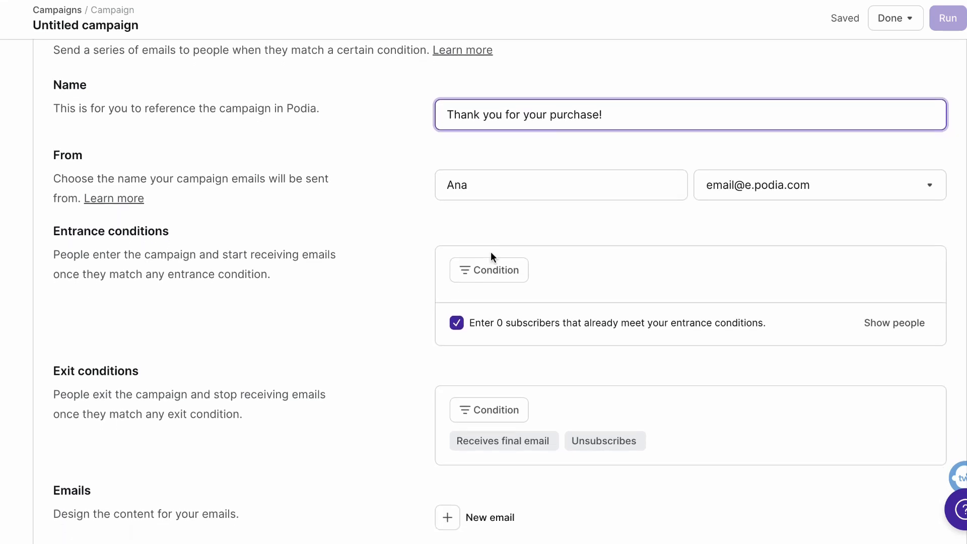
click(481, 279)
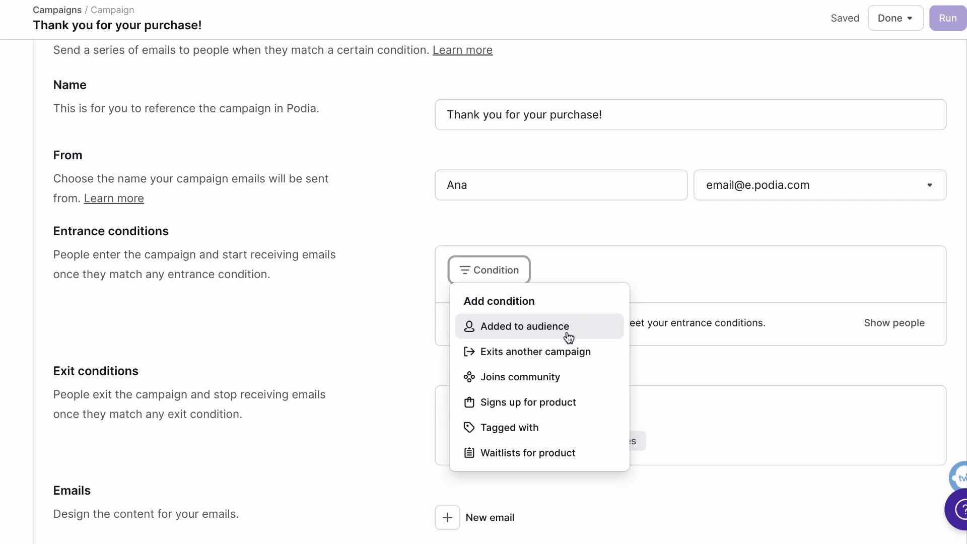
click(484, 430)
click(541, 335)
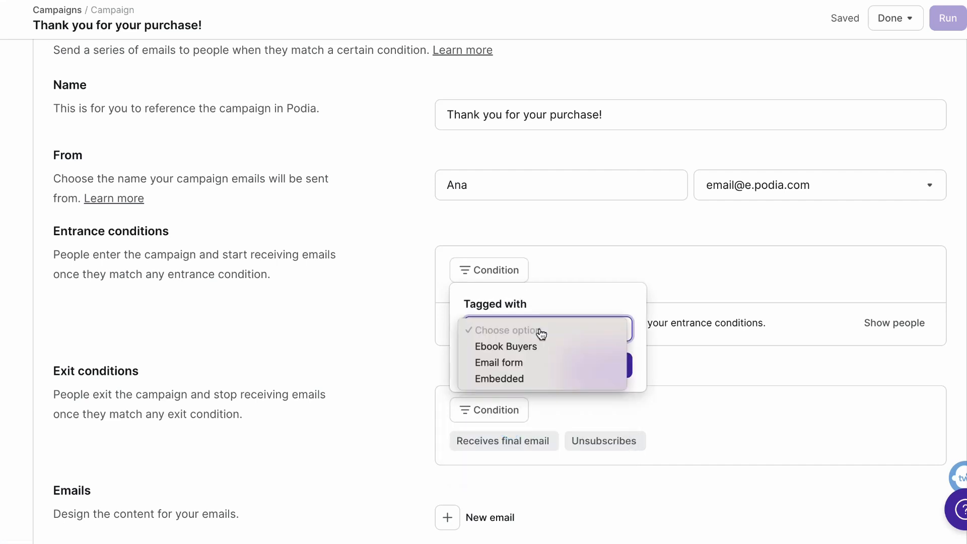
click(499, 346)
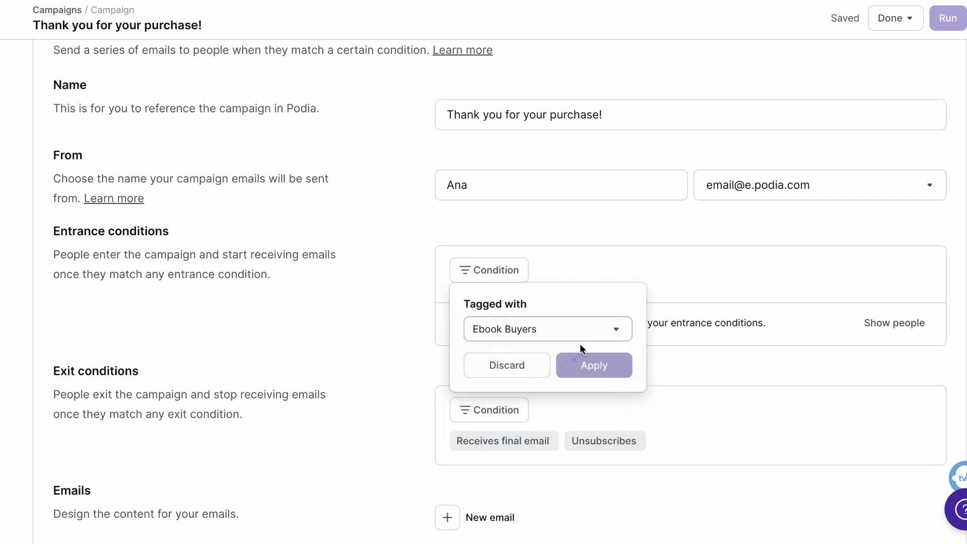
click(583, 361)
Step: Add a new email to the campaign and select its default subject text
scroll(612, 258, down, 2)
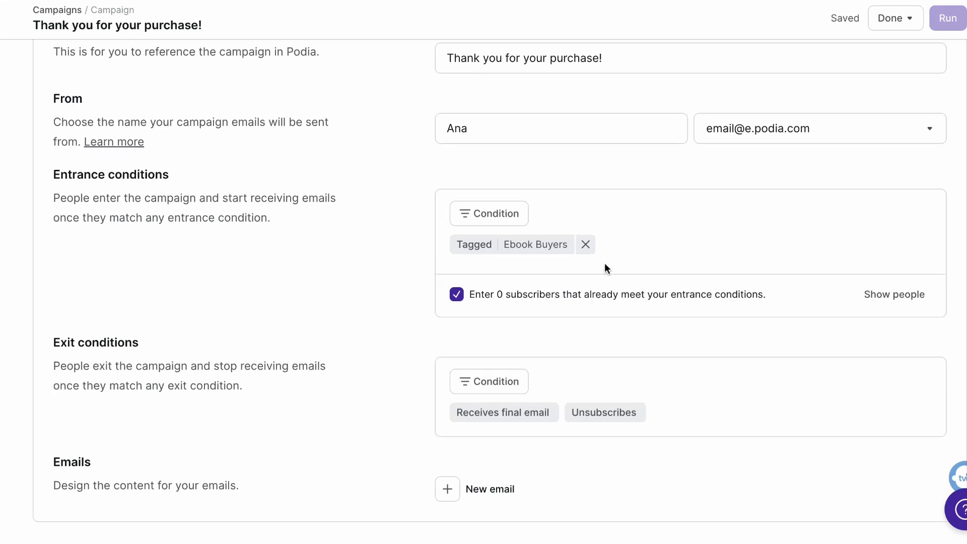
click(453, 482)
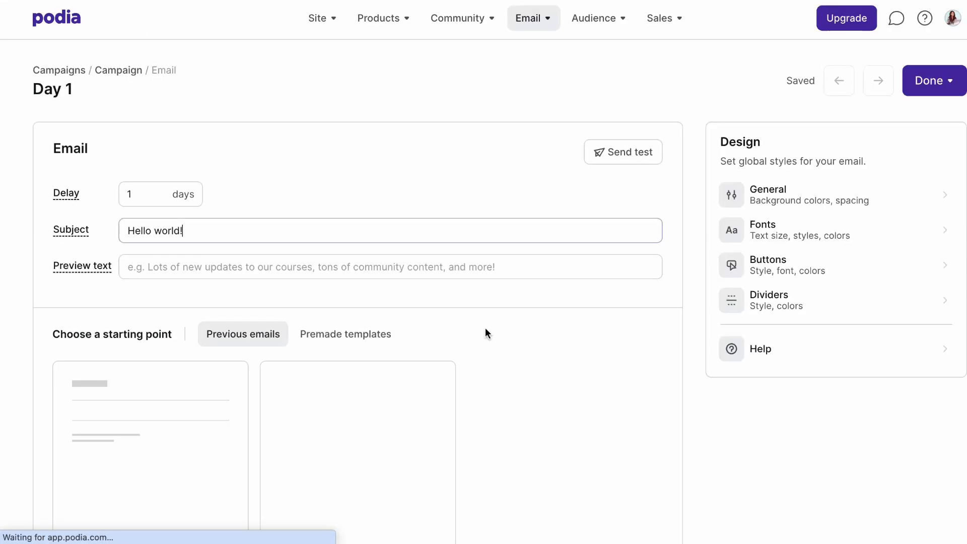
triple_click(217, 231)
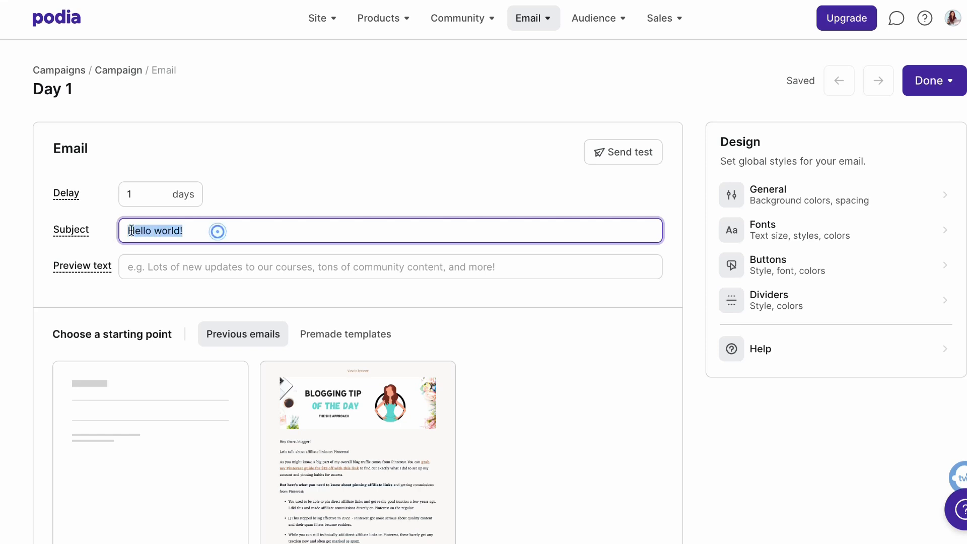
text(Thank you for your)
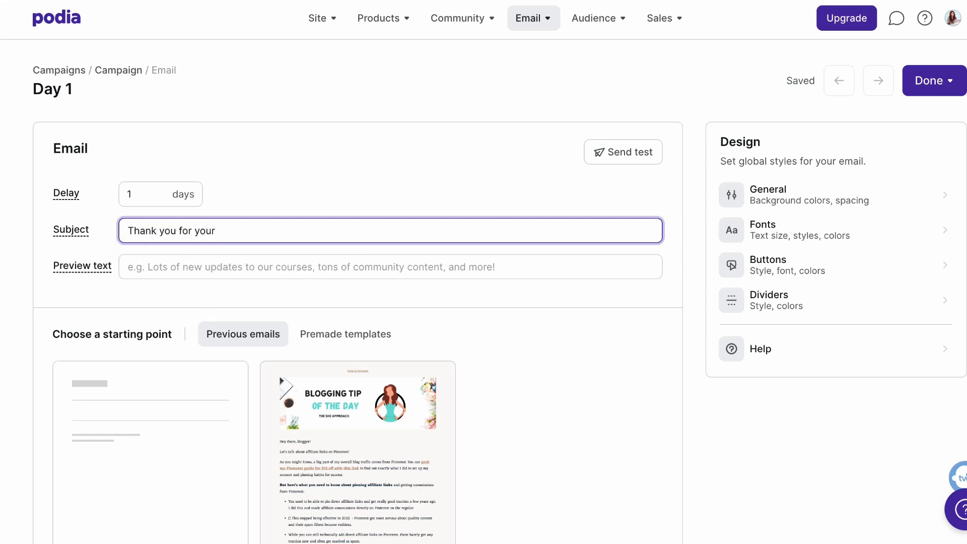
text( pu)
key(ctrl+a)
key(BackSpace)
Step: Set the email's subject to "Here's your eBook download!" and start it from the previous "Amazon affiliate links on Pinterest" broadcast
text(He)
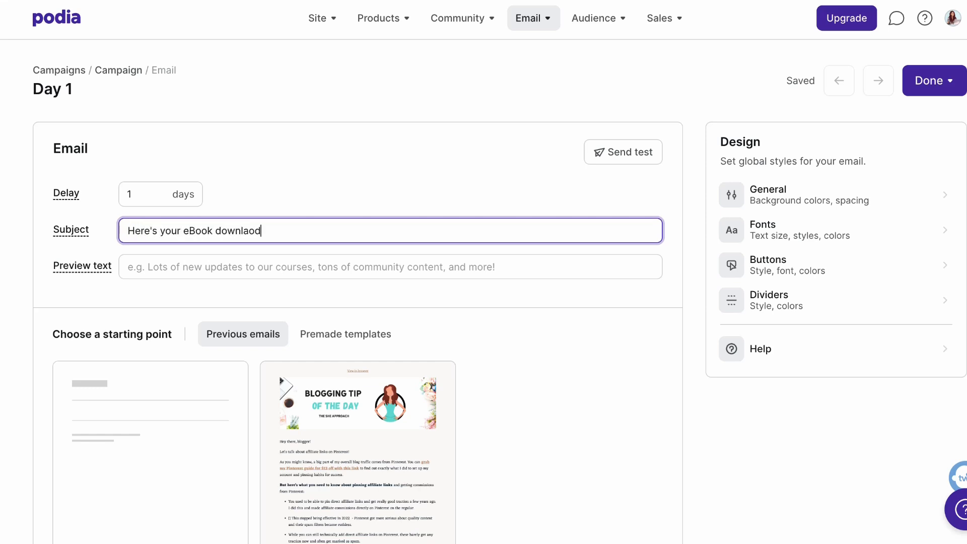
drag(129, 234, 344, 239)
click(344, 240)
scroll(404, 239, down, 3)
click(405, 486)
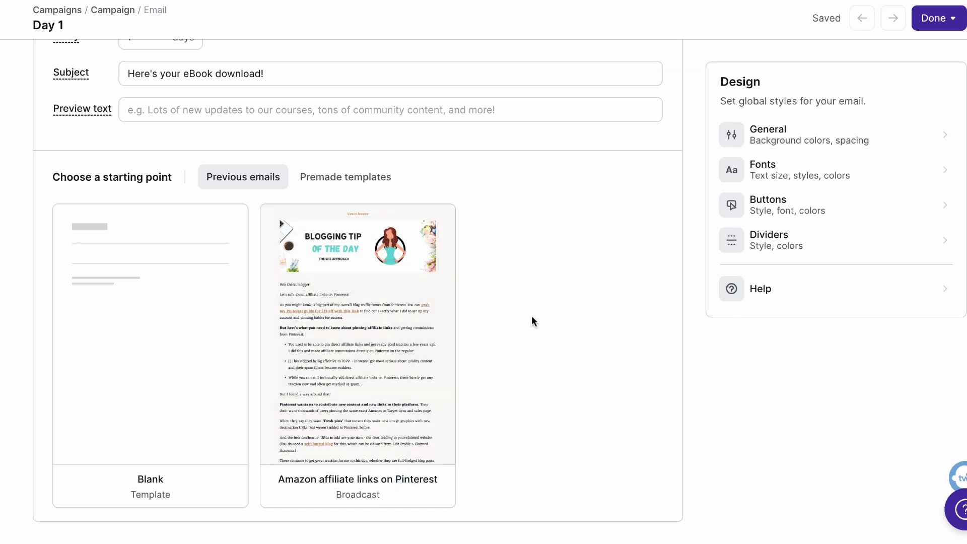
Step: Replace the first text section below the "Hey there, blogger!" greeting with "Thank you for your purchase! Here's your eBook download and bonuses!"
scroll(480, 222, down, 3)
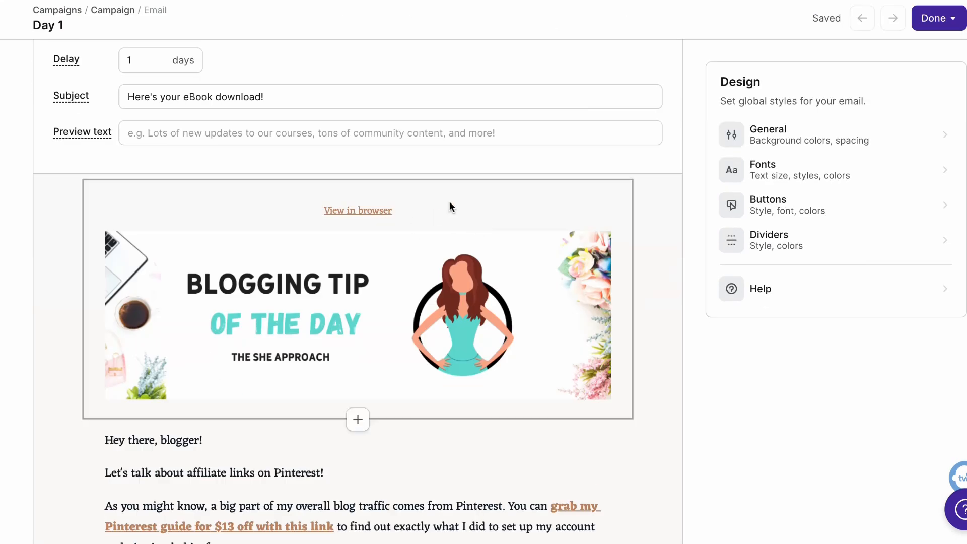
scroll(449, 201, down, 5)
click(324, 215)
drag(106, 198, 516, 421)
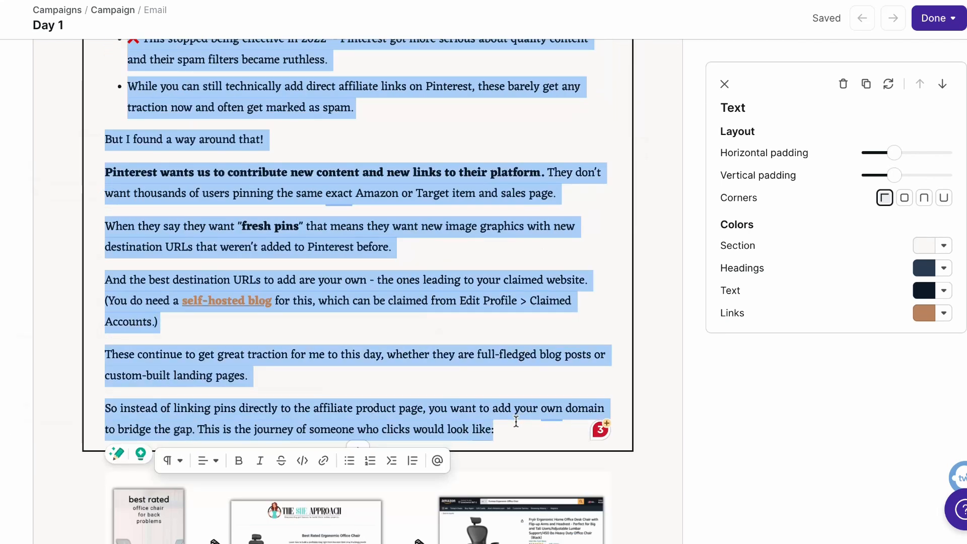
key(BackSpace)
text(Thank you)
scroll(323, 391, up, 9)
scroll(338, 349, down, 2)
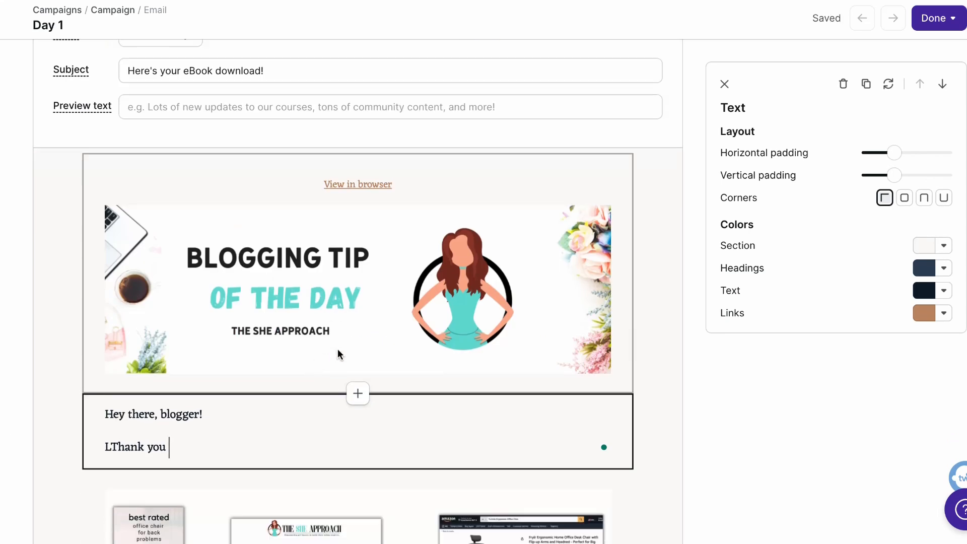
key(BackSpace)
click(205, 372)
text(o)
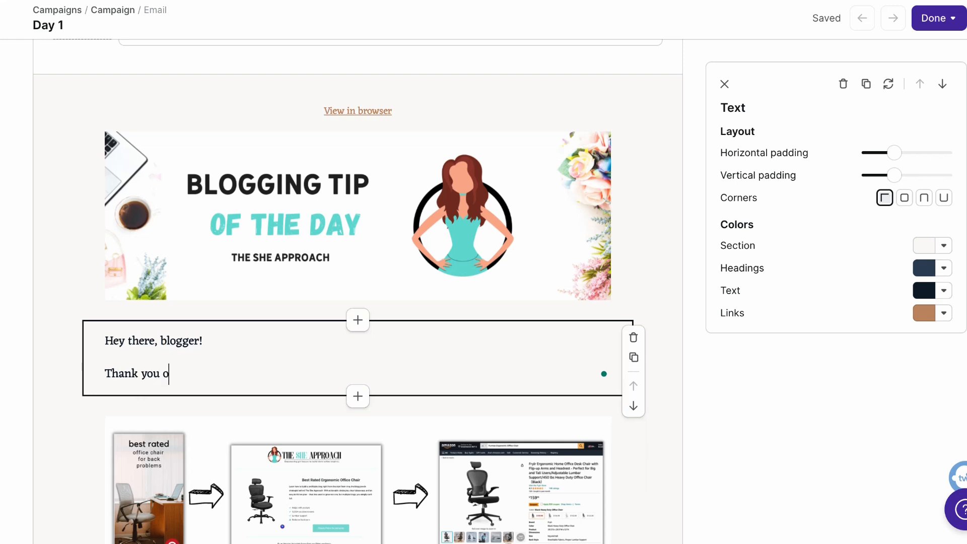
text(r your puchase! Here's your eBook download and bonuses!)
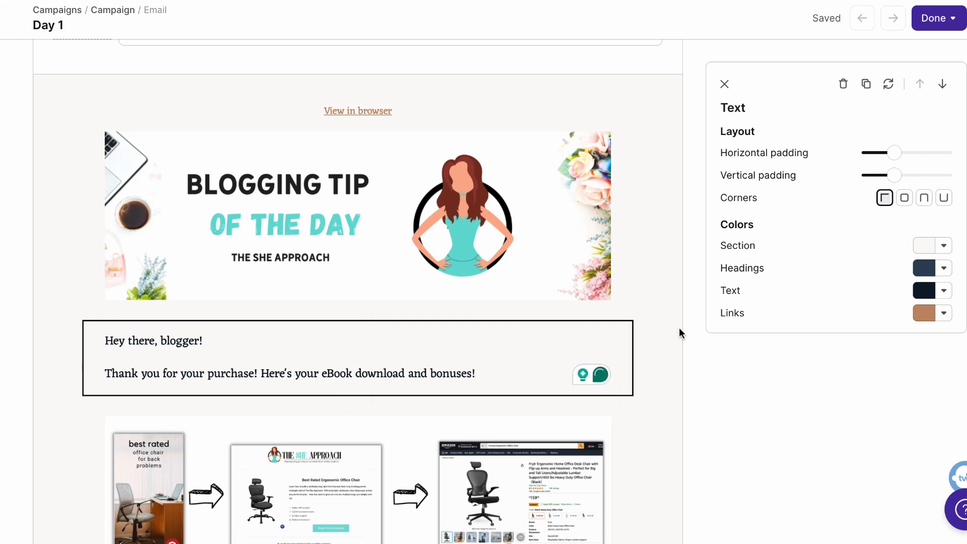
Step: Move the "Watch the tutorial on Youtube" button directly below the thank-you text and relabel it "Download your eBook"
scroll(679, 327, down, 5)
scroll(552, 374, down, 10)
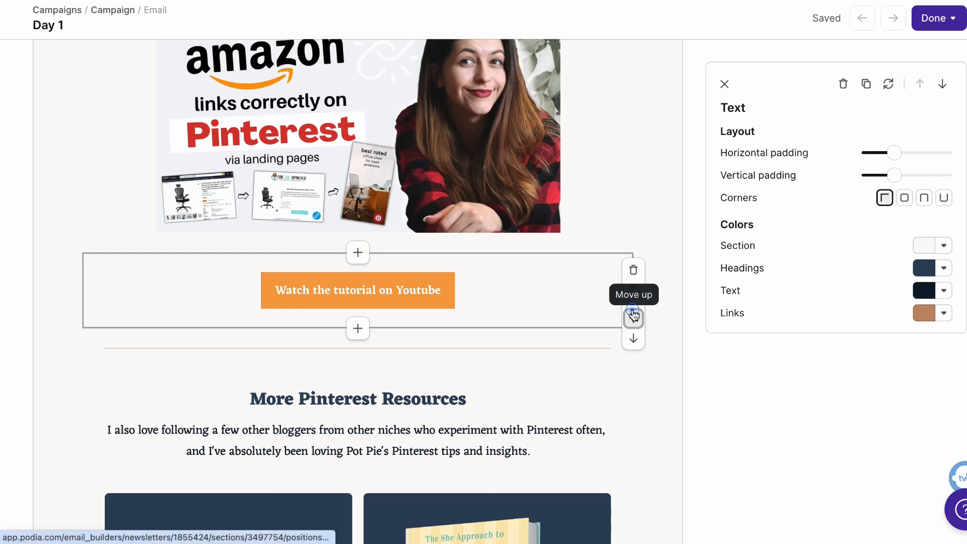
click(633, 315)
click(633, 227)
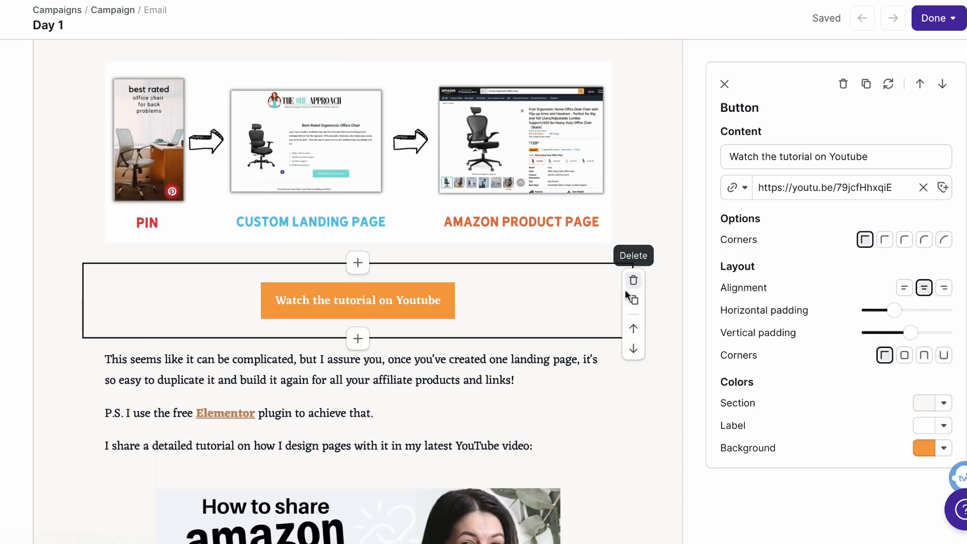
click(633, 328)
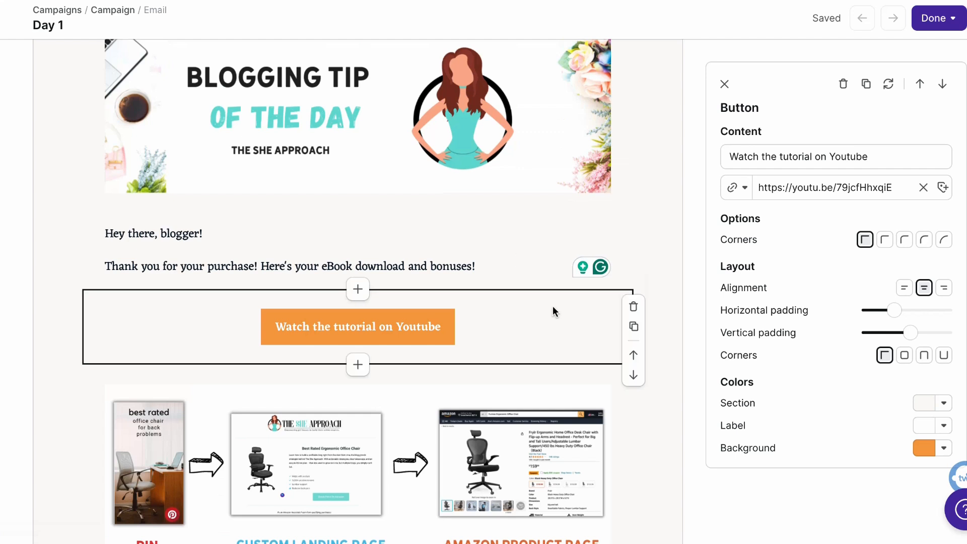
triple_click(864, 160)
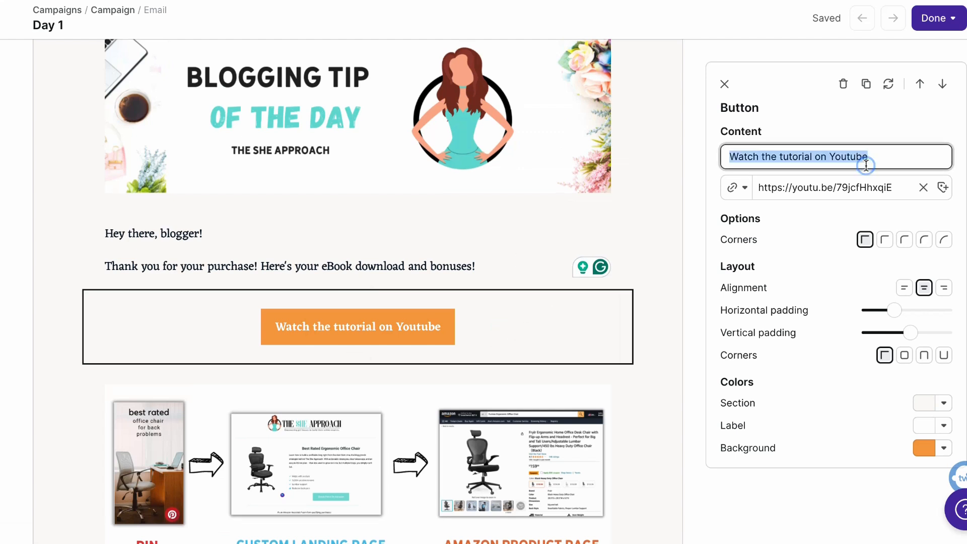
text(Download your eBook)
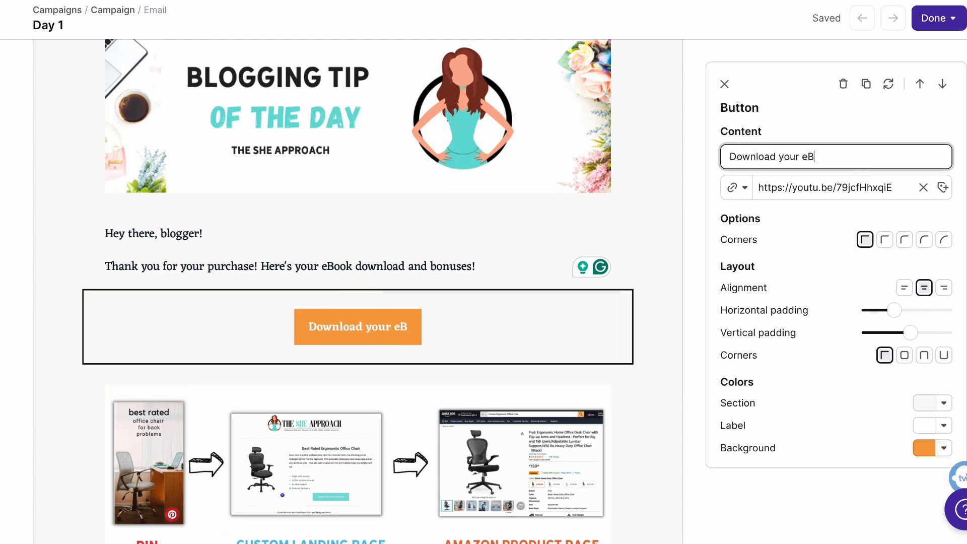
Step: Duplicate the eBook download button and label the copy "Grab your bonuses!"
click(633, 326)
click(801, 156)
triple_click(801, 157)
text(grab)
key(BackSpace)
key(BackSpace)
text(Grab your bonu)
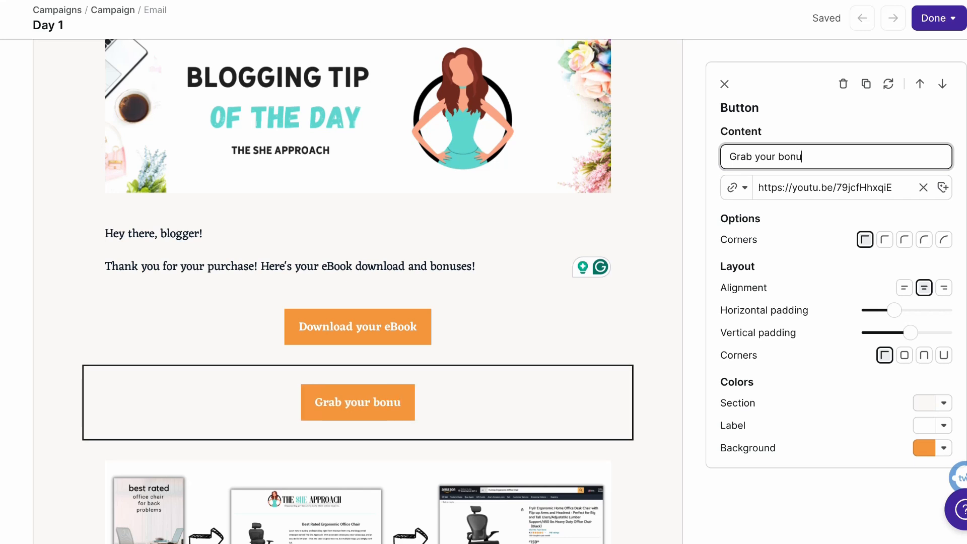
text(ses!)
Step: Look over the rest of the Day 1 email and add another new email to the campaign
scroll(575, 276, down, 9)
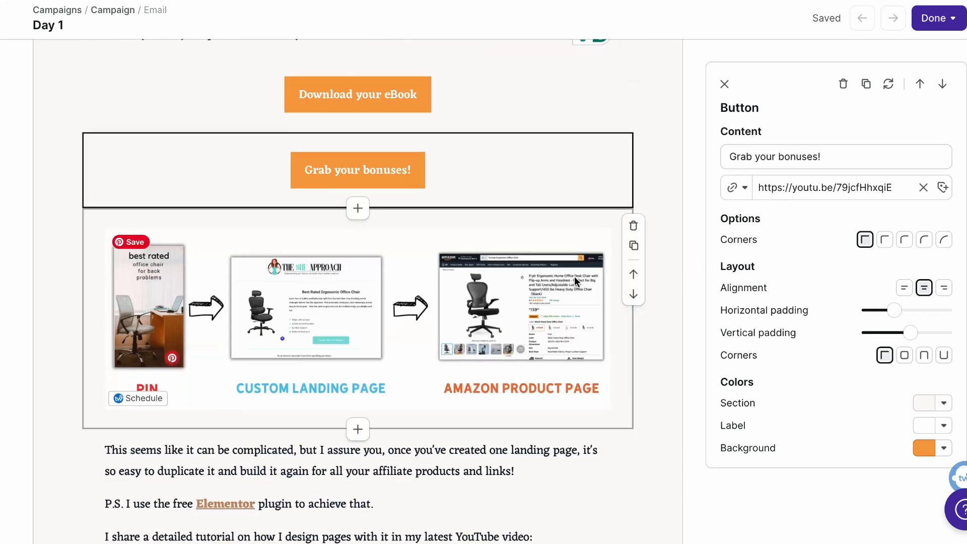
scroll(579, 255, down, 15)
scroll(579, 255, up, 20)
scroll(581, 256, up, 5)
click(938, 19)
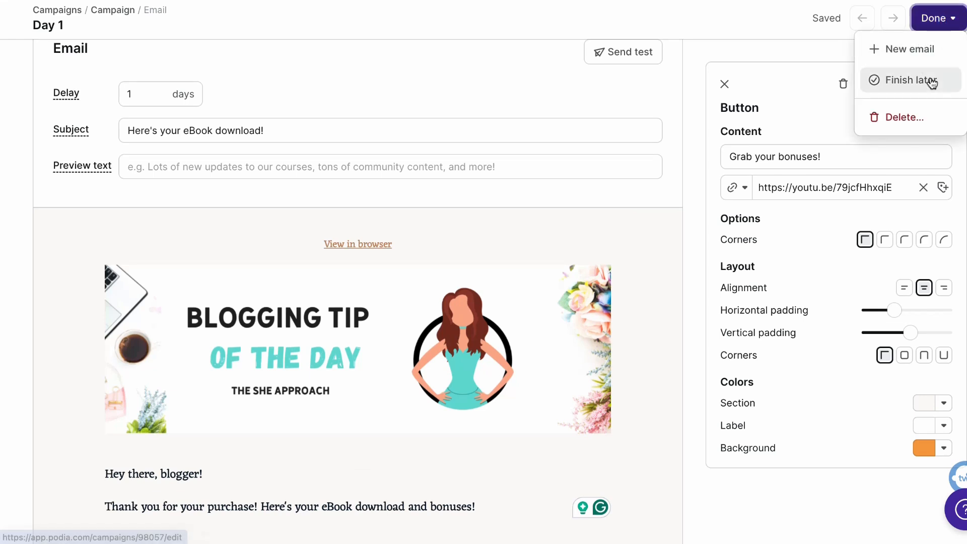
scroll(871, 96, up, 2)
click(879, 112)
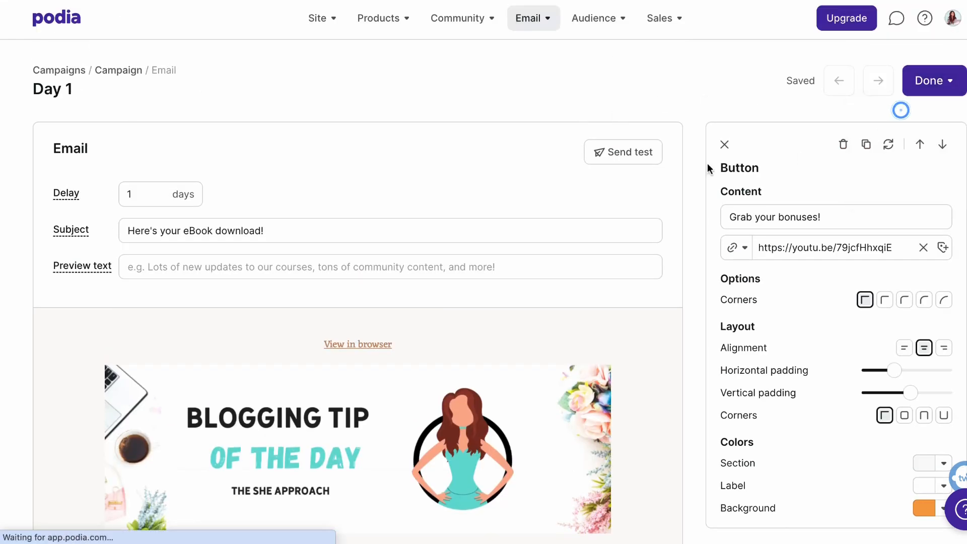